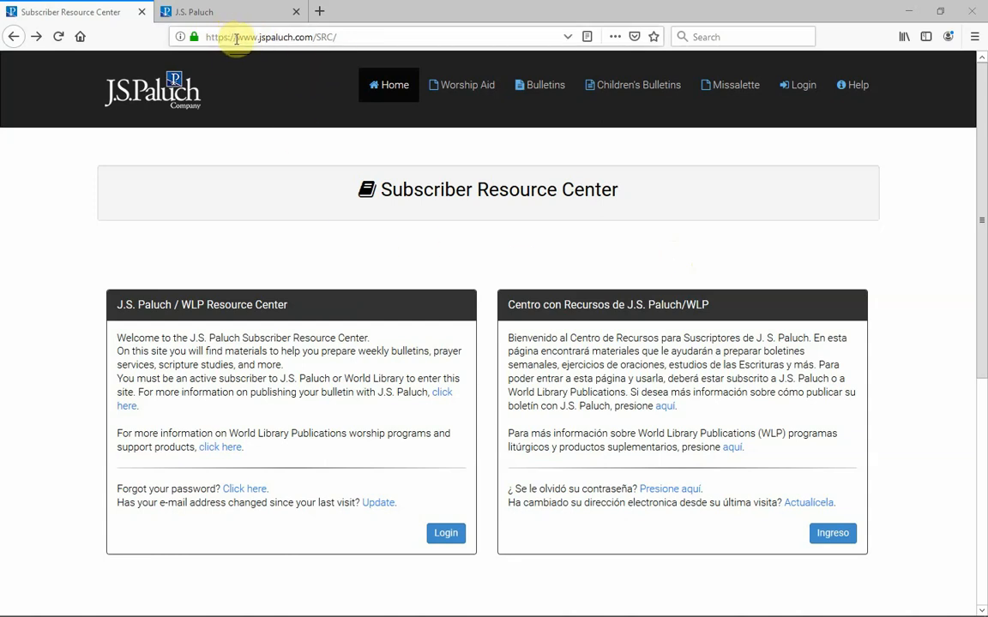
- Log in to the Subscriber Resource Center with the saved account e-mail and password
left_click_drag(237, 37, 358, 34)
left_click(359, 35)
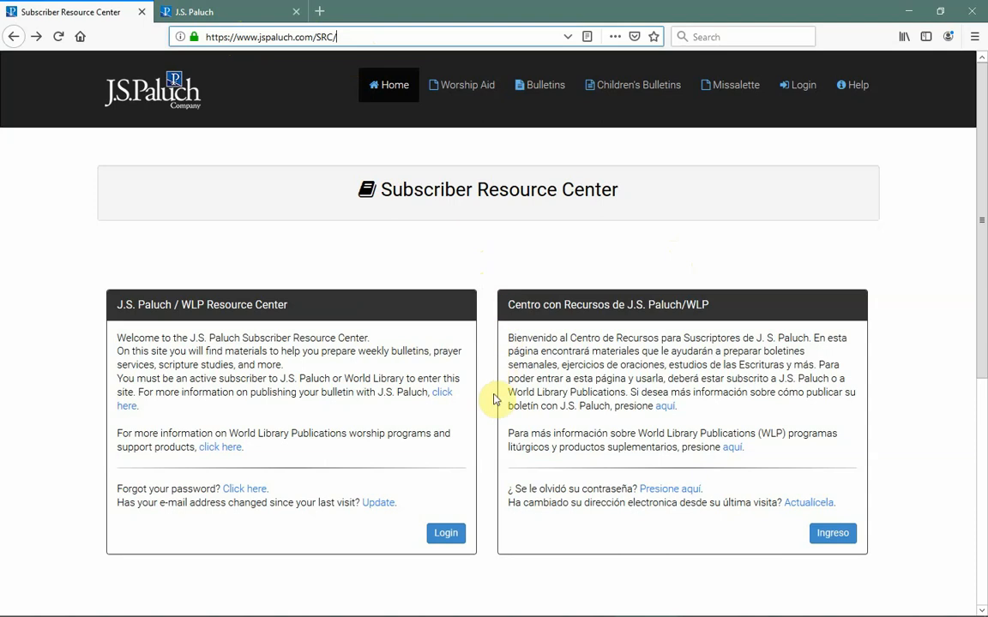
left_click(447, 538)
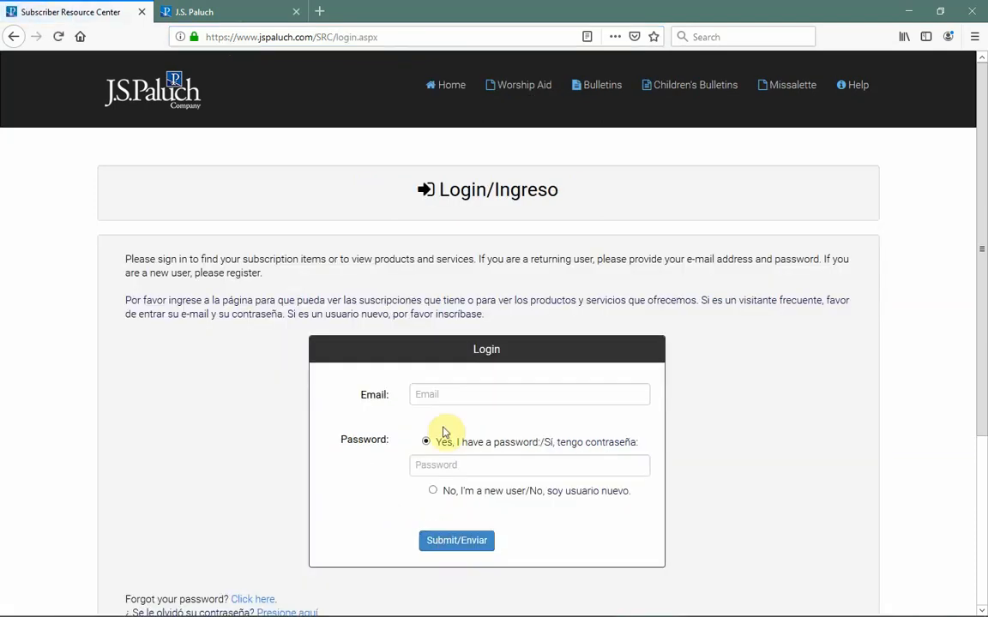
left_click(443, 396)
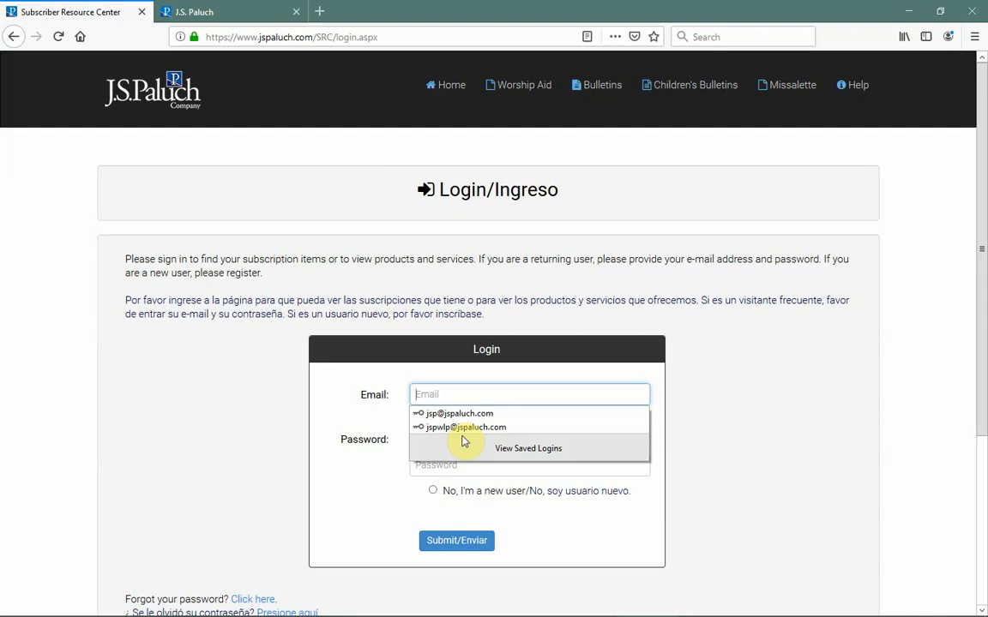
left_click(460, 427)
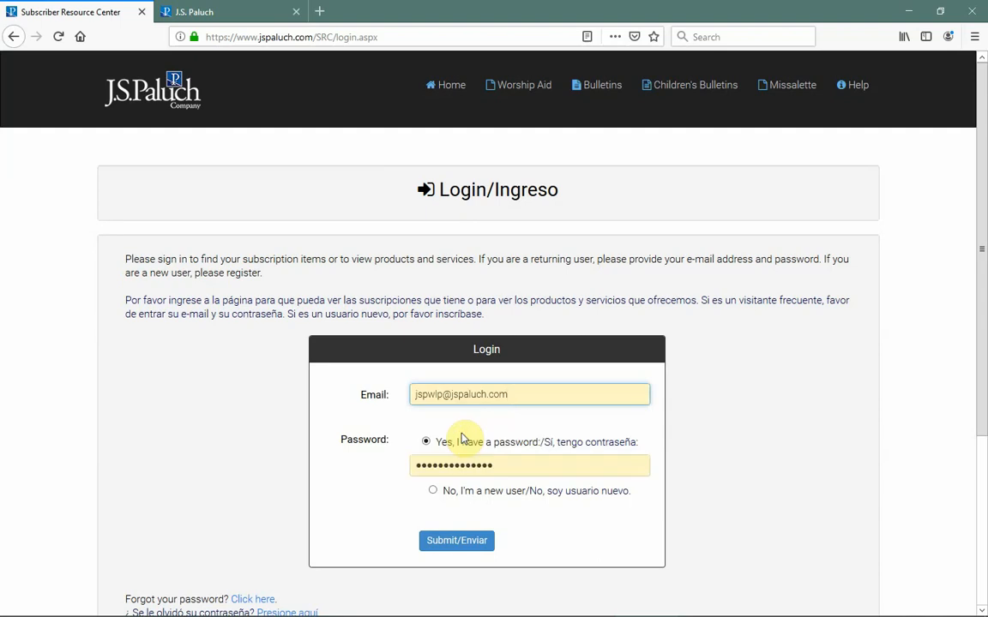
left_click(469, 544)
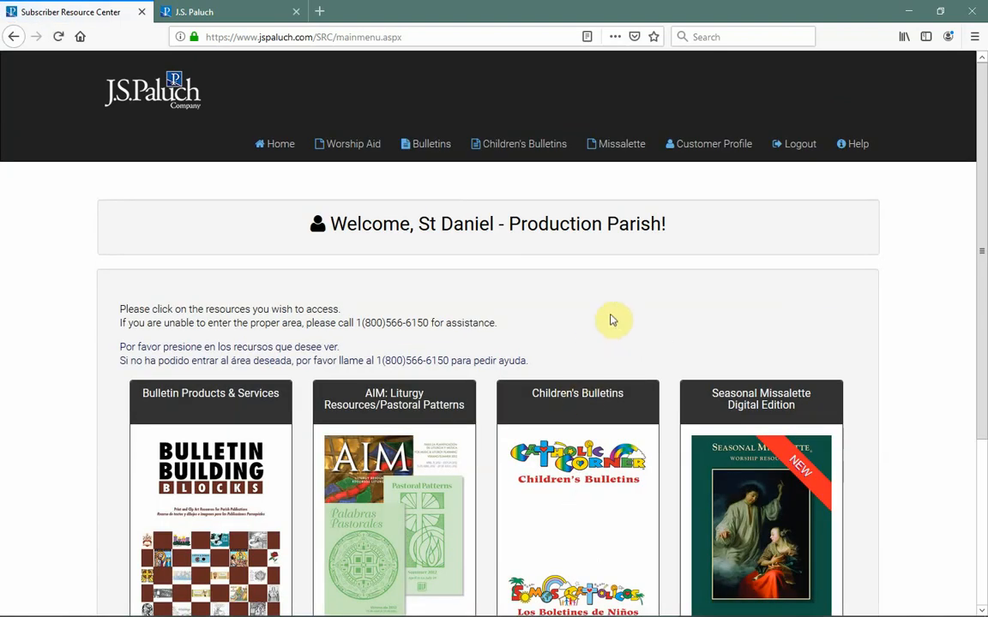
- Open Bulletin Products & Services from the welcome page and go to its Bulletin Resources section
scroll(630, 310, "down", 1)
scroll(630, 309, "down", 1)
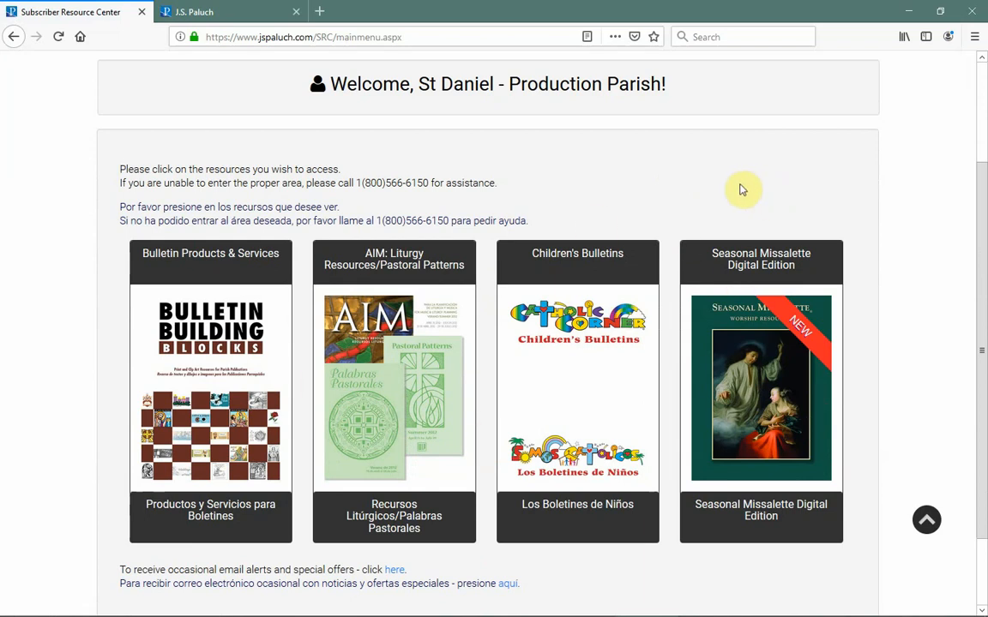
left_click(189, 375)
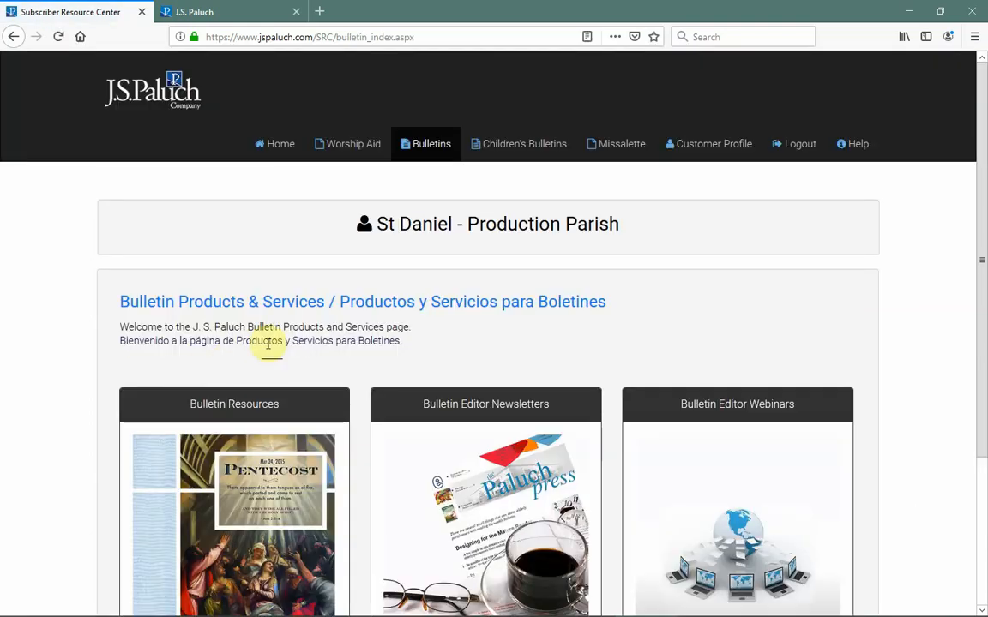
scroll(353, 343, "down", 3)
scroll(354, 343, "down", 2)
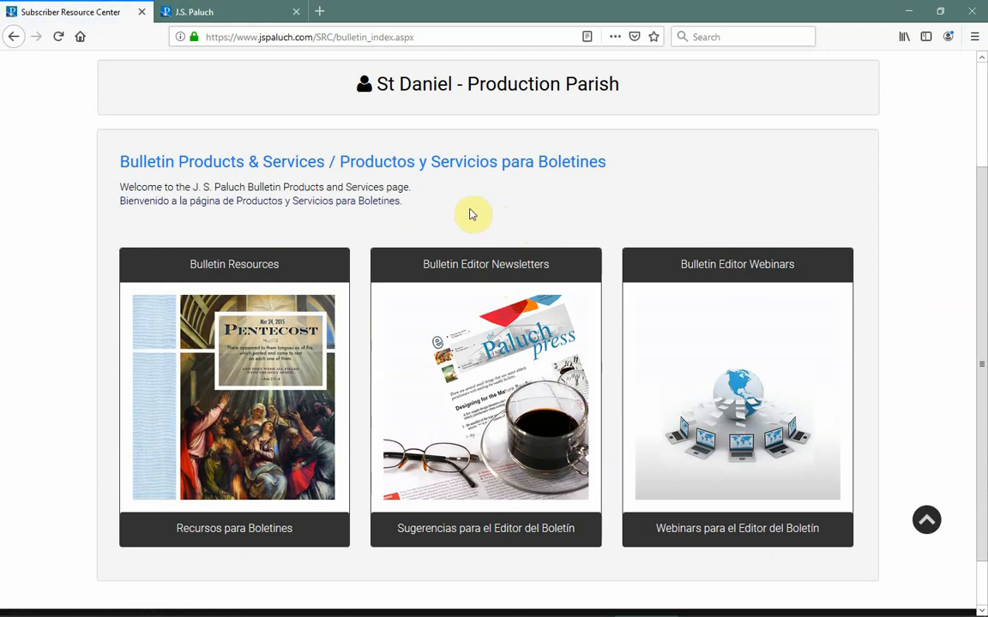
left_click(228, 358)
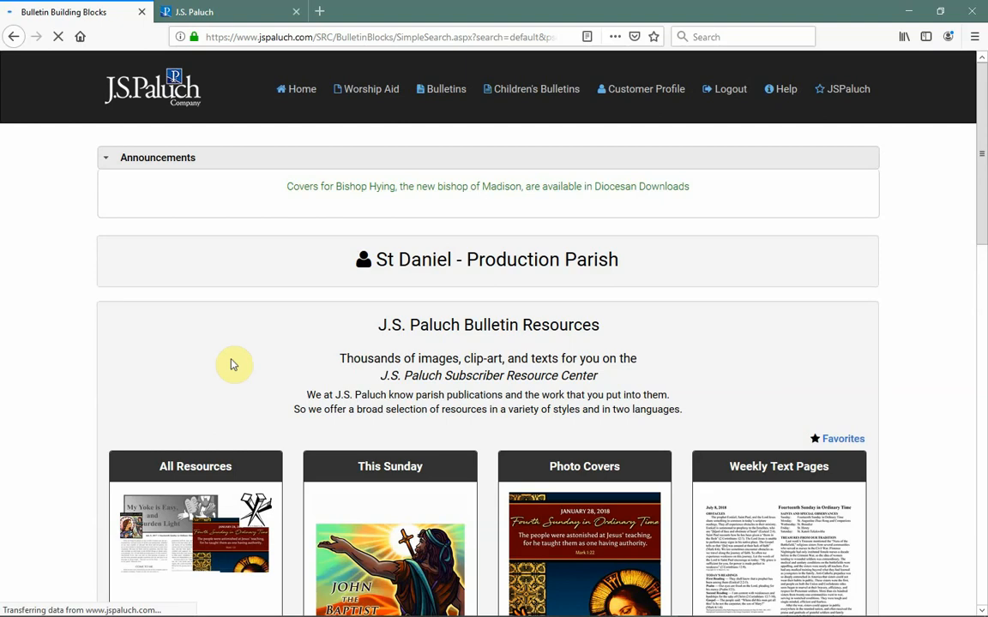
- Switch to the J.S. Paluch main site and log in through Bulletins Login with the saved e-mail and password
left_click(222, 15)
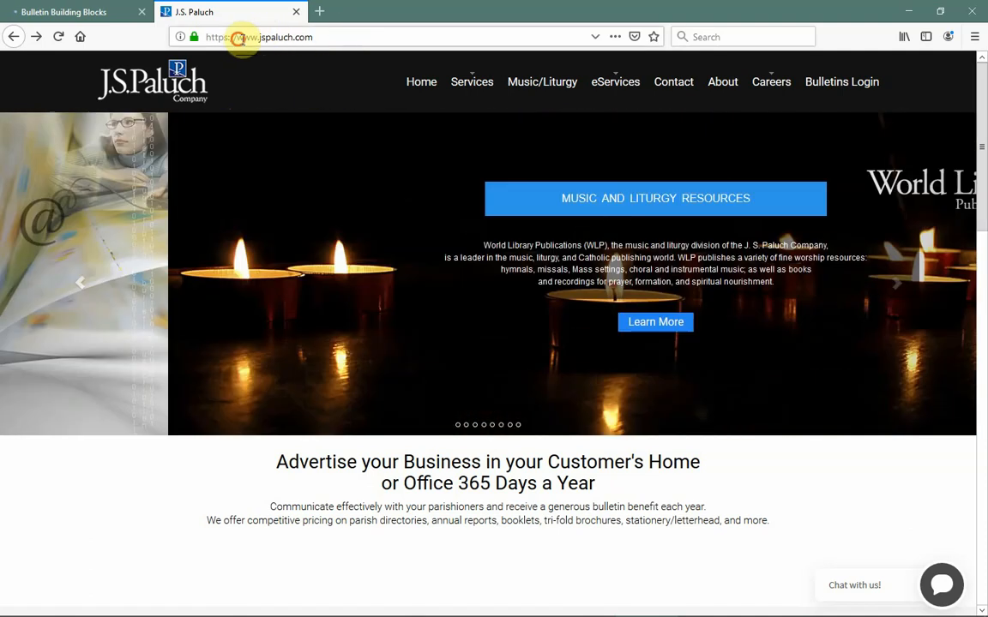
left_click_drag(237, 38, 322, 38)
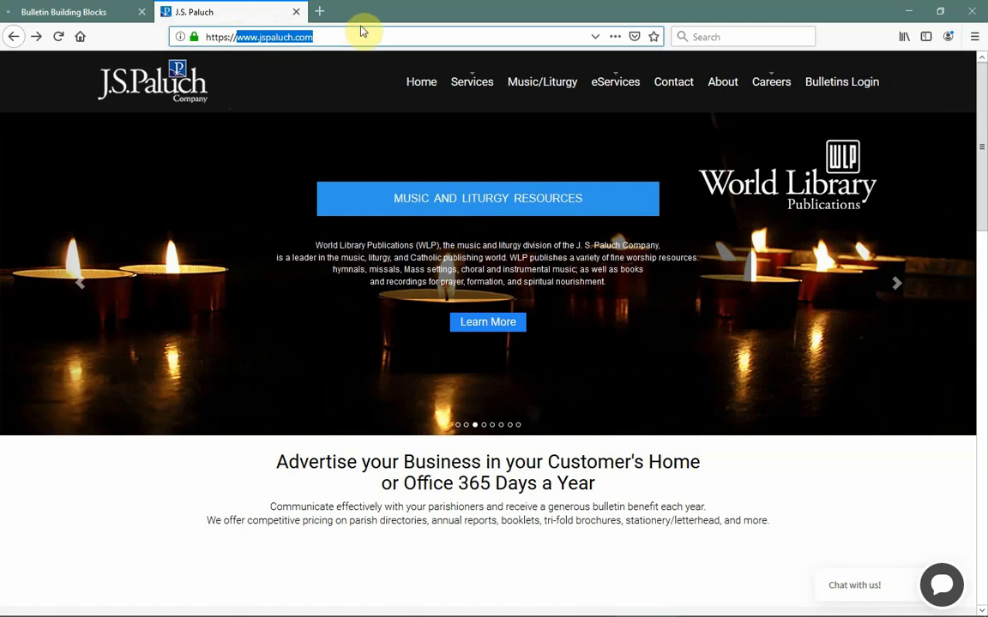
left_click(357, 33)
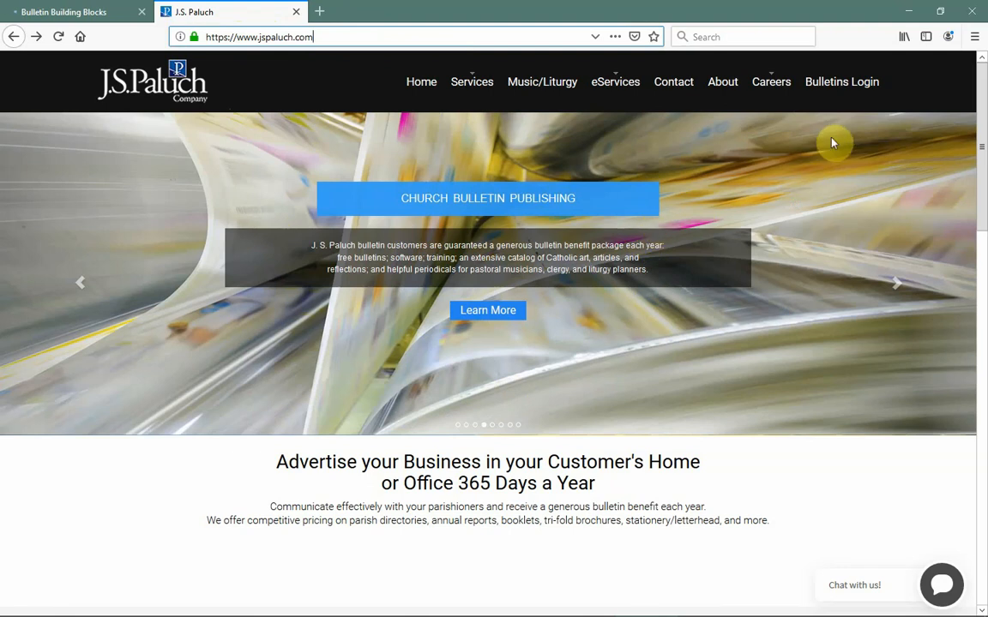
left_click(841, 89)
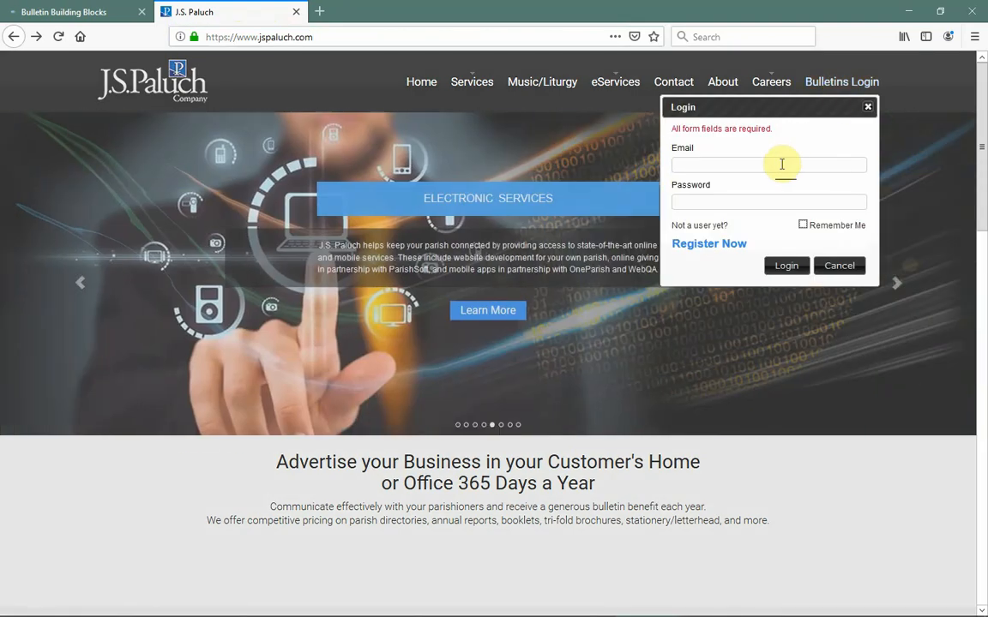
left_click(780, 163)
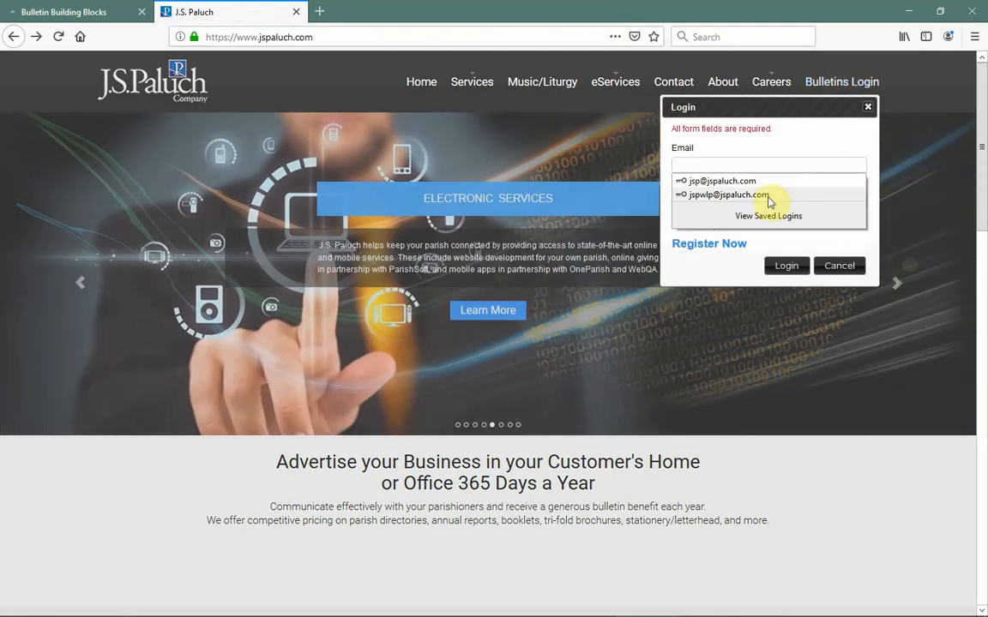
left_click(768, 197)
left_click(797, 271)
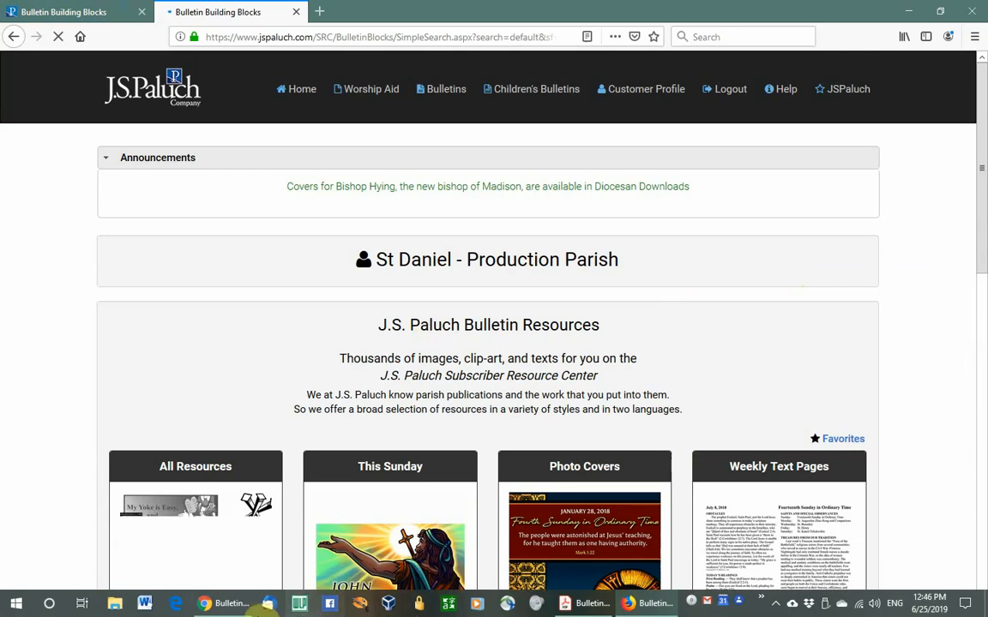
- Switch to the Chrome window, look over the bulletin resource categories, and open This Sunday
left_click(227, 604)
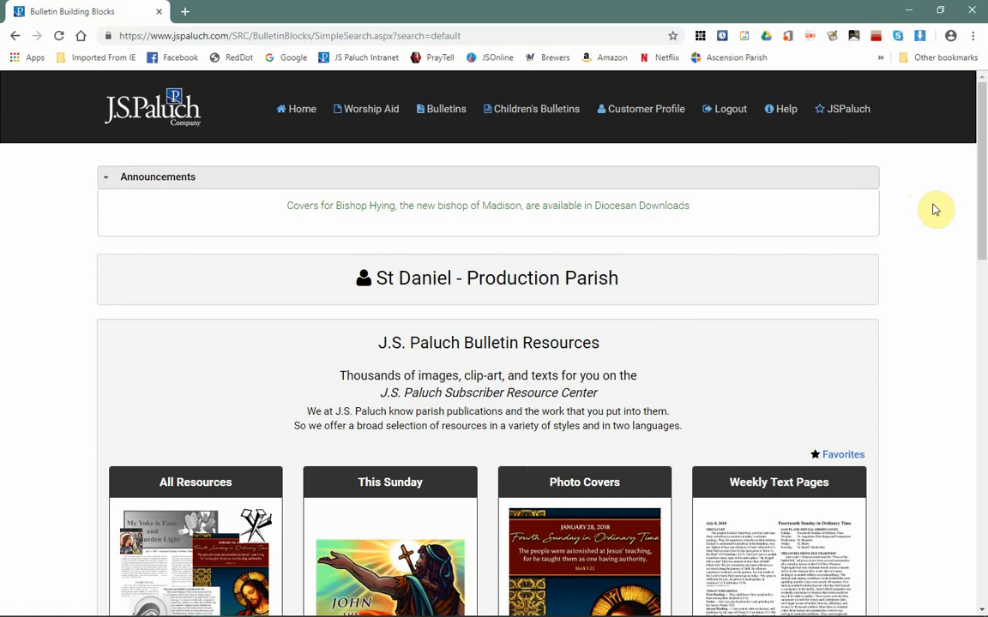
scroll(935, 210, "down", 3)
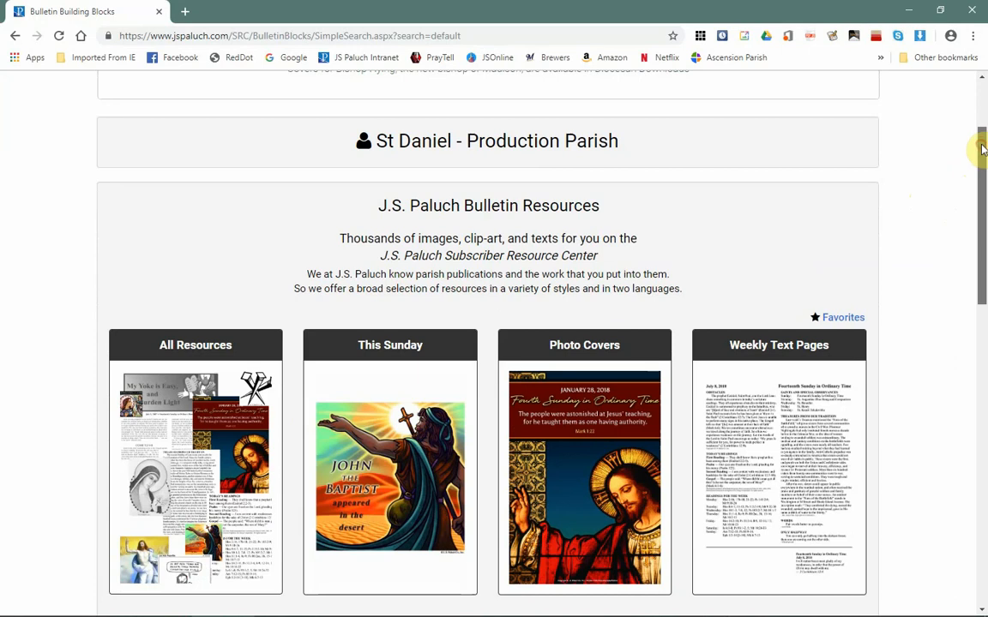
left_click_drag(977, 150, 970, 205)
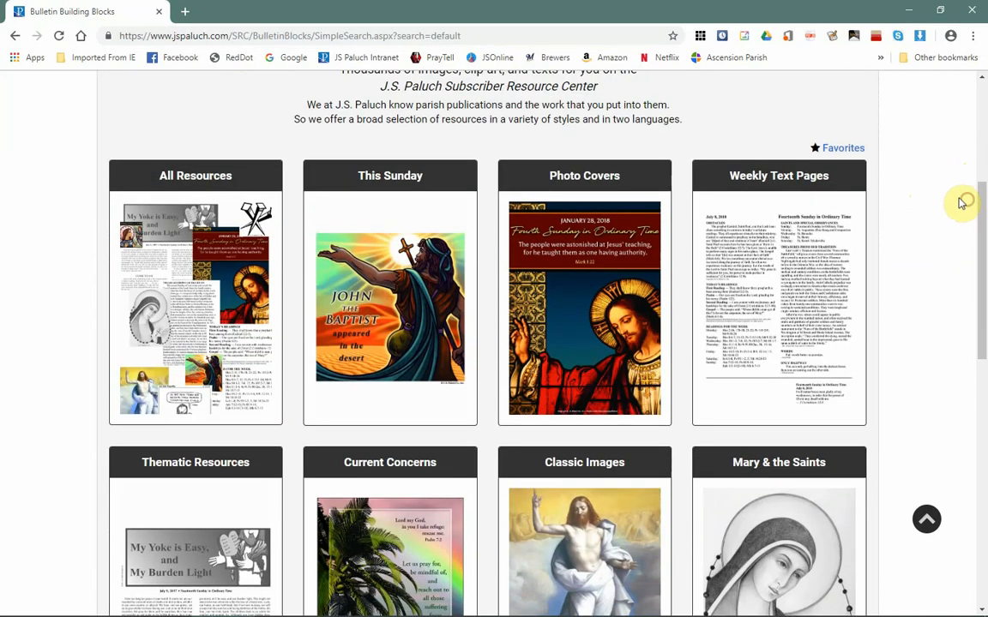
left_click_drag(980, 258, 980, 252)
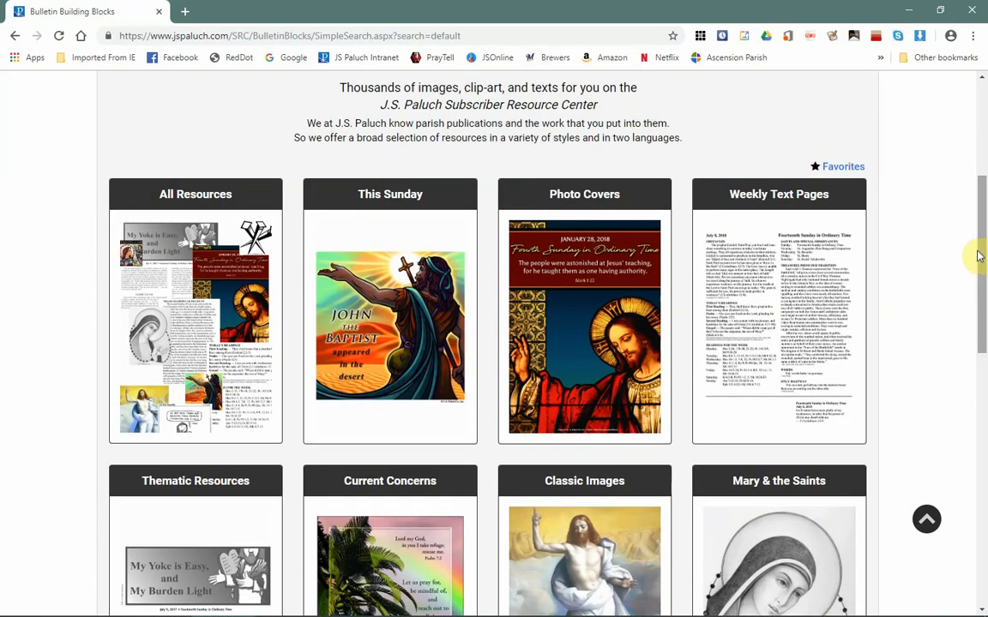
left_click_drag(982, 244, 982, 233)
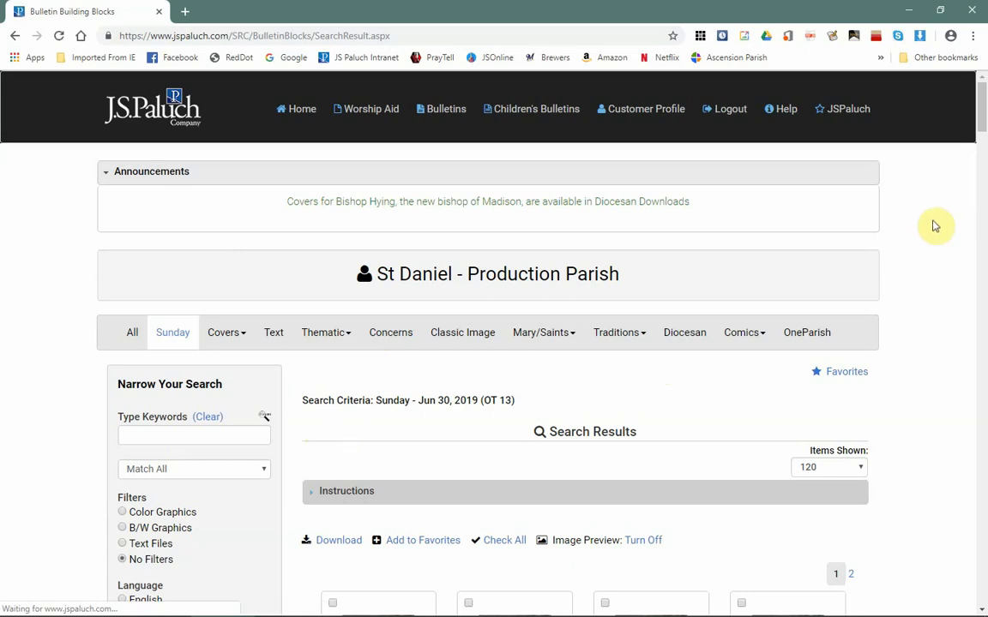
- Look through the Sunday resources for June 30, 2019, from the photo covers down to the clip art
scroll(929, 211, "down", 3)
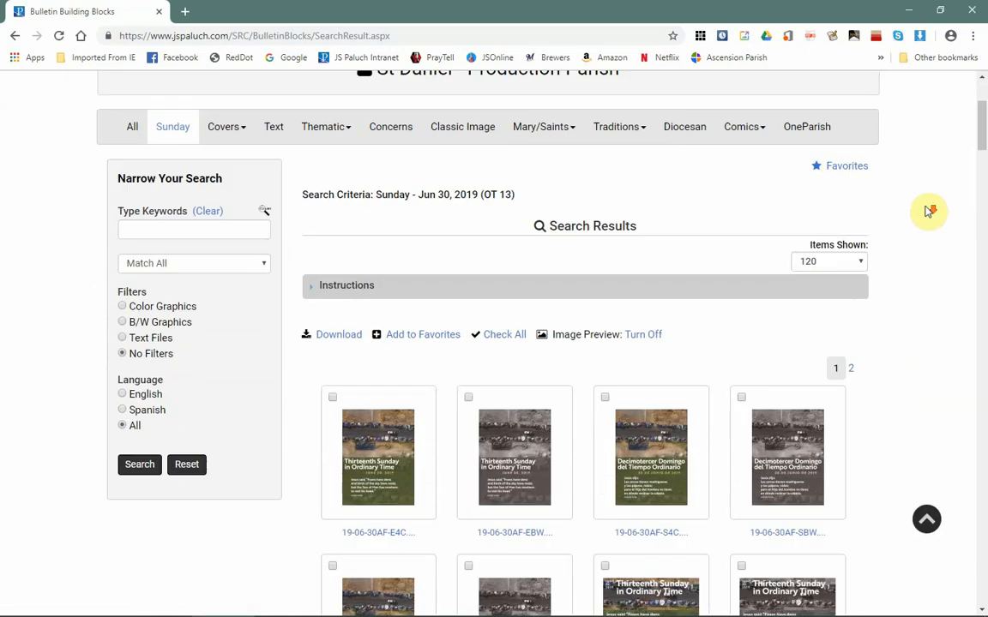
scroll(929, 211, "down", 2)
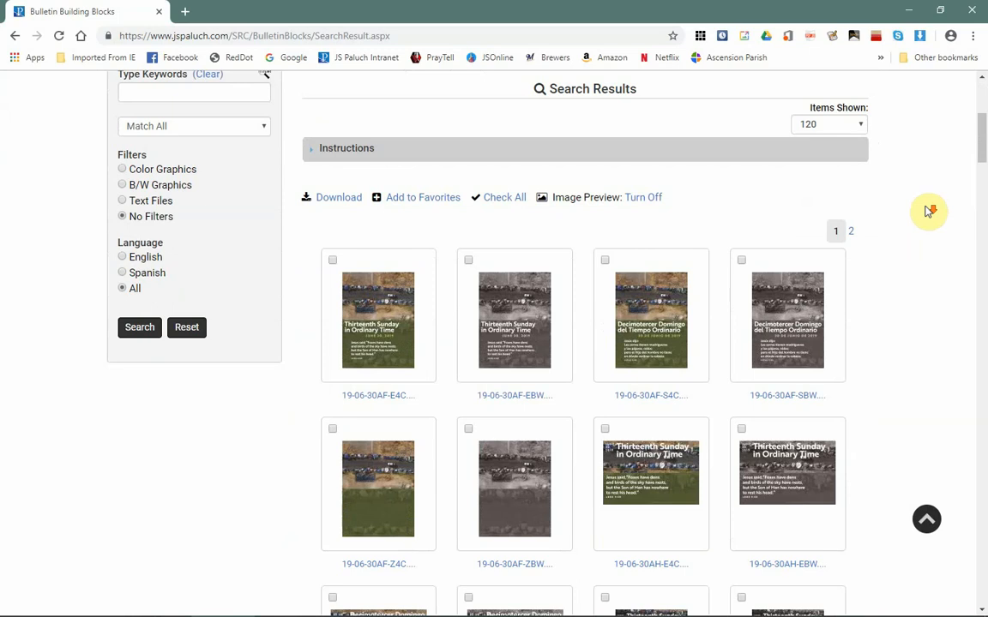
scroll(929, 211, "down", 3)
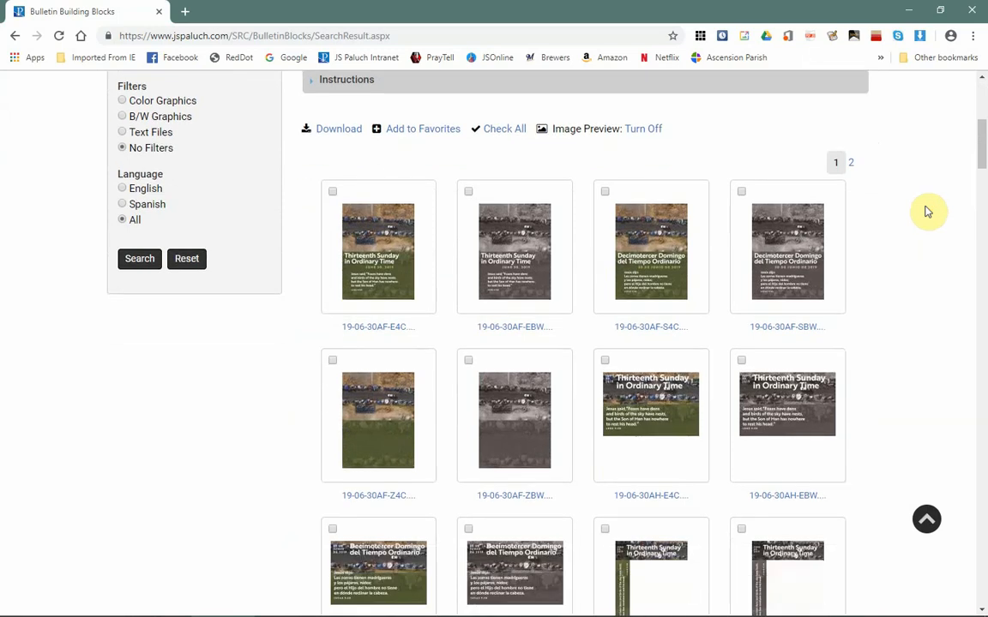
scroll(929, 211, "down", 7)
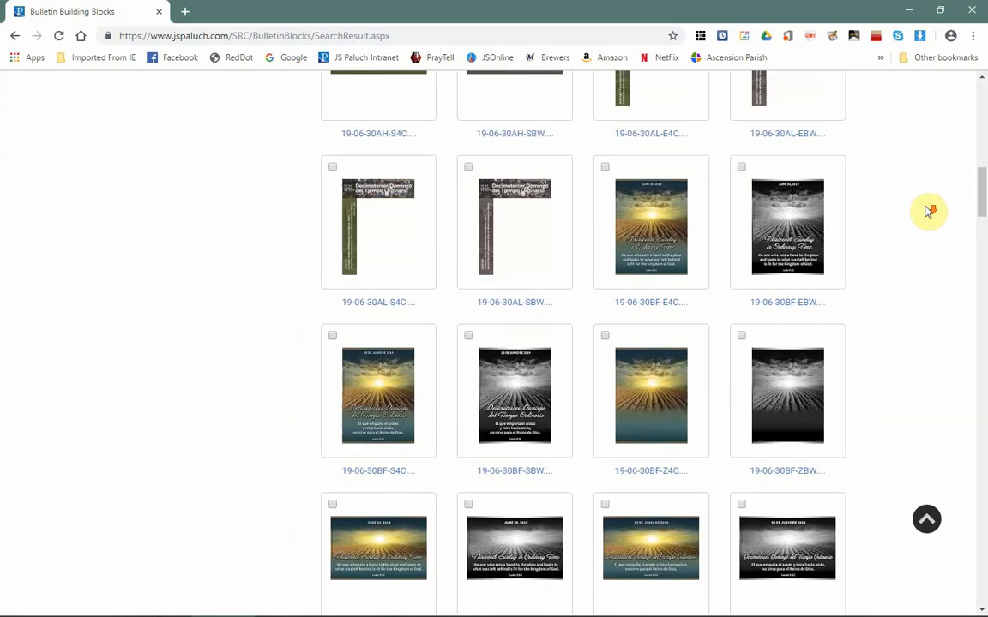
scroll(929, 210, "down", 8)
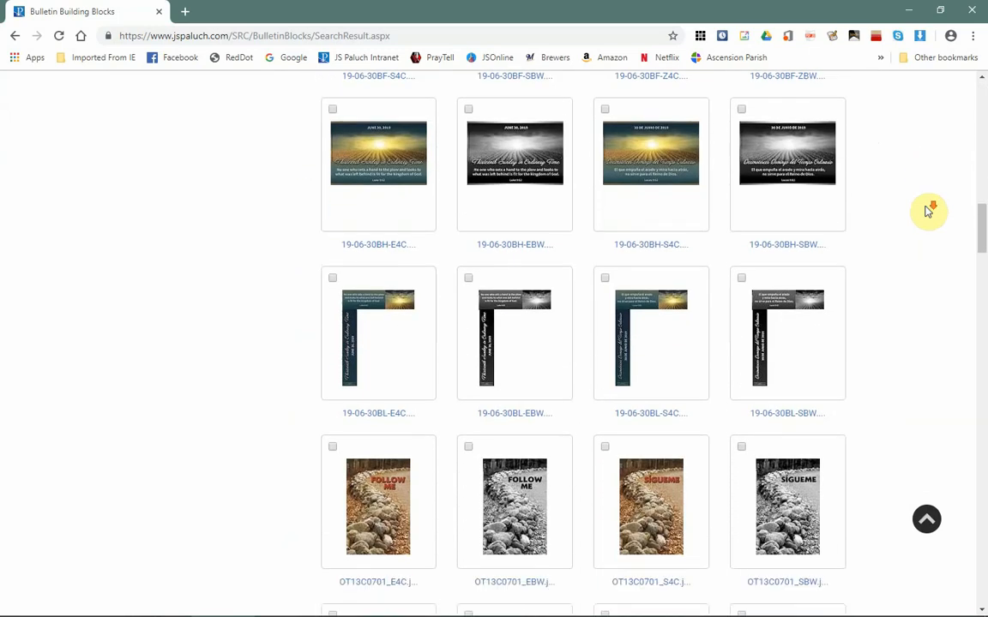
scroll(929, 210, "down", 12)
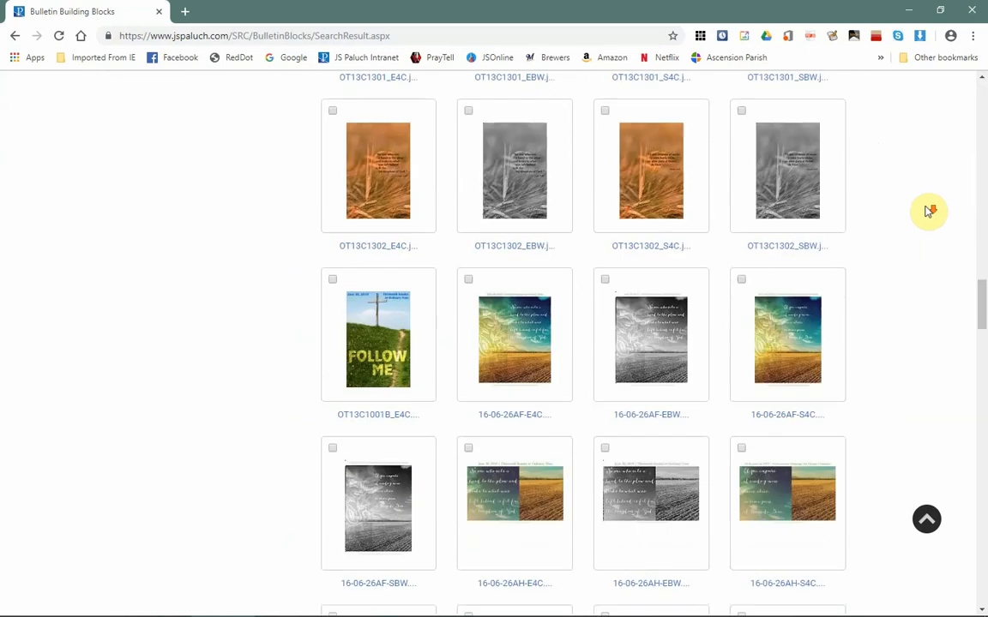
scroll(927, 211, "down", 5)
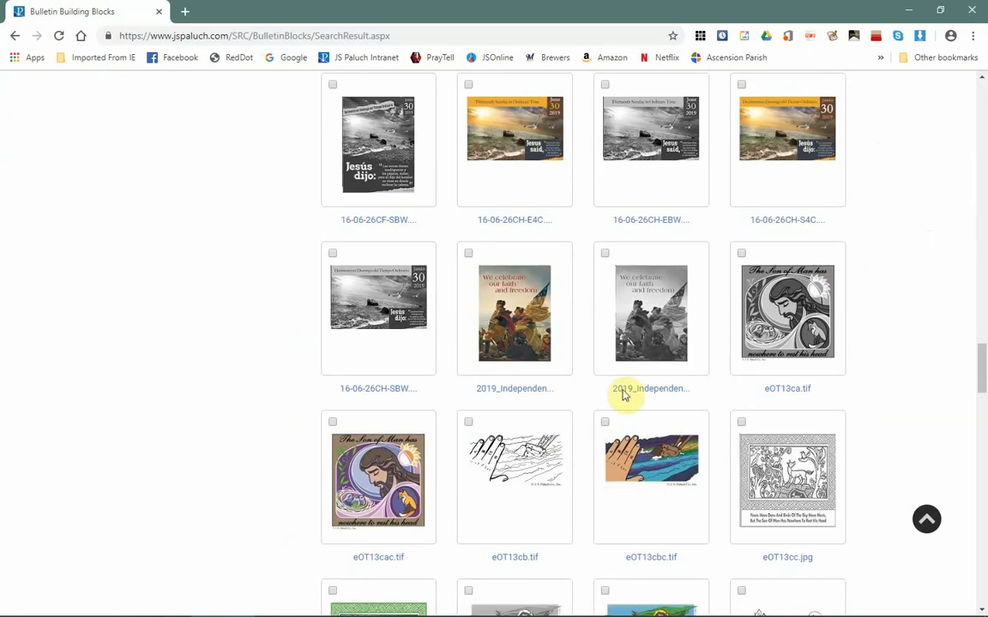
scroll(899, 352, "down", 2)
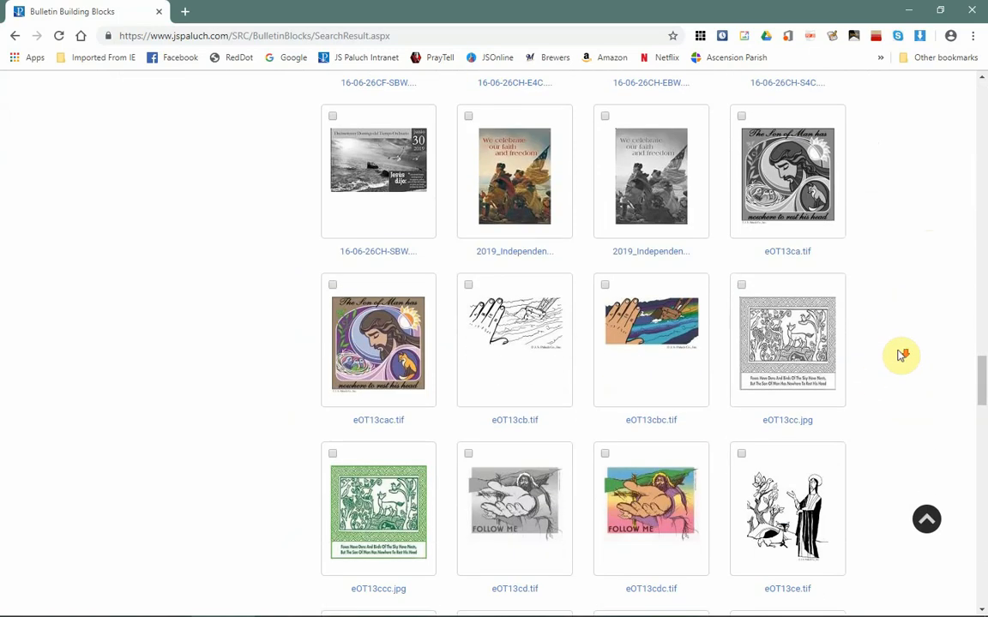
scroll(900, 355, "down", 1)
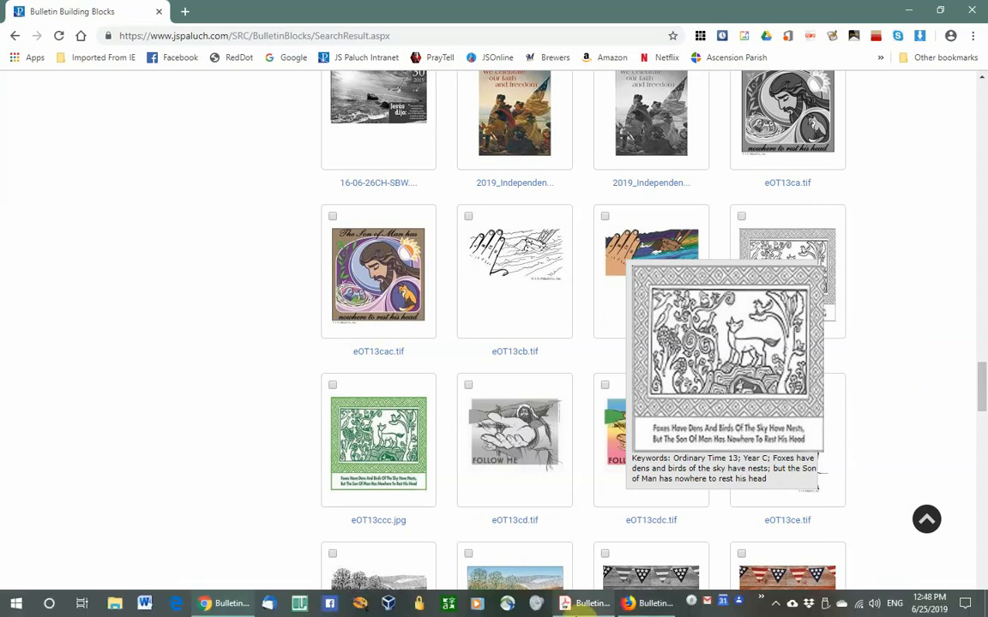
- Switch to the Bulletin Building Blocks 2018-2019 PDF in Acrobat Reader and view the June 30, 2019 text and clip-art pages
left_click(590, 605)
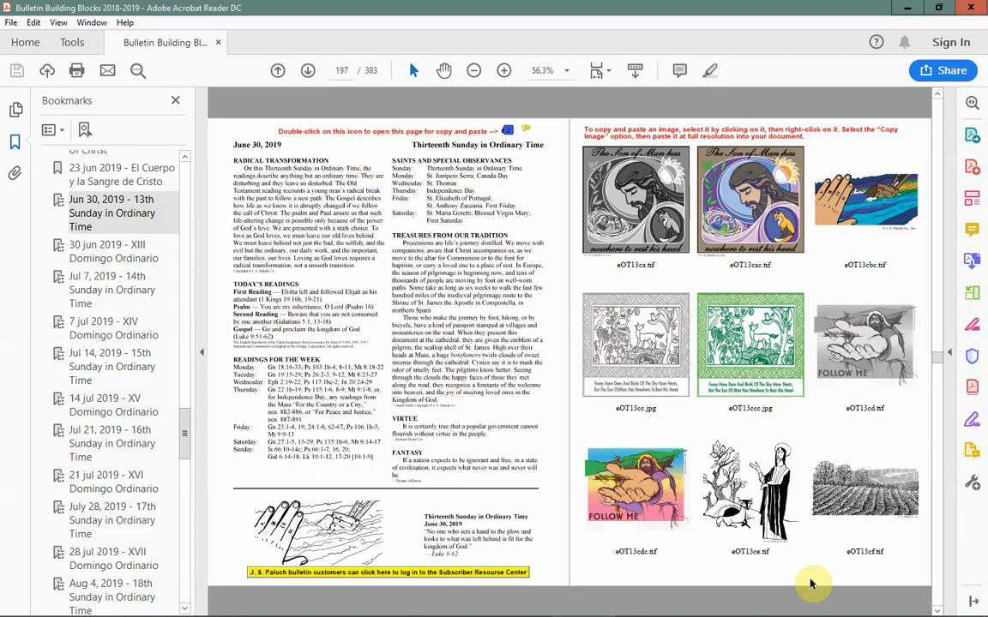
scroll(811, 584, "down", 2)
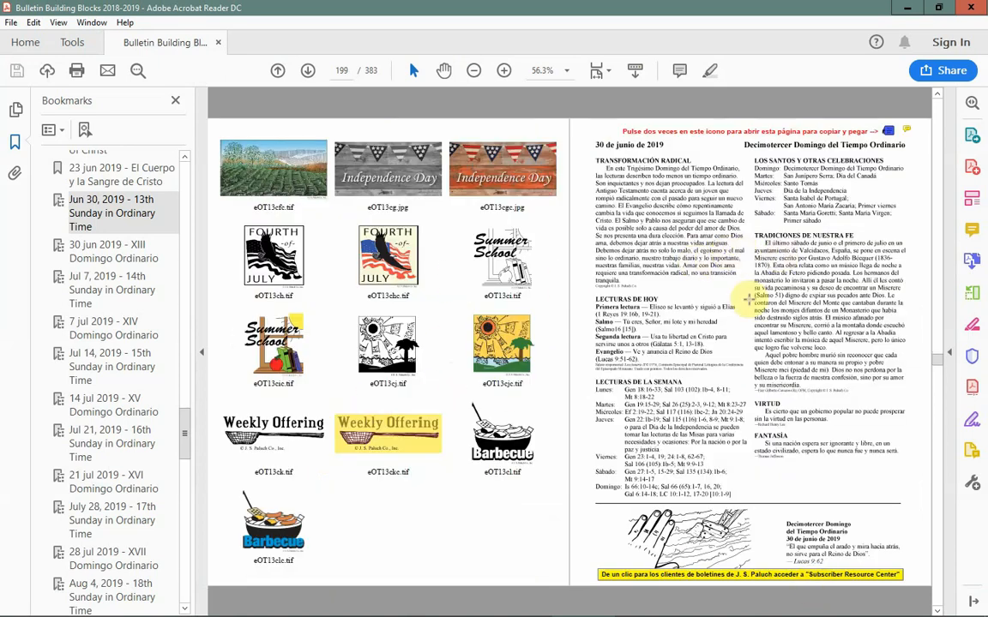
- Return to the Sunday results in Chrome and compare the clip art there, down to the Independence Day images
mouse_move(723, 611)
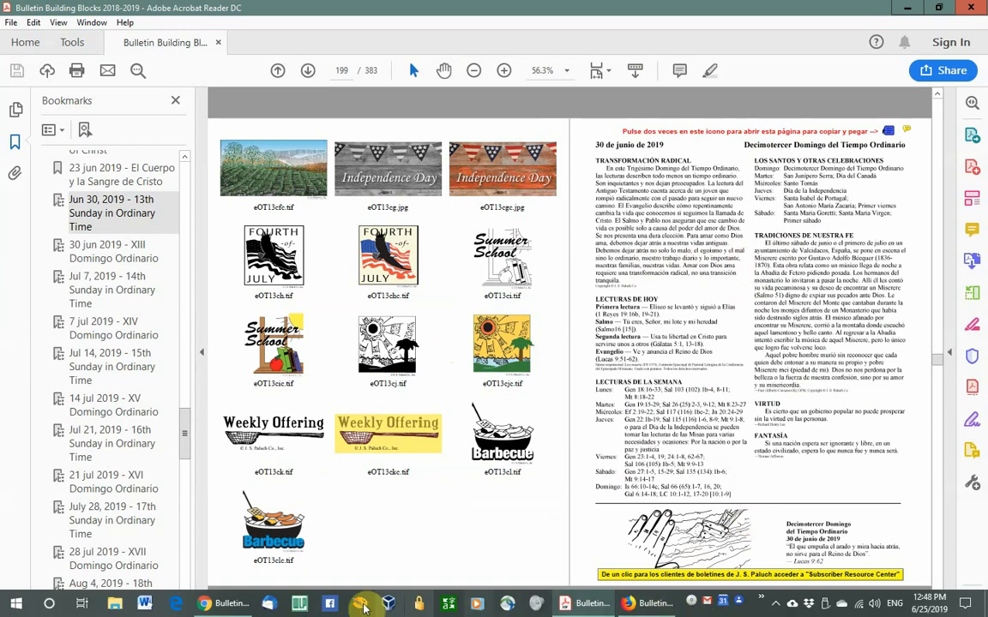
left_click(244, 607)
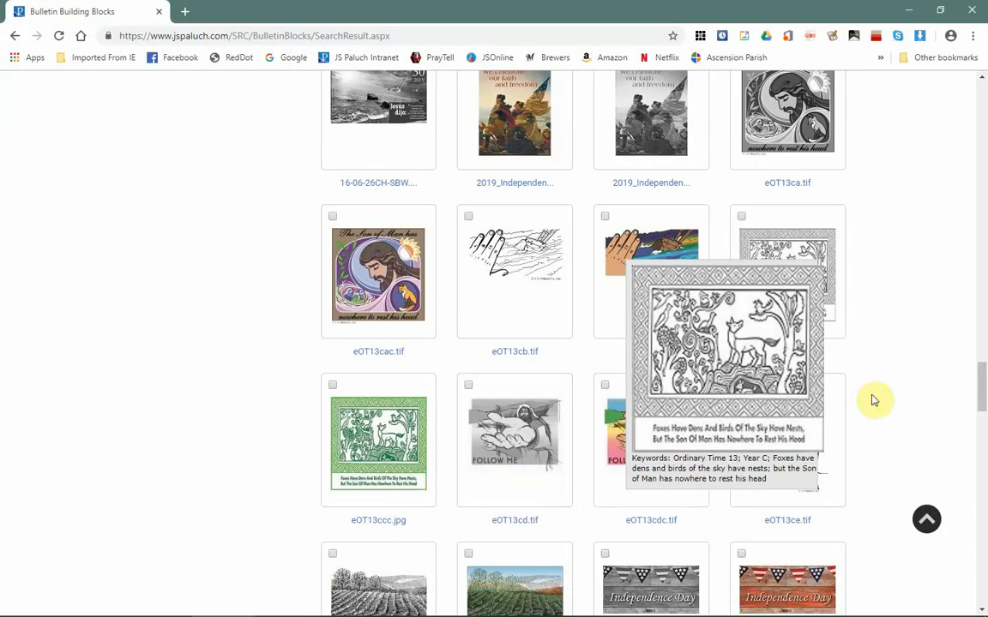
scroll(903, 386, "up", 5)
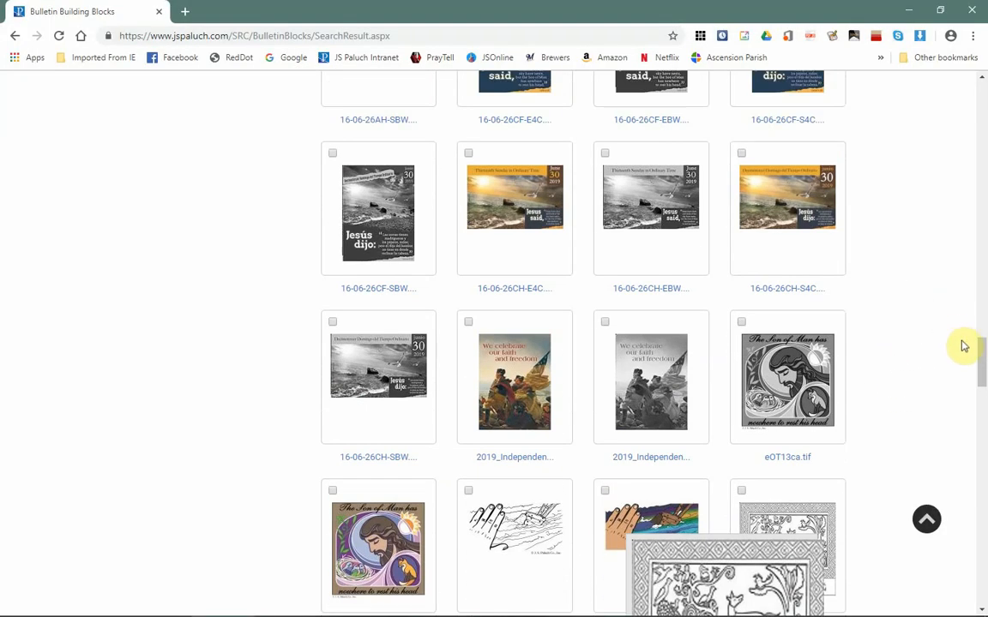
left_click_drag(981, 358, 983, 405)
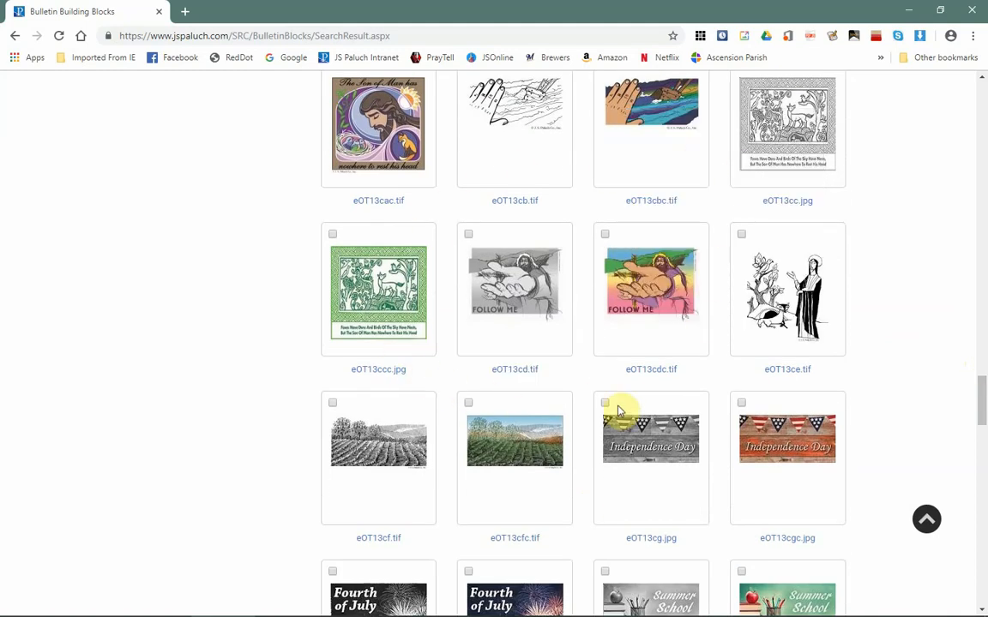
- Look through the remaining Sunday clip art down to the Spanish images, and open the second page of results
left_click_drag(983, 392, 983, 568)
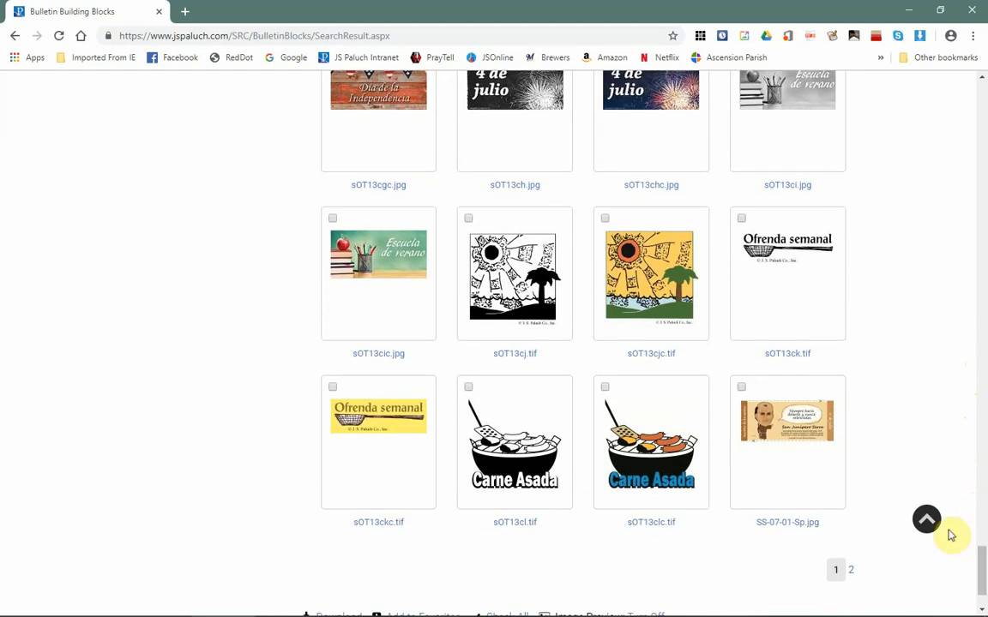
mouse_move(806, 215)
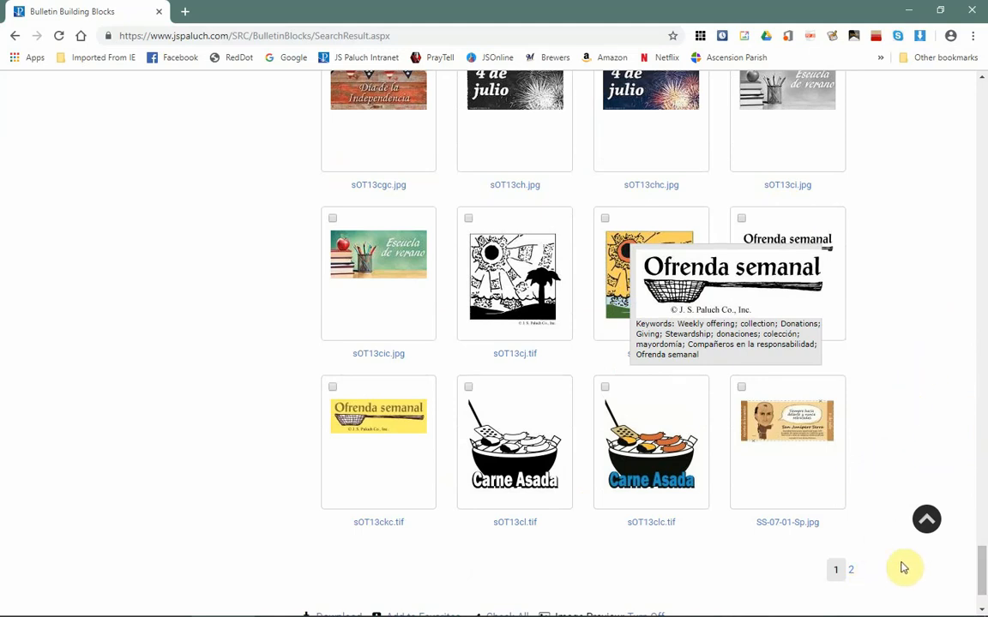
mouse_move(983, 579)
left_mouse_down()
mouse_move(982, 483)
mouse_move(983, 592)
left_mouse_up()
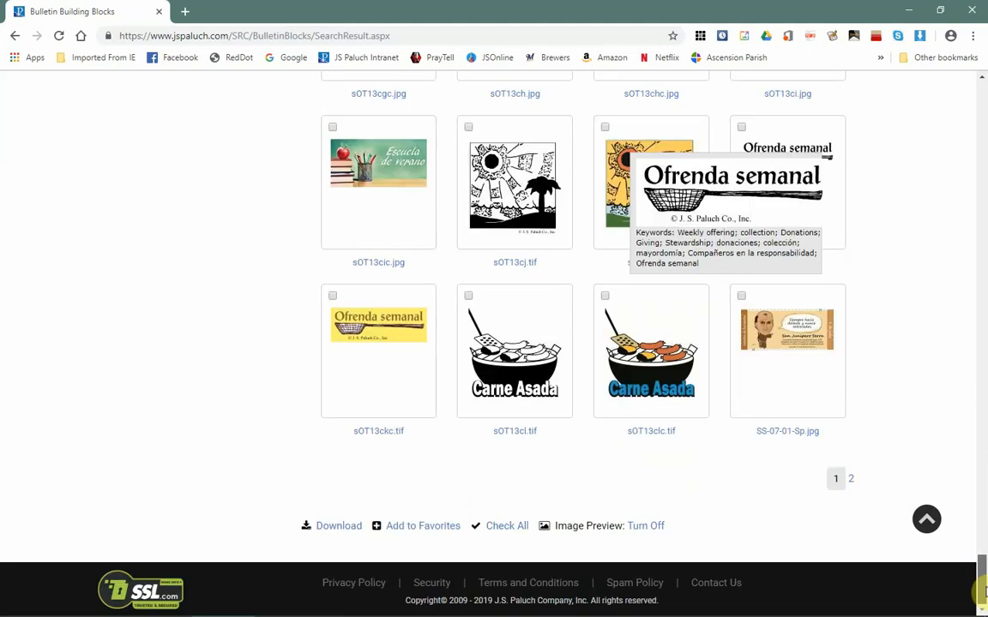
left_click(851, 482)
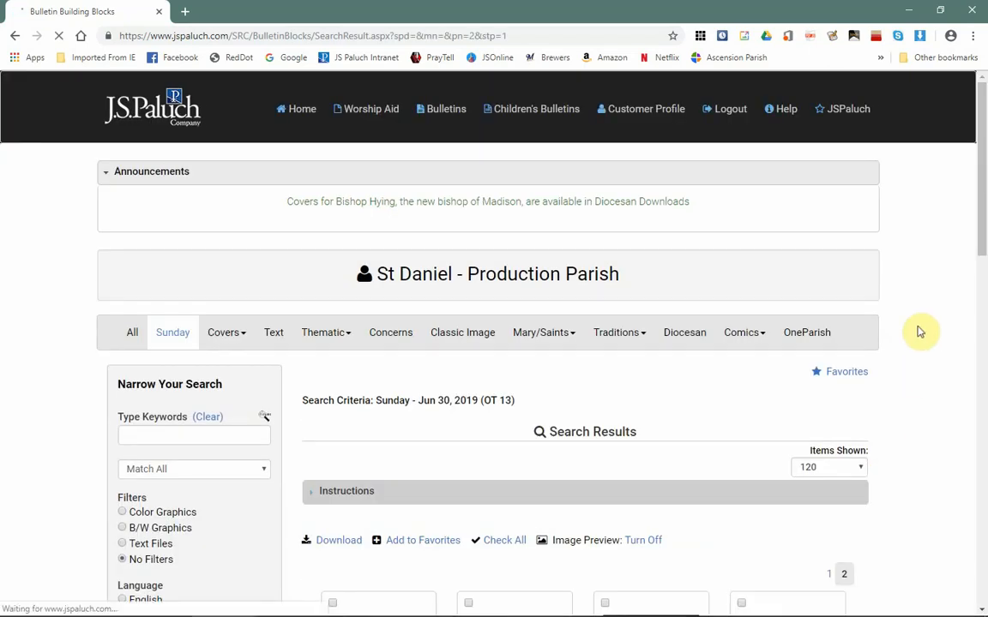
- Preview the text of e19-06-30.rtf, read it through to the closing Scripture quote, and close the preview
left_click_drag(982, 107, 983, 257)
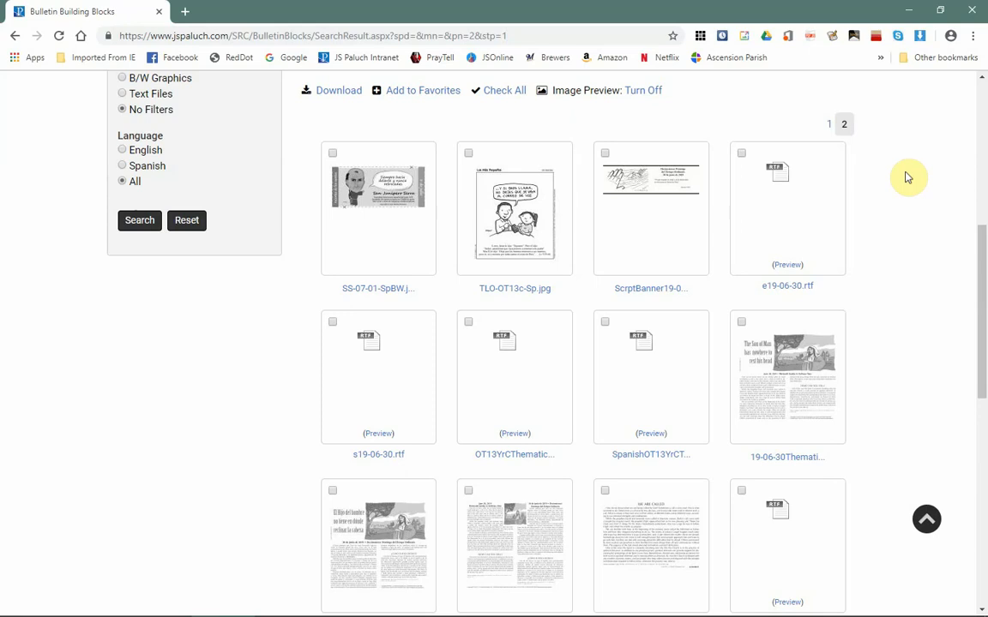
left_click(796, 268)
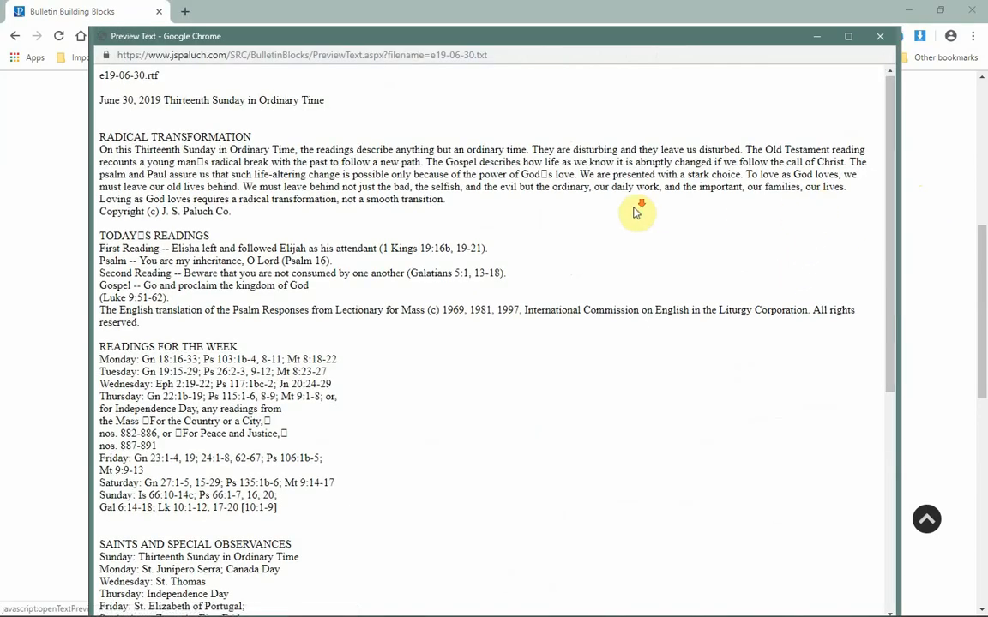
scroll(635, 213, "down", 1)
scroll(636, 214, "down", 1)
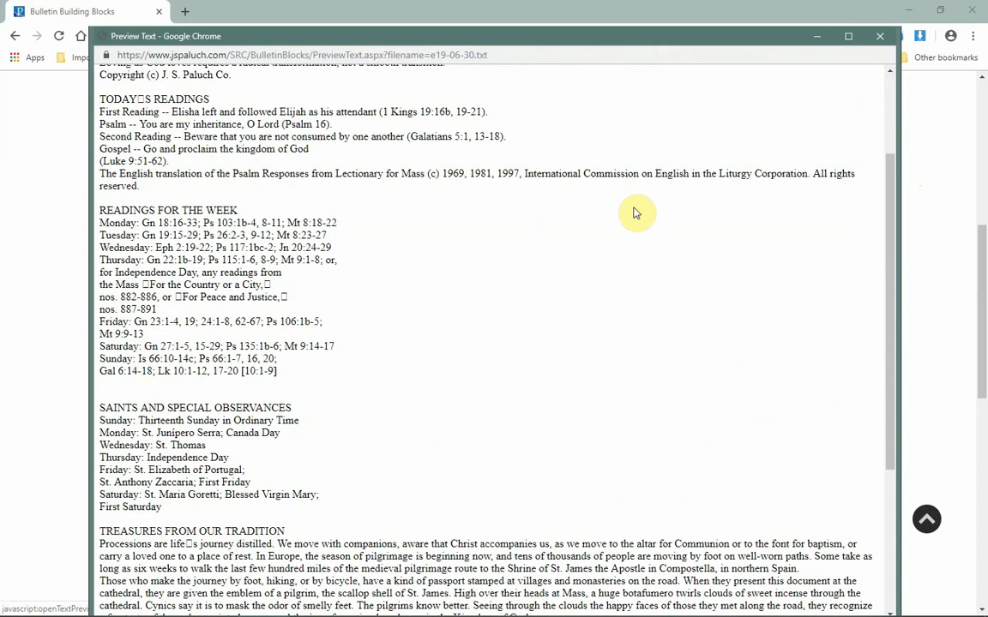
scroll(635, 214, "up", 1)
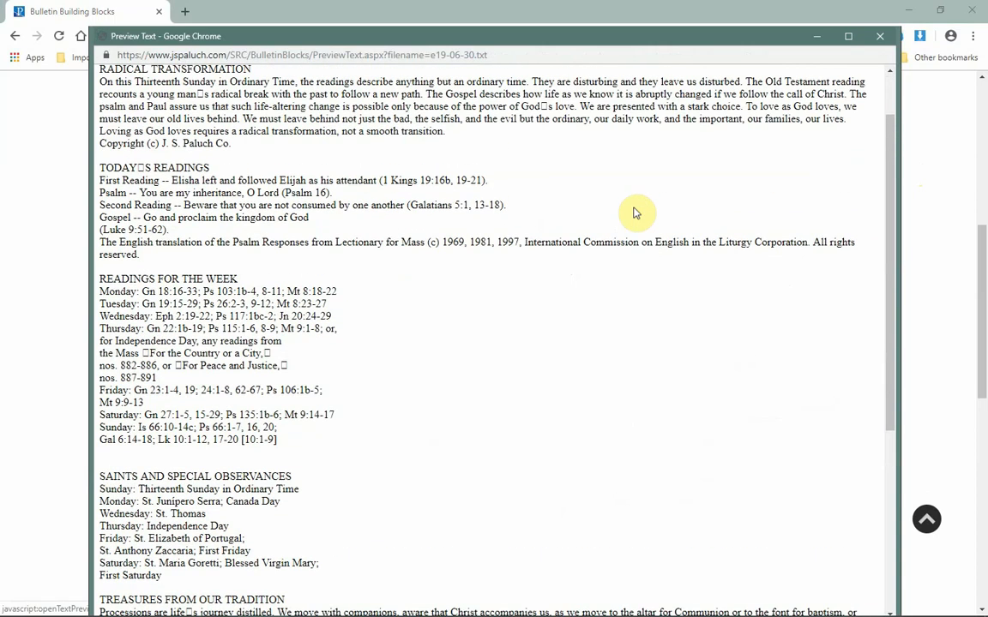
scroll(591, 207, "up", 1)
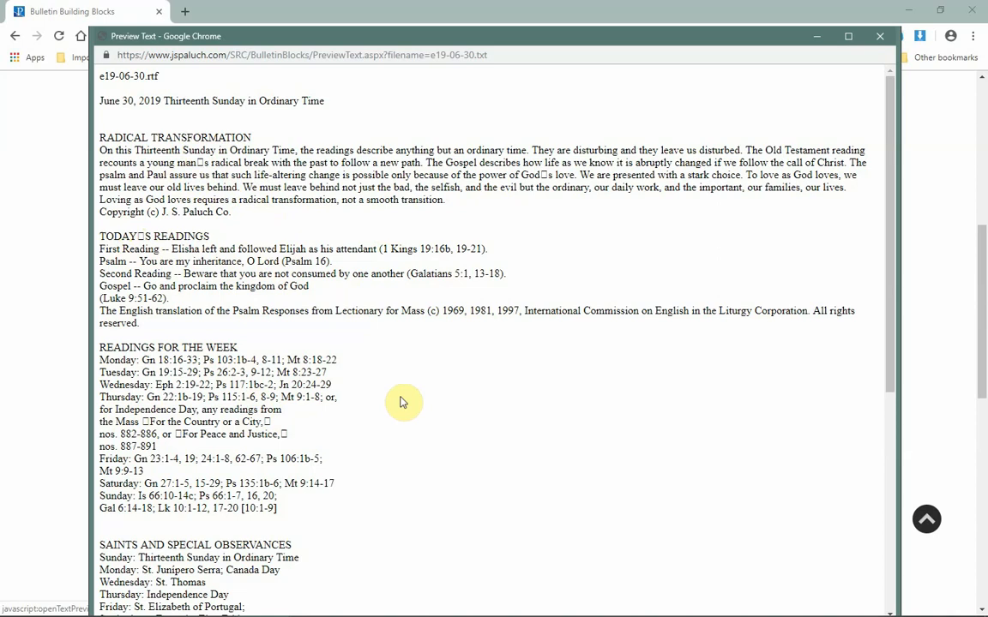
scroll(403, 390, "down", 4)
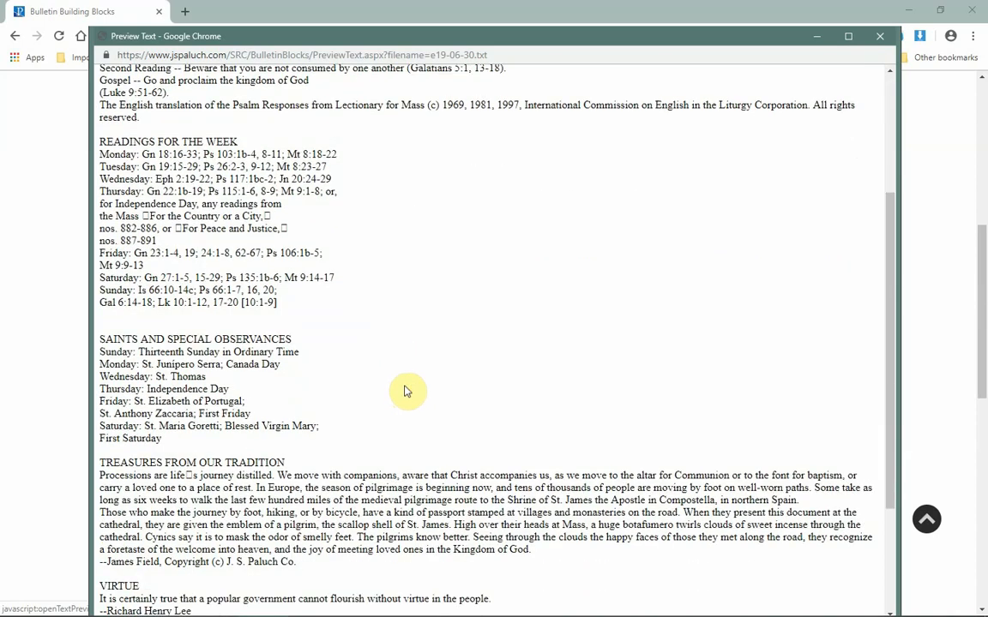
scroll(407, 390, "down", 1)
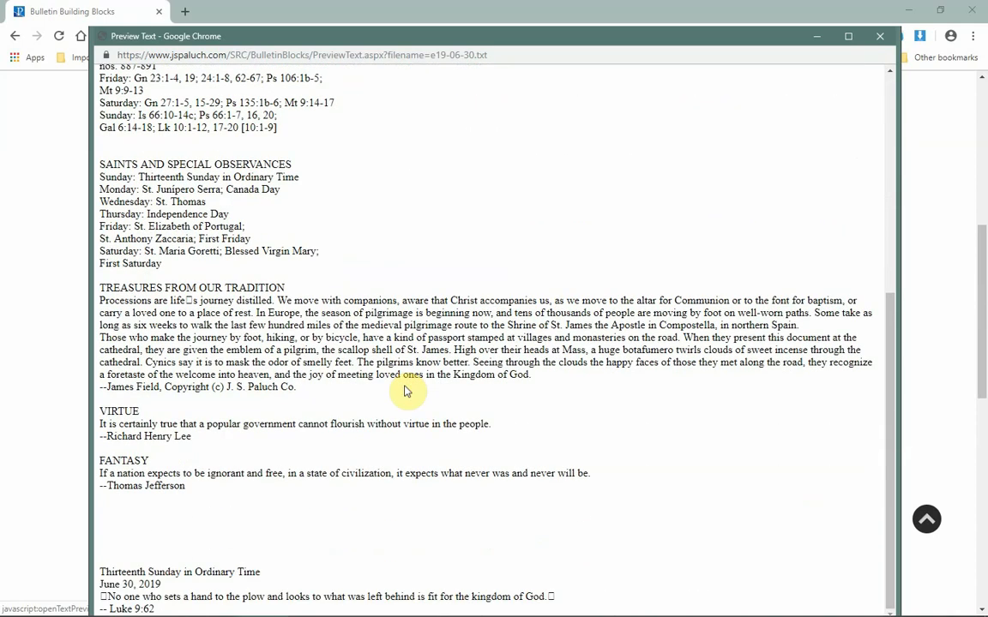
left_click_drag(398, 42, 401, 27)
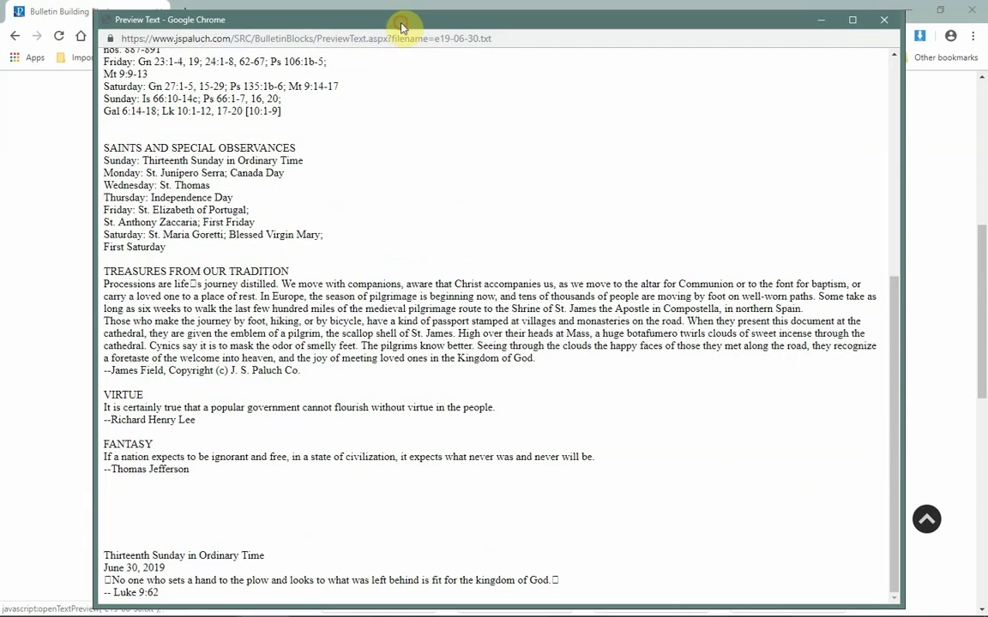
left_click(885, 17)
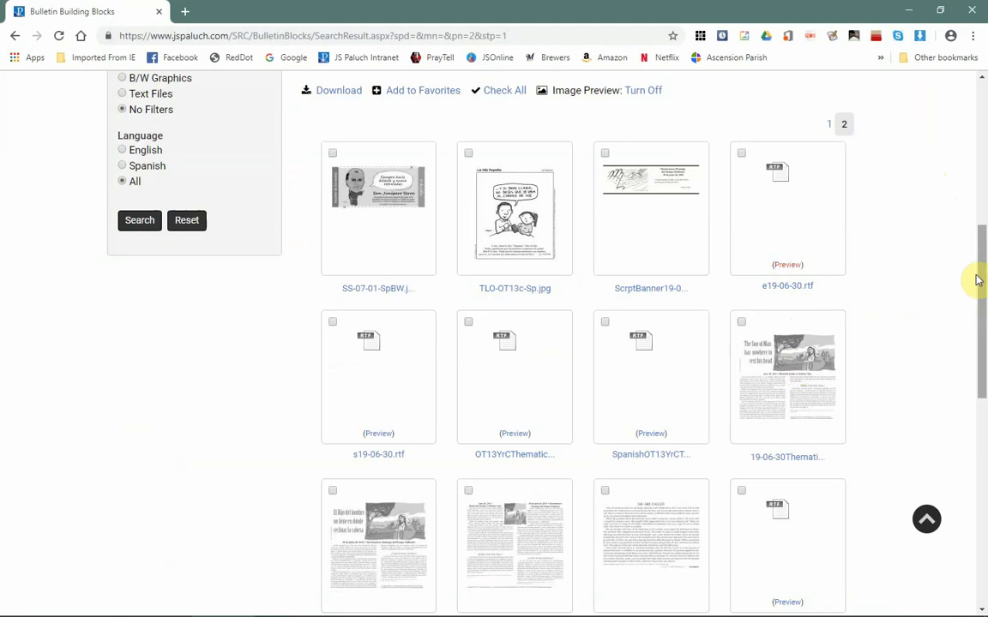
- Look over the remaining text files and God's Word children's pages, and return to the first page of results
left_click_drag(978, 255, 984, 339)
scroll(982, 334, "down", 1)
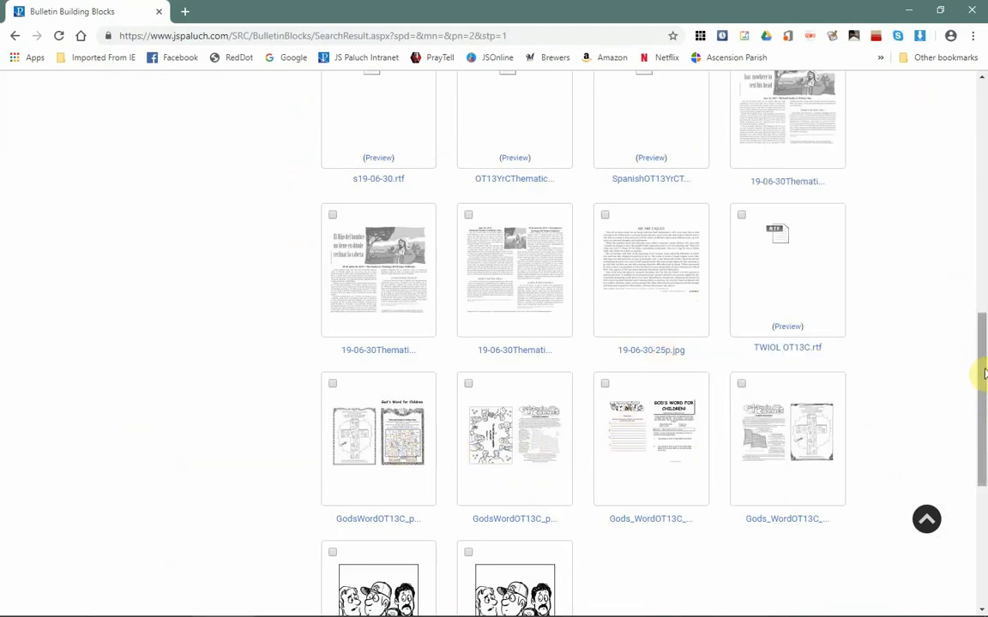
scroll(982, 406, "down", 1)
left_click_drag(985, 400, 976, 212)
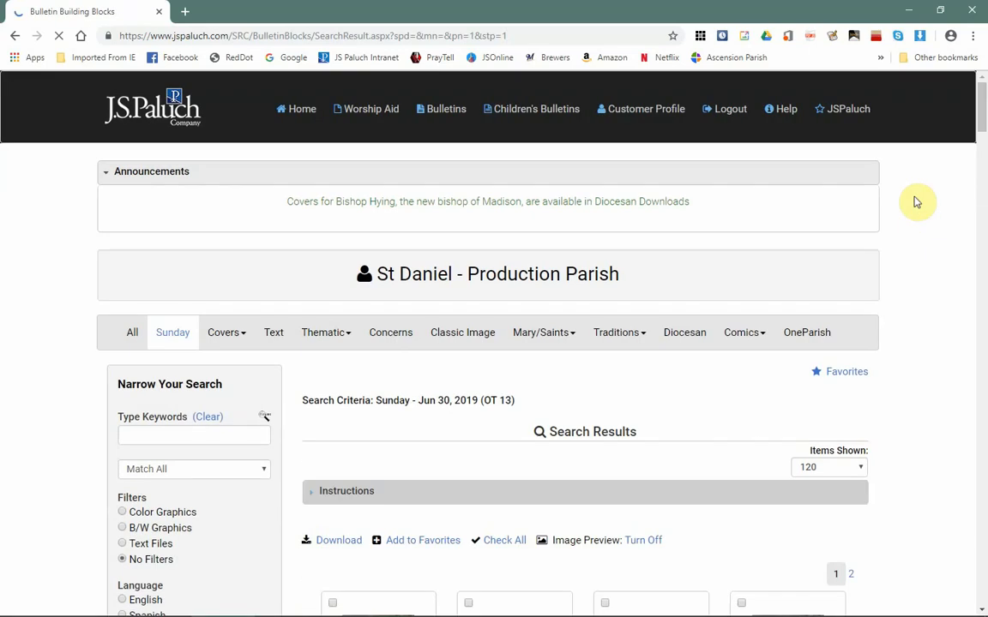
- Review the June 30, 2019 covers on the first results page, down to the 2019 Independence Day covers
left_click_drag(982, 111, 974, 159)
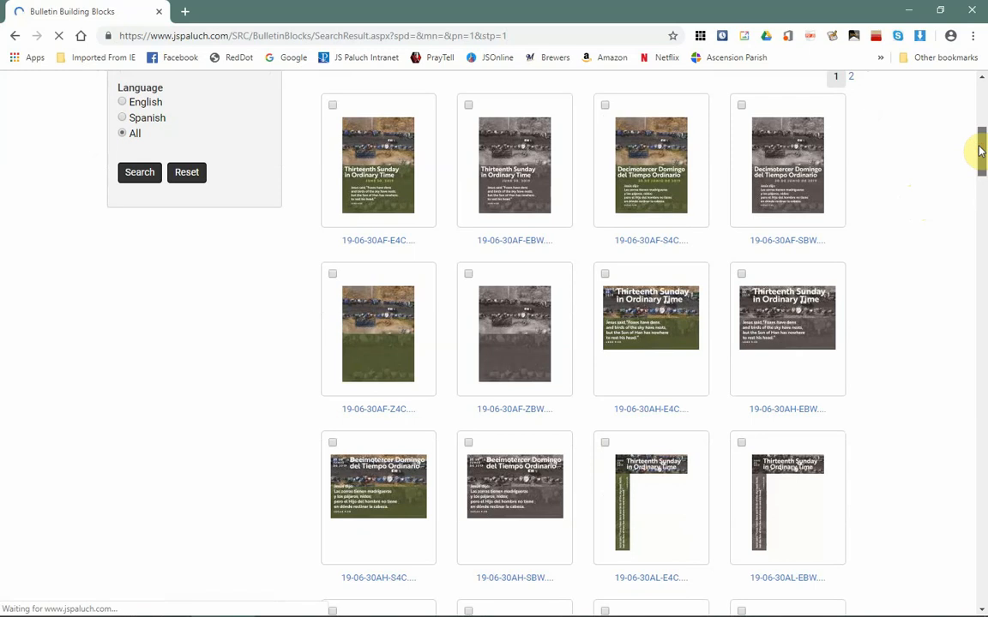
left_click_drag(981, 151, 980, 161)
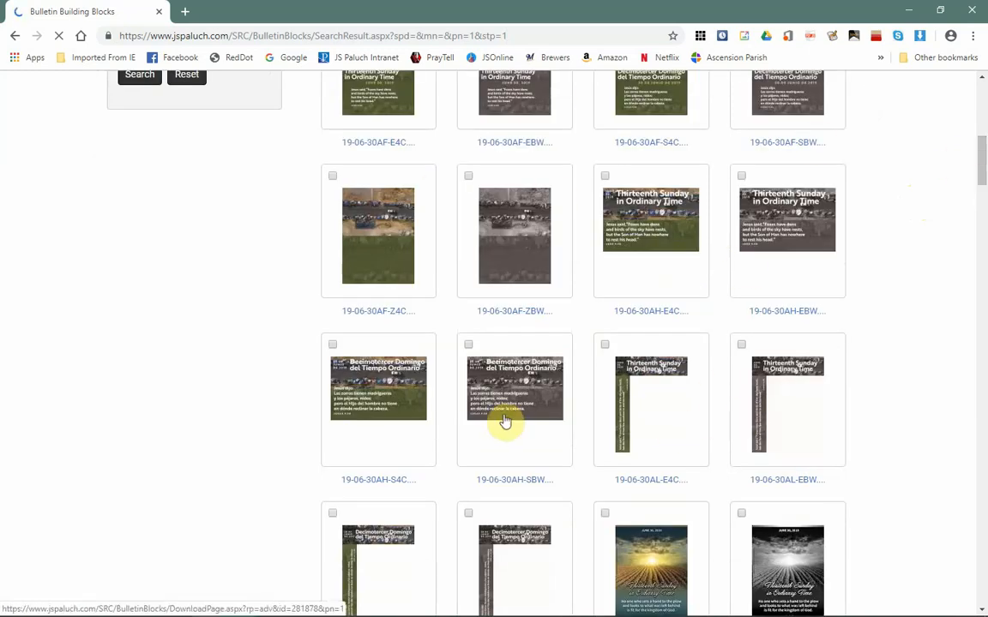
left_click_drag(980, 171, 978, 279)
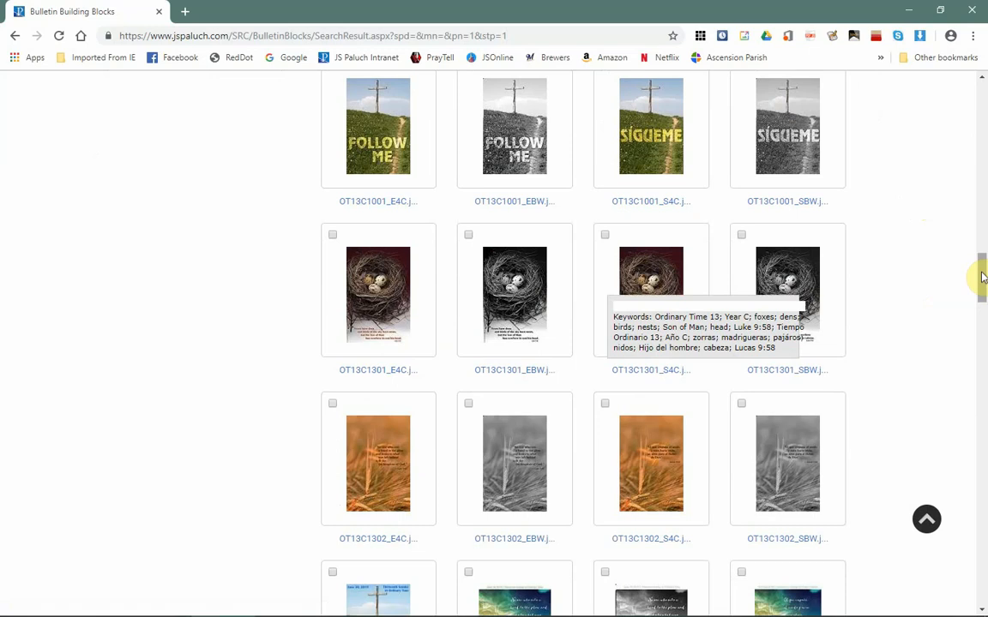
left_click_drag(982, 276, 957, 135)
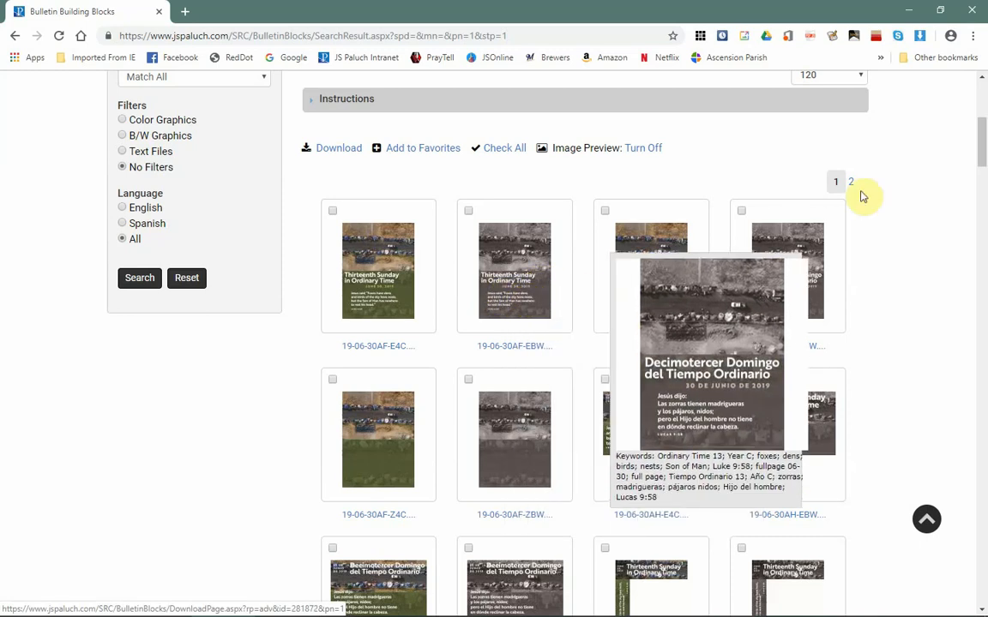
left_click_drag(981, 146, 983, 273)
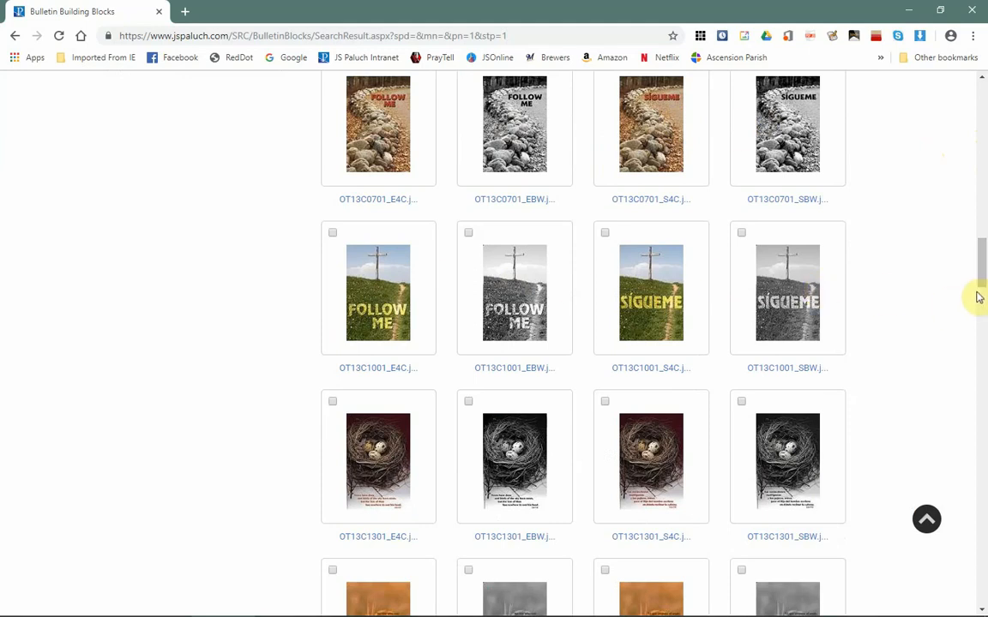
left_click_drag(982, 261, 978, 377)
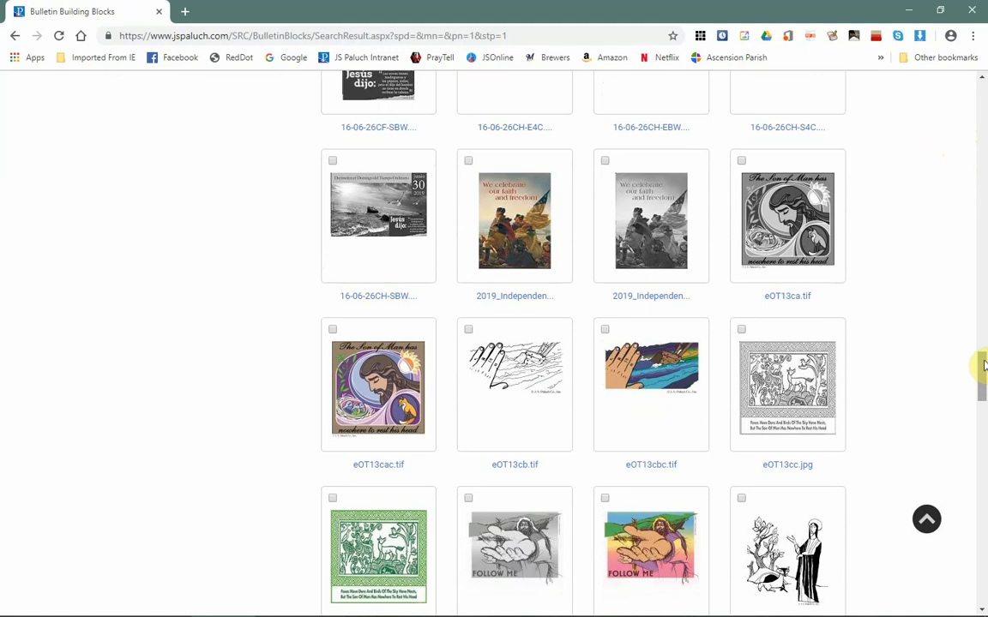
left_click_drag(984, 369, 984, 369)
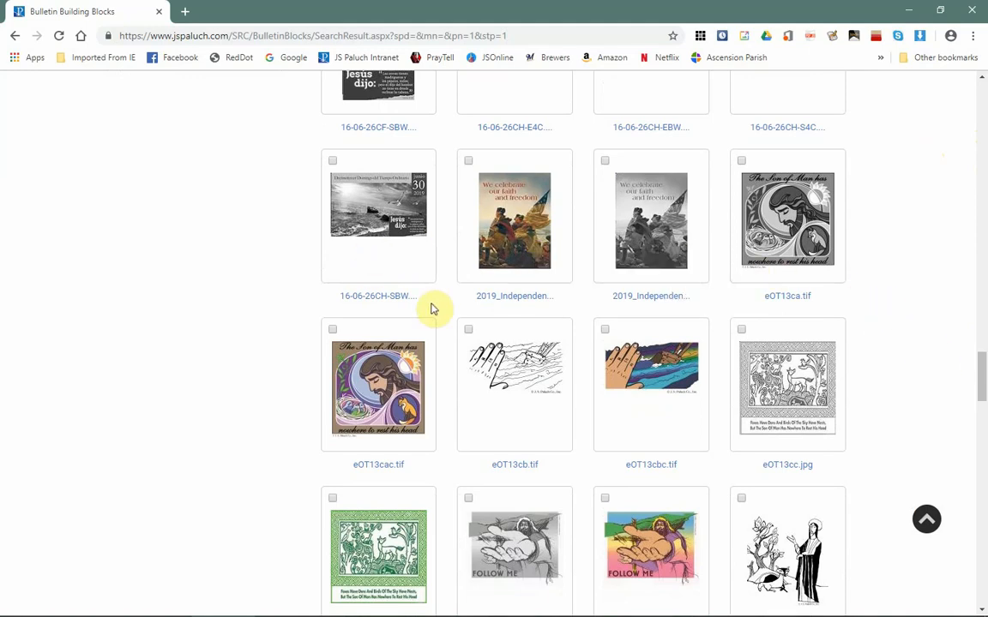
mouse_move(706, 170)
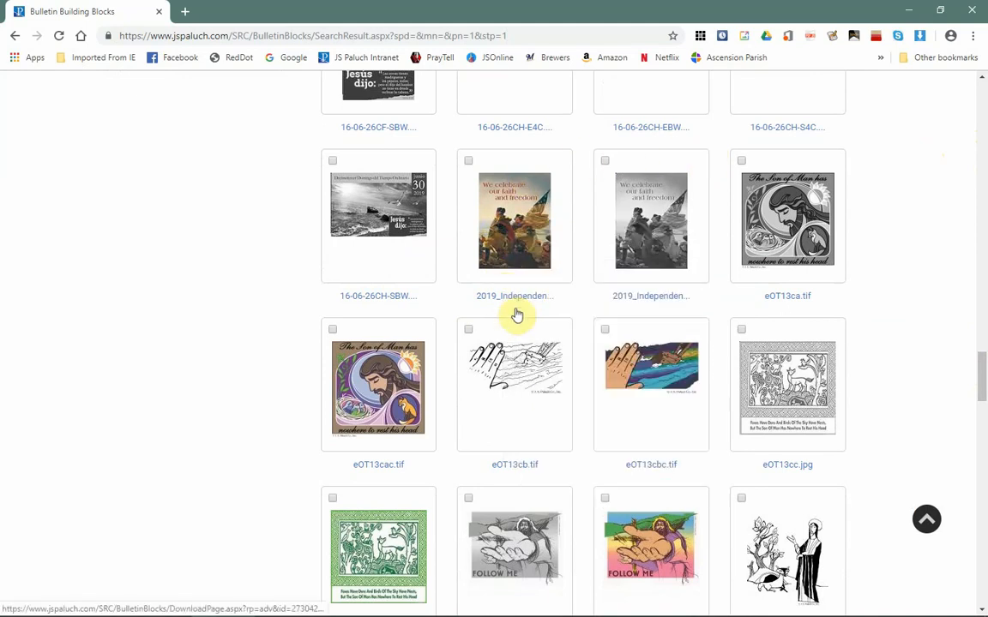
mouse_move(690, 317)
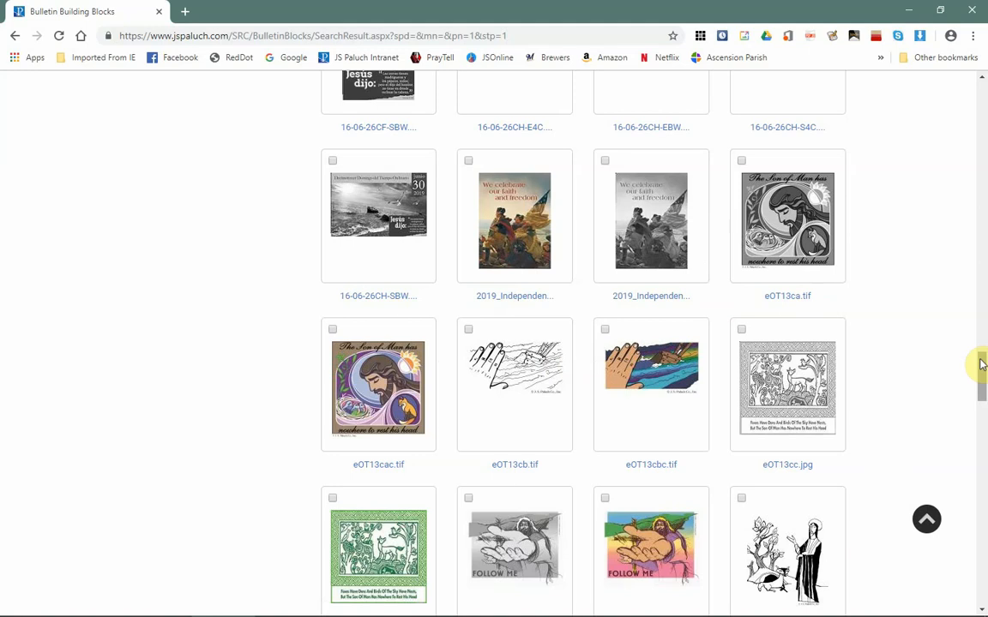
- Examine the Letters from Heaven puzzle and the surrounding clip art, down to the Spanish versions of the images
left_click_drag(982, 364, 977, 456)
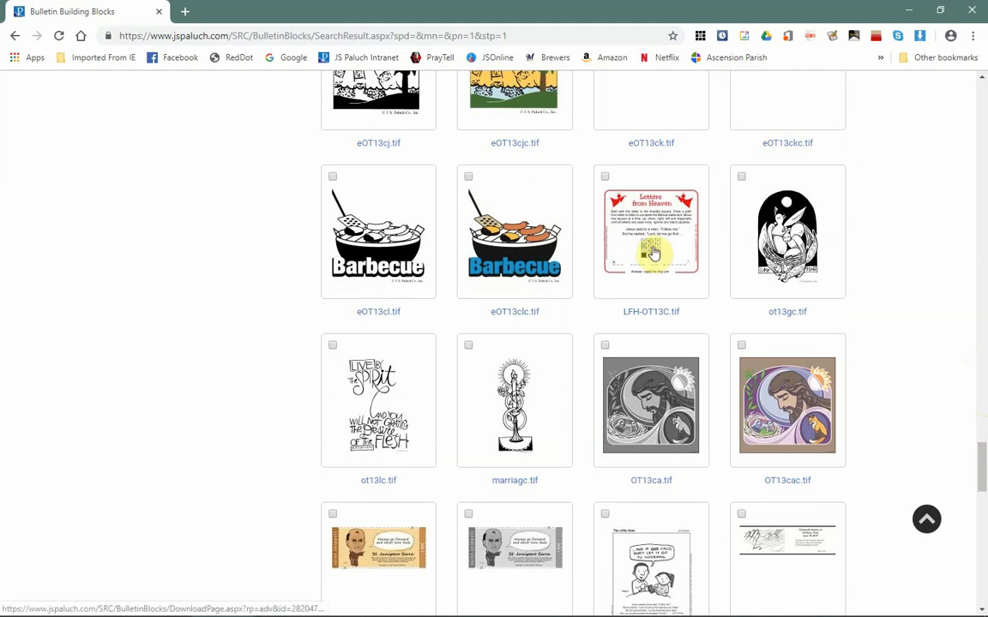
mouse_move(651, 253)
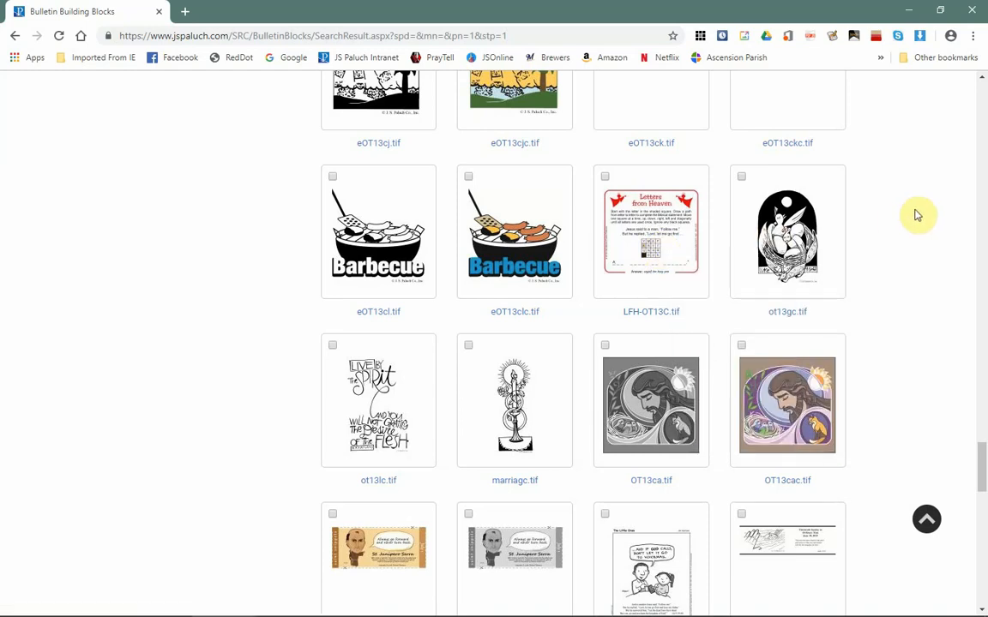
scroll(916, 216, "down", 1)
scroll(916, 215, "down", 2)
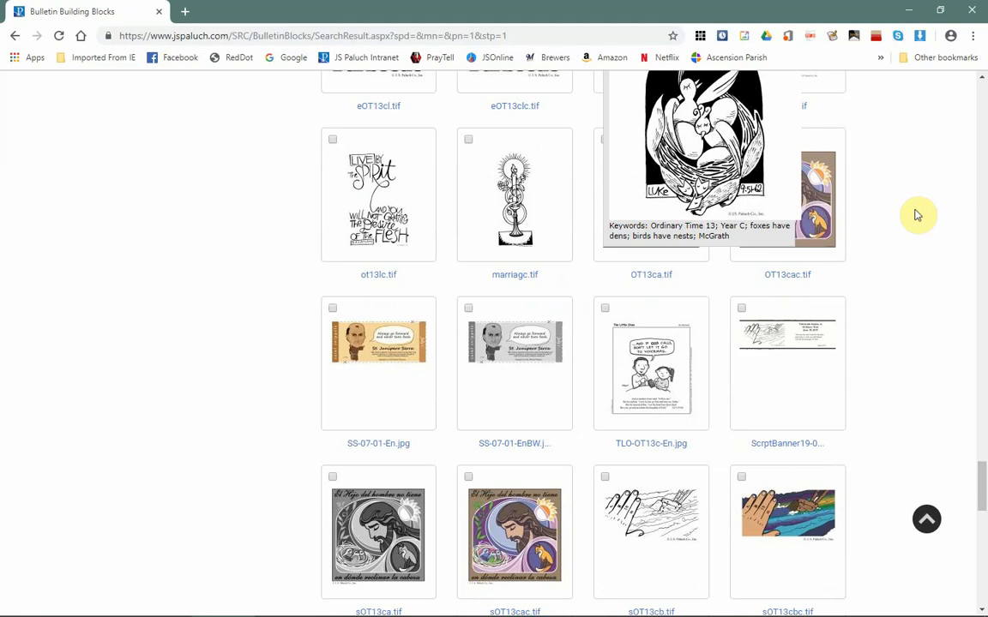
scroll(923, 200, "up", 2)
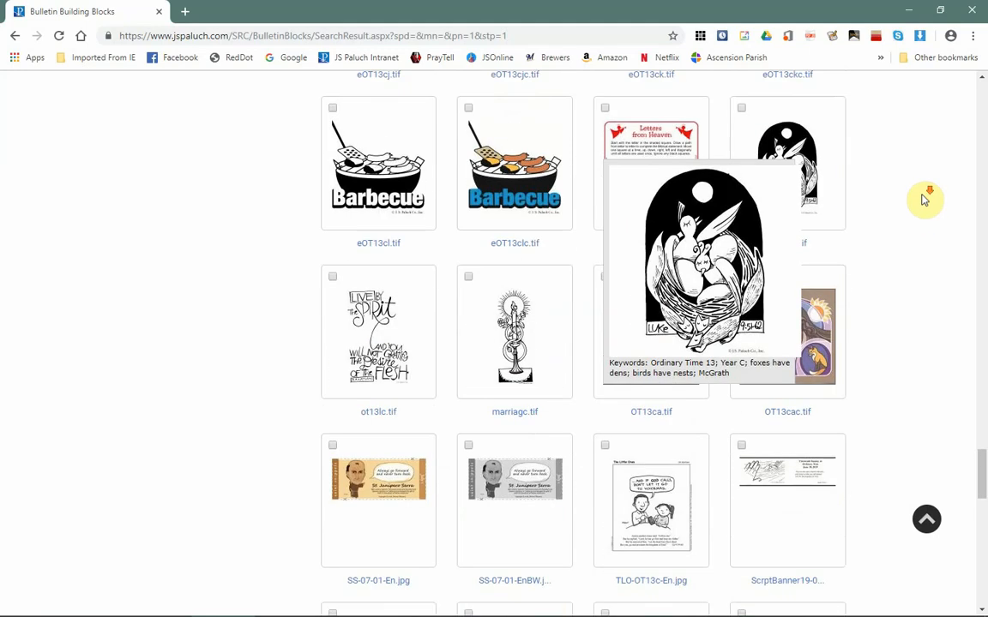
scroll(924, 200, "down", 3)
scroll(924, 199, "down", 2)
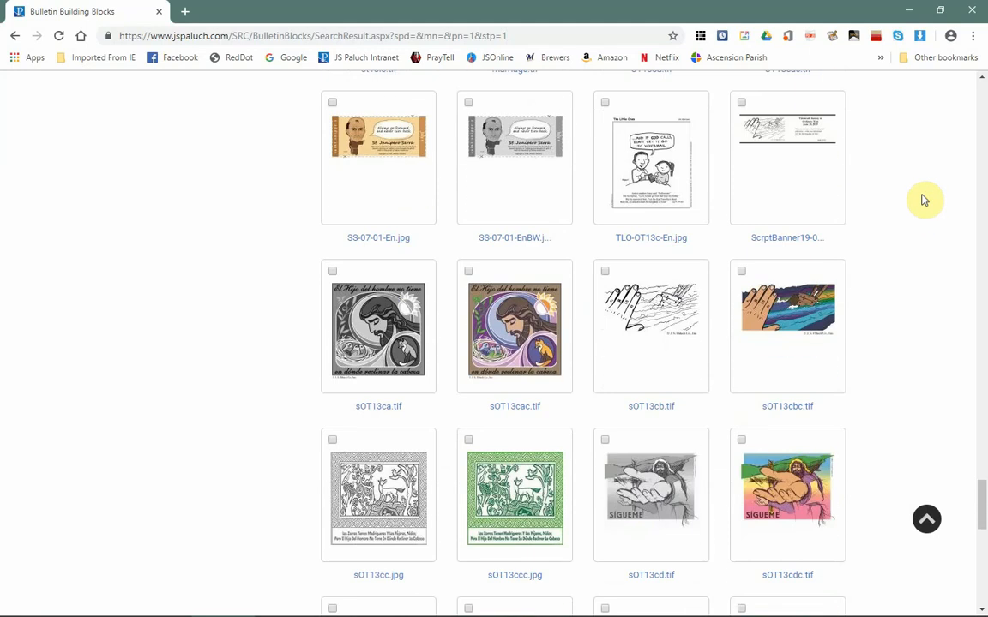
scroll(923, 200, "down", 1)
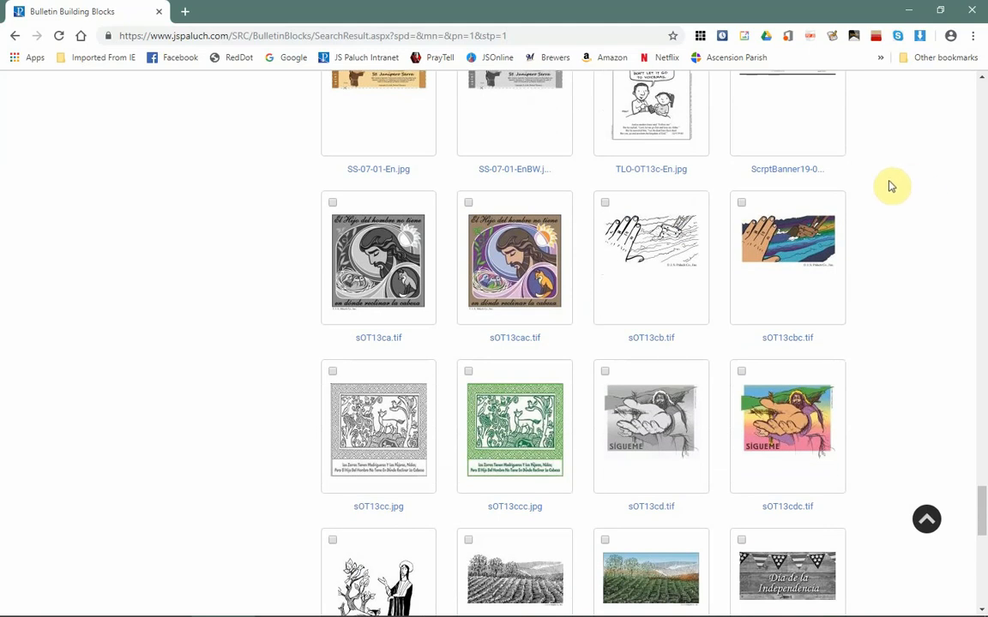
- Go back to the Subscriber Resource Center home page and bring the bulletin resource categories into view
scroll(890, 187, "up", 15)
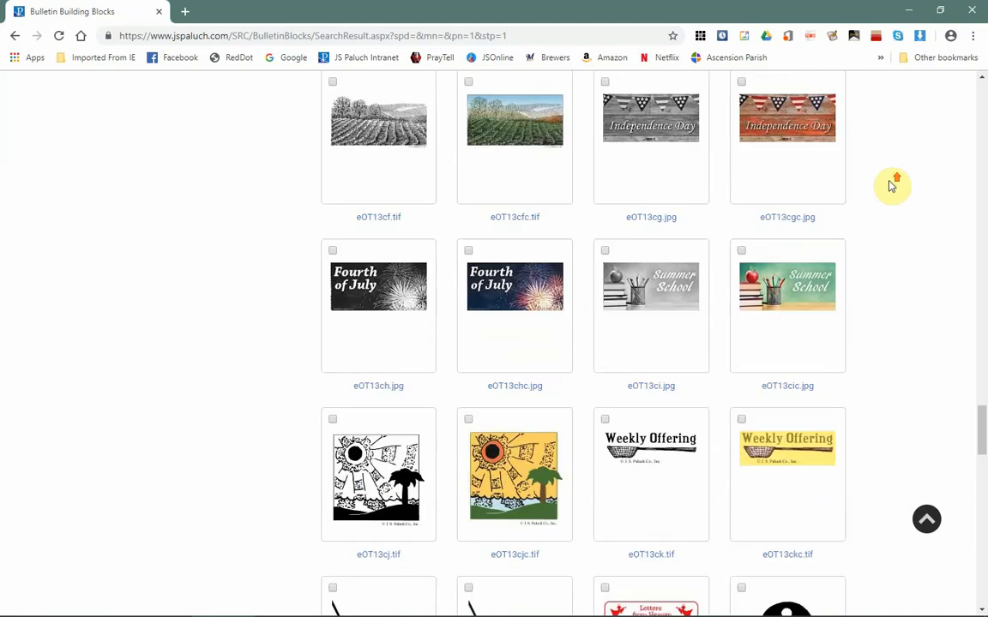
left_click_drag(980, 399, 983, 120)
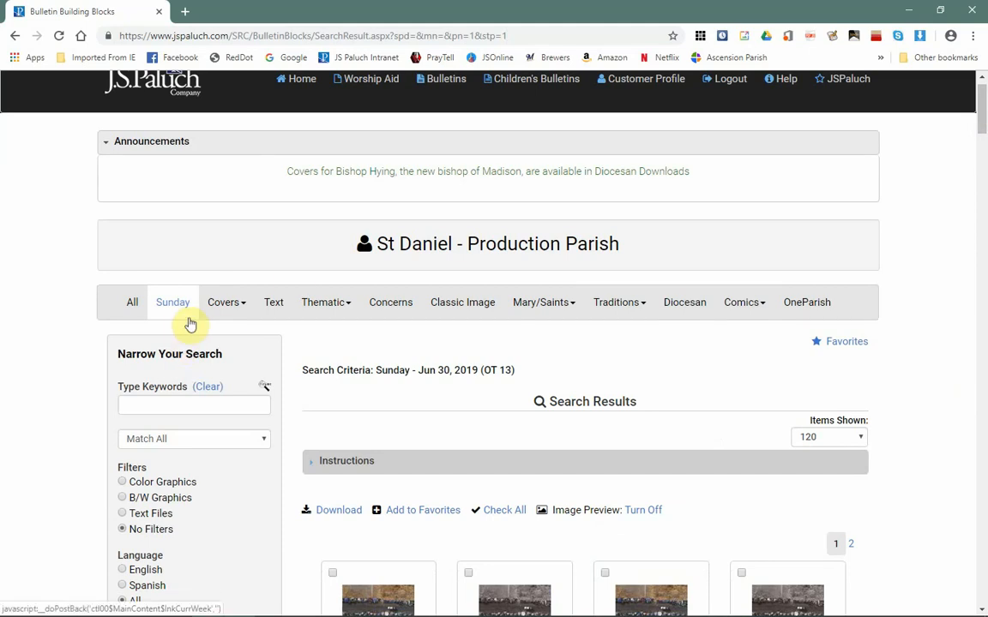
scroll(219, 225, "up", 1)
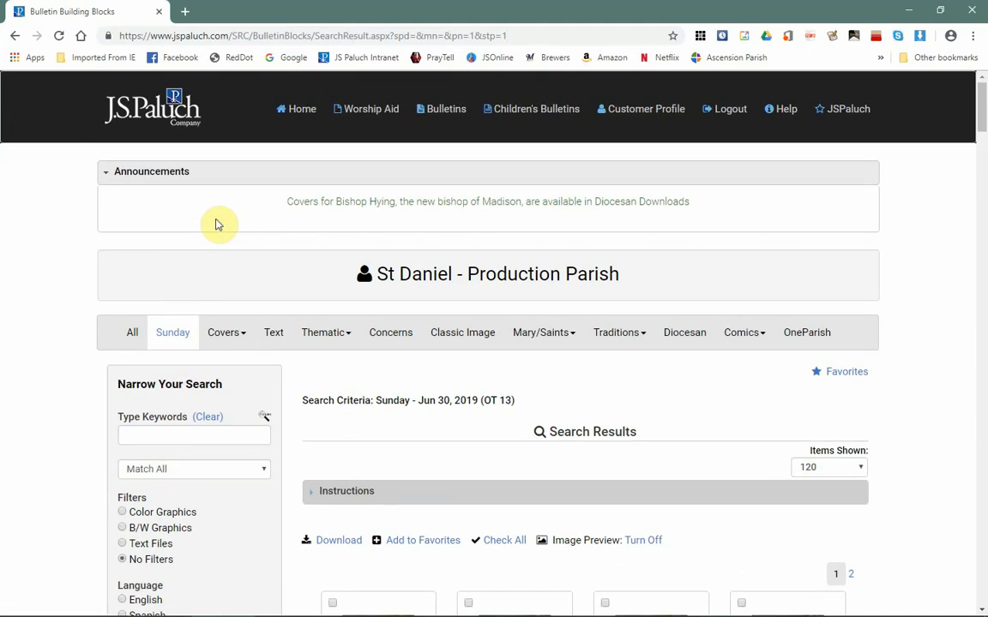
left_click(302, 113)
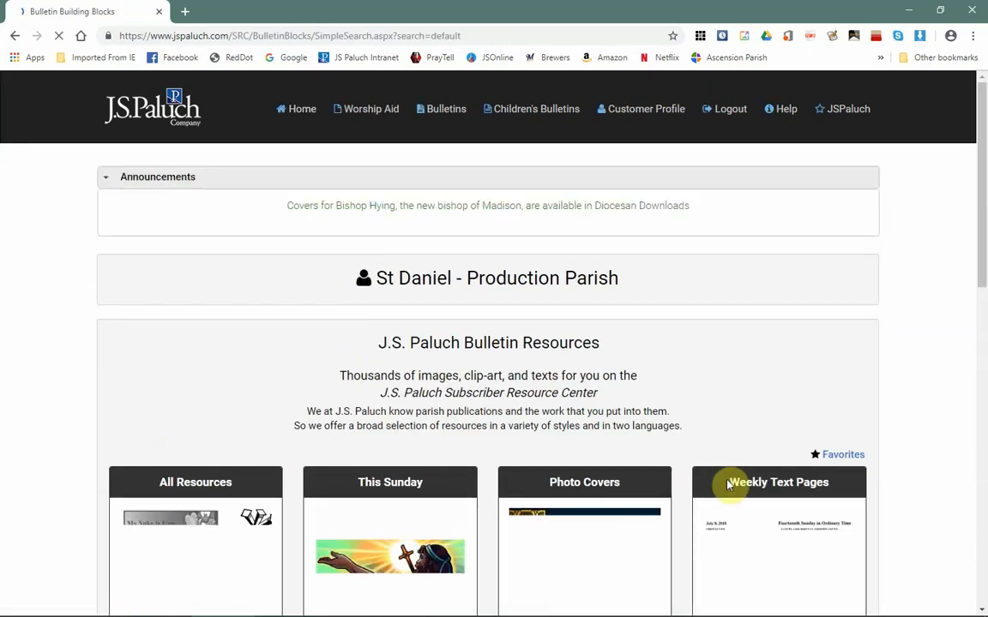
scroll(939, 209, "down", 4)
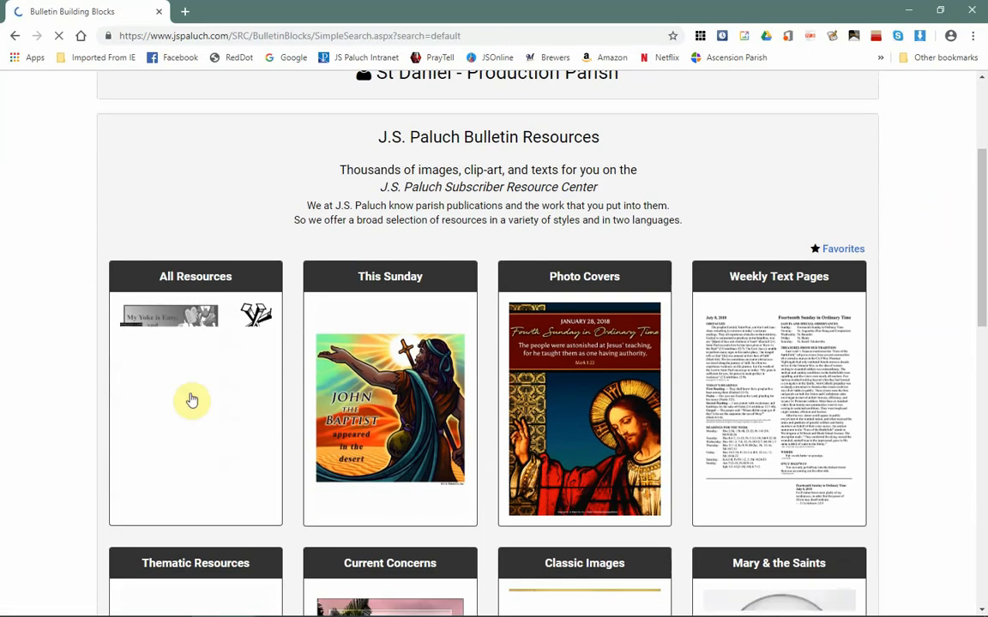
- Look over the bulletin resource categories and list the Photo Covers resources
scroll(919, 223, "down", 3)
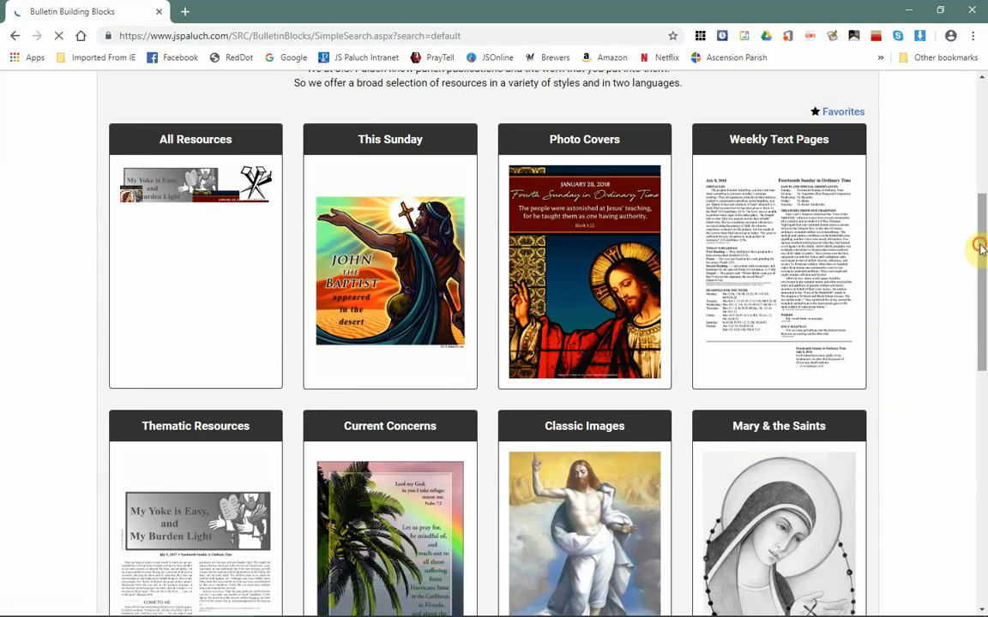
left_click_drag(980, 247, 985, 173)
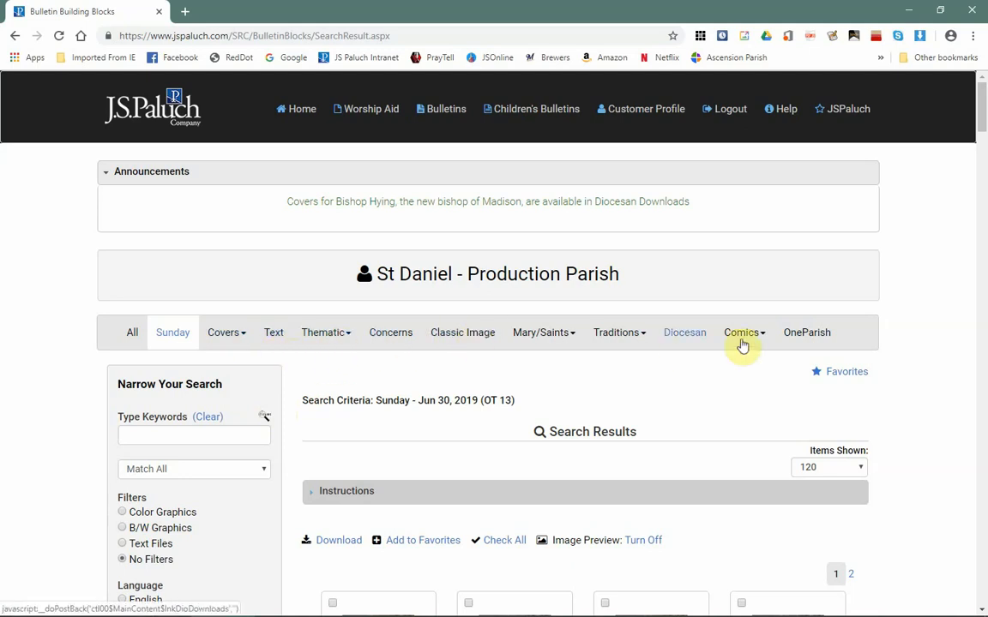
left_click(221, 337)
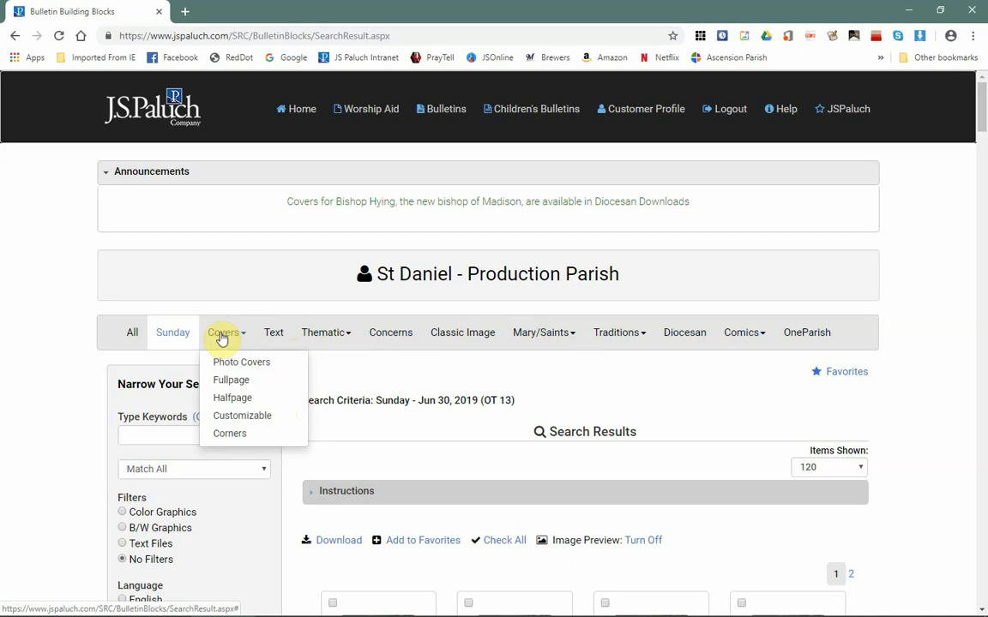
left_click(227, 364)
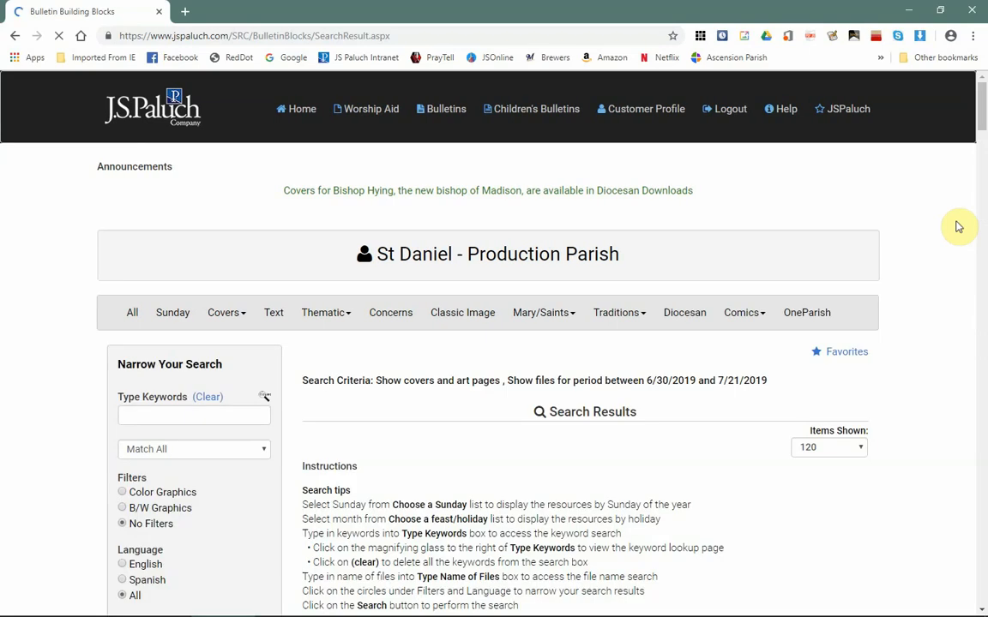
- Review the photo covers and art pages through the end of the first results page, and return to the first covers
scroll(958, 226, "down", 3)
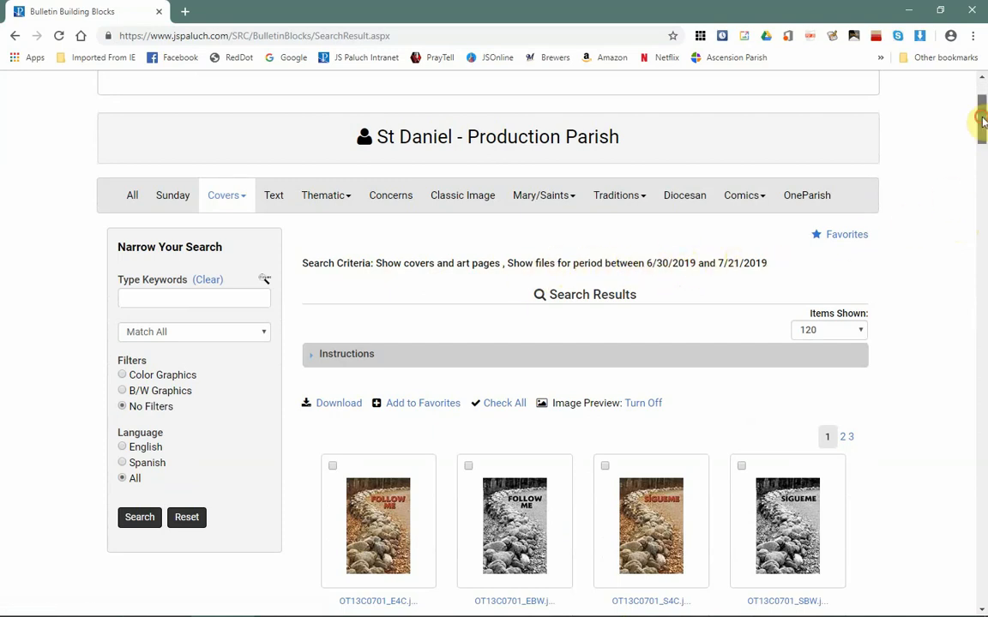
left_click_drag(982, 120, 975, 563)
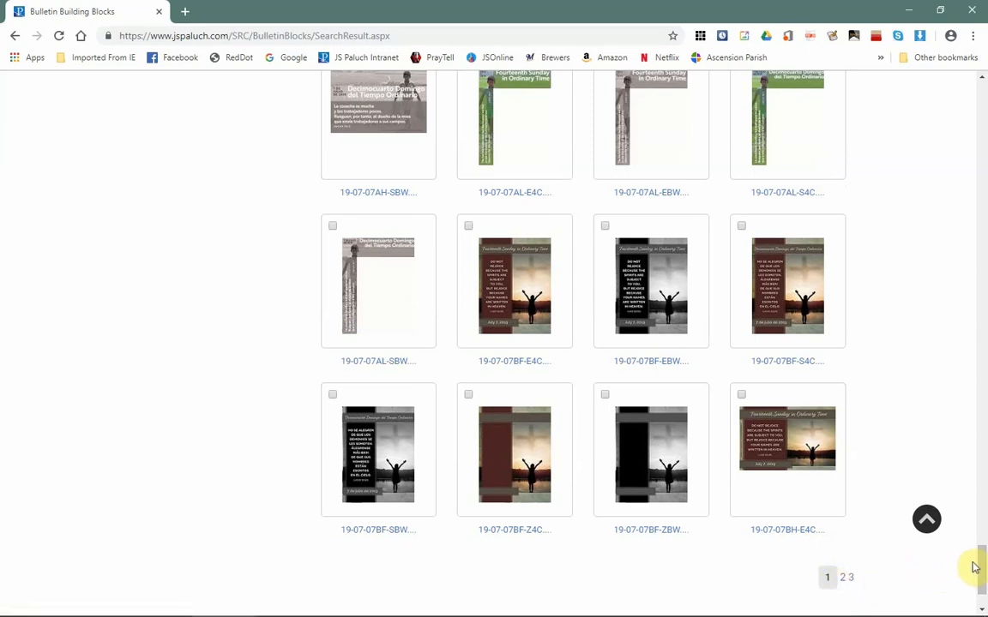
mouse_move(982, 573)
left_mouse_down()
mouse_move(982, 408)
mouse_move(982, 568)
left_mouse_up()
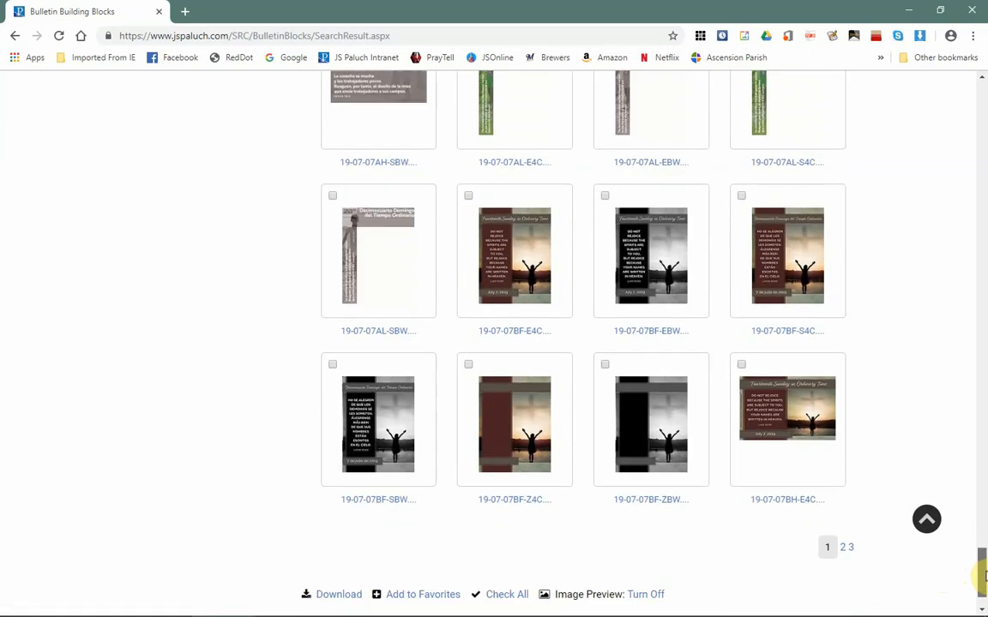
left_click(928, 523)
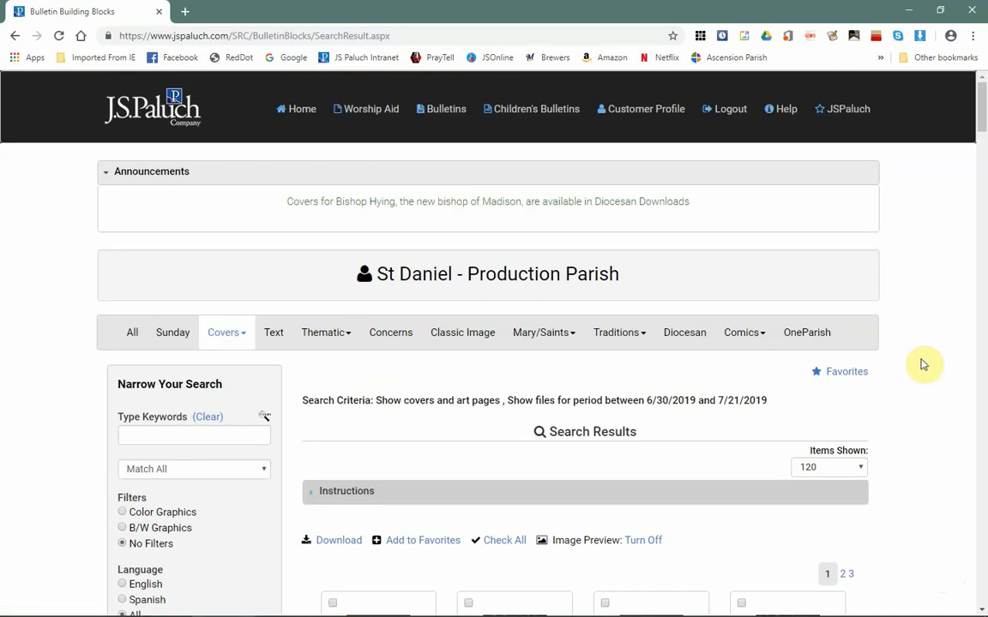
scroll(922, 362, "down", 3)
scroll(921, 362, "down", 3)
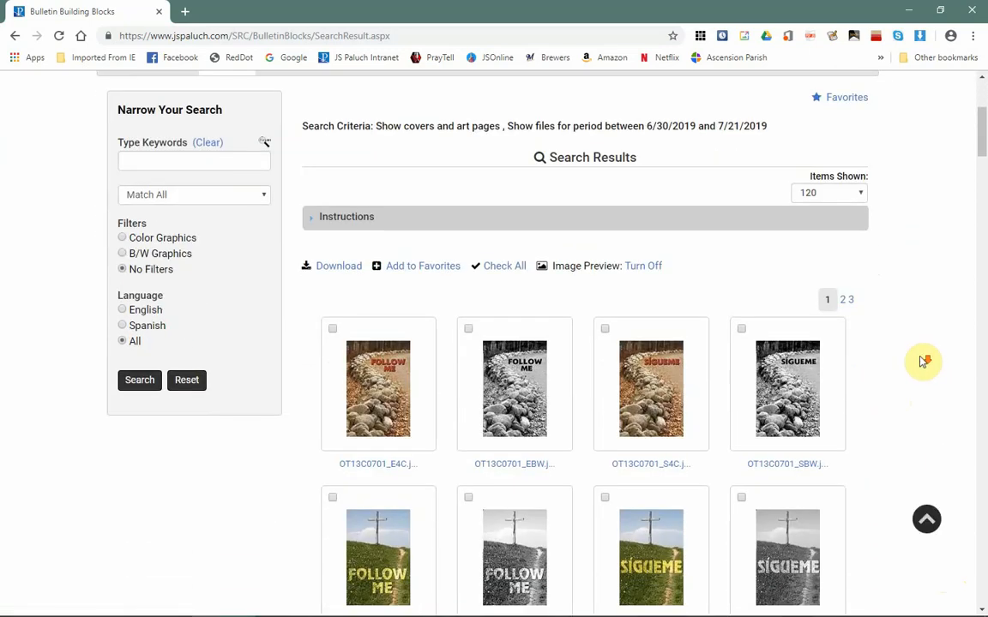
scroll(922, 362, "up", 6)
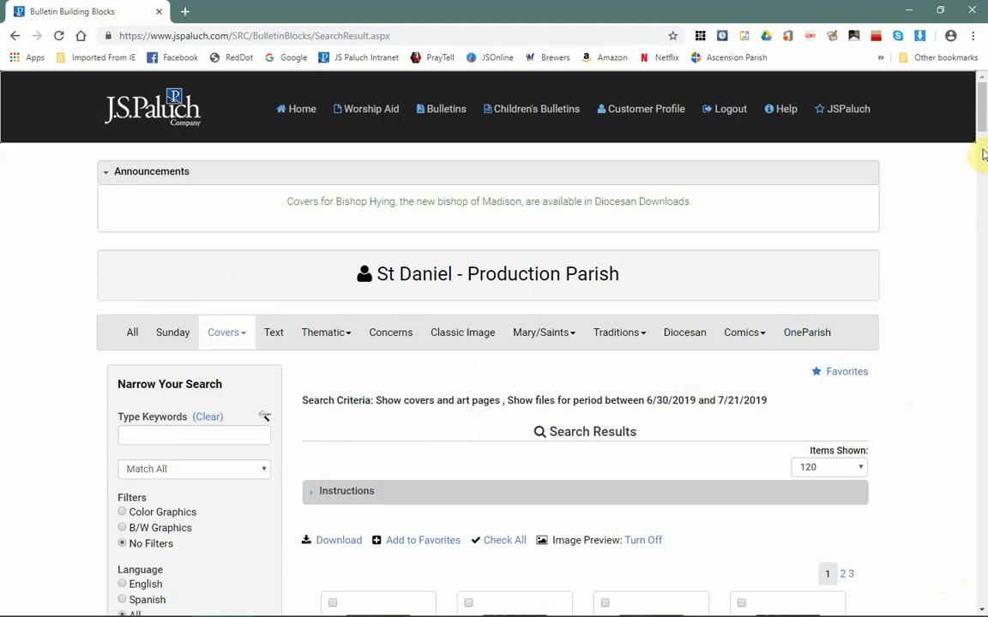
left_click_drag(982, 120, 981, 136)
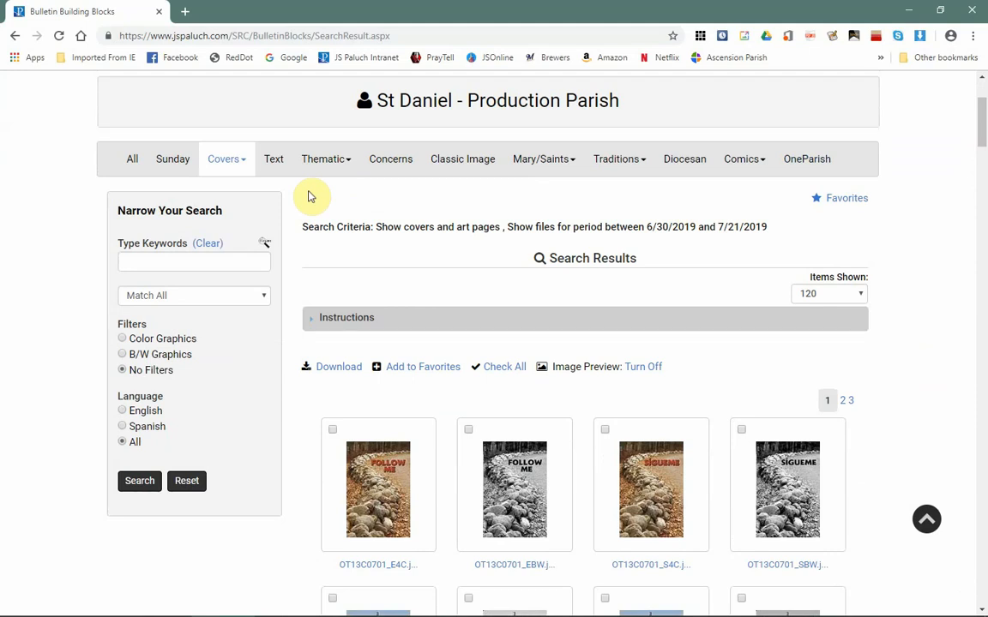
- List the Fullpage covers and preview the black-and-white 16-06-26AF-EBW cover with its keywords
left_click(242, 165)
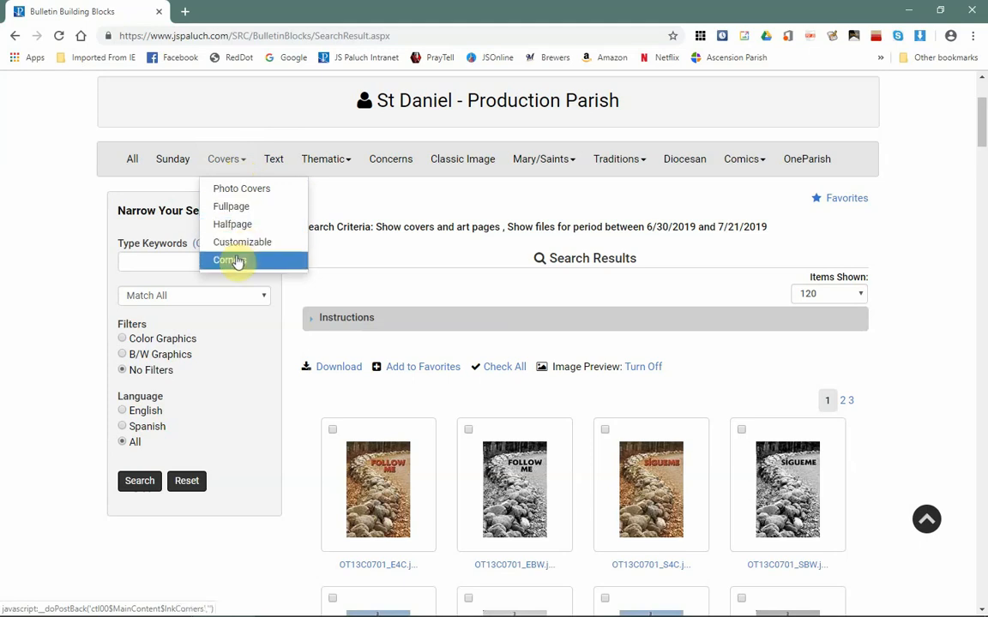
left_click(235, 209)
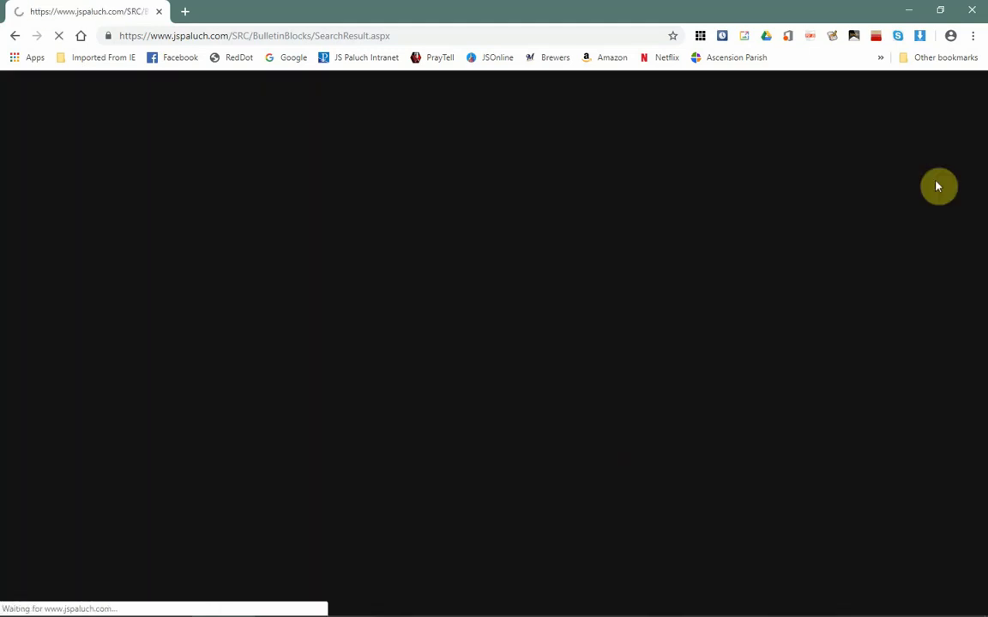
scroll(938, 180, "down", 4)
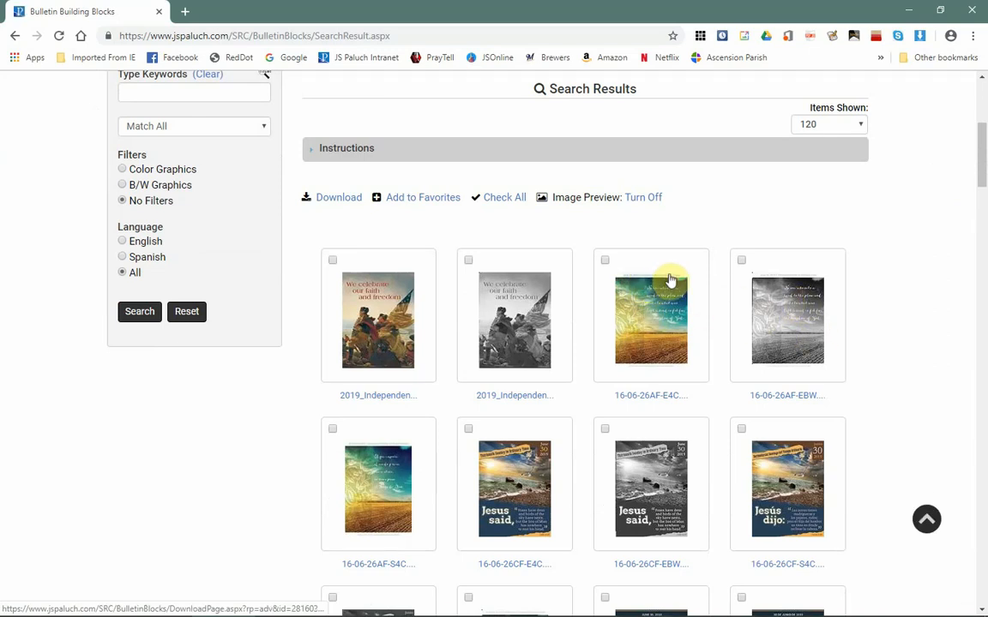
mouse_move(671, 280)
scroll(833, 321, "down", 2)
mouse_move(869, 264)
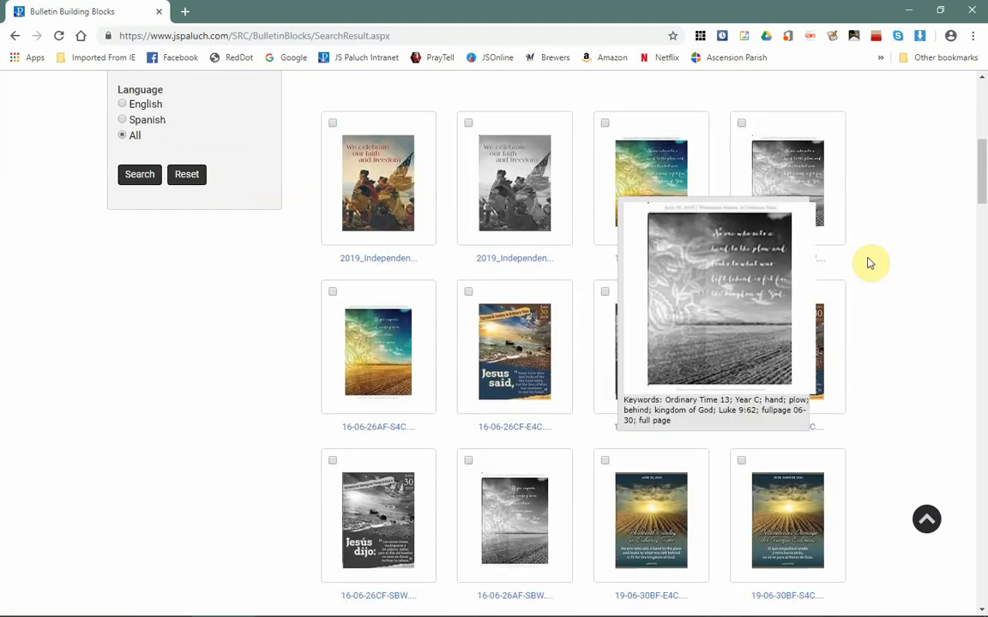
- Examine the full-page covers from the June 30, 2019 designs through the Independence Day and July 7, 2019 covers
scroll(869, 264, "down", 1)
scroll(868, 263, "down", 1)
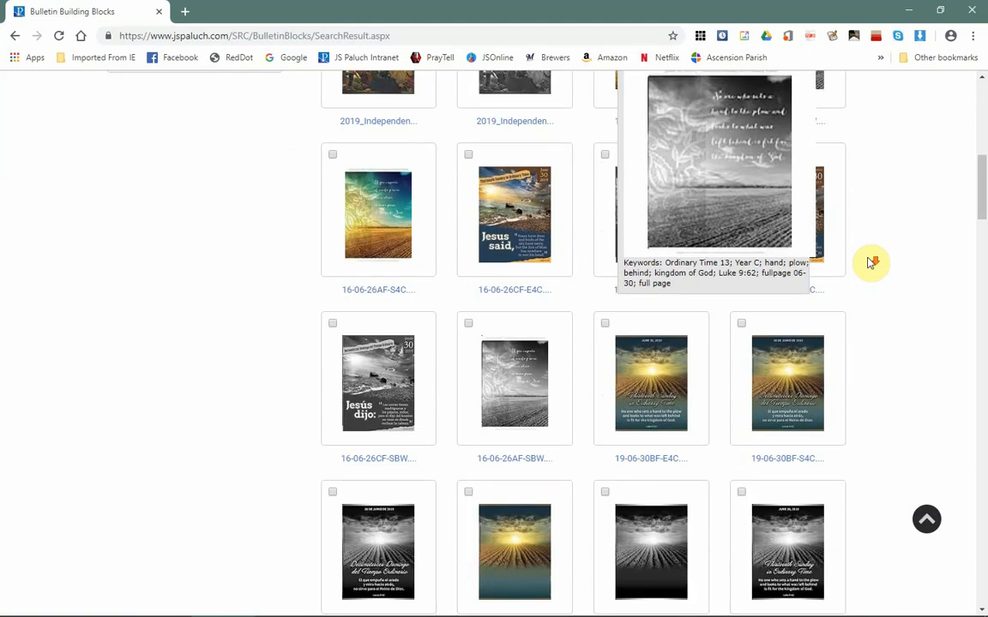
scroll(869, 263, "down", 4)
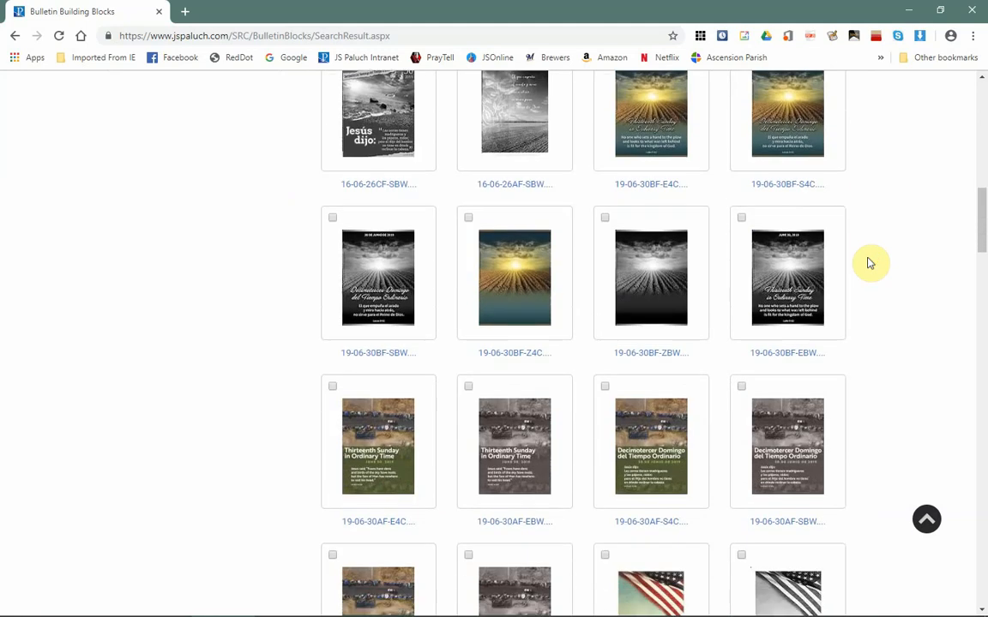
scroll(869, 263, "down", 1)
scroll(868, 264, "down", 6)
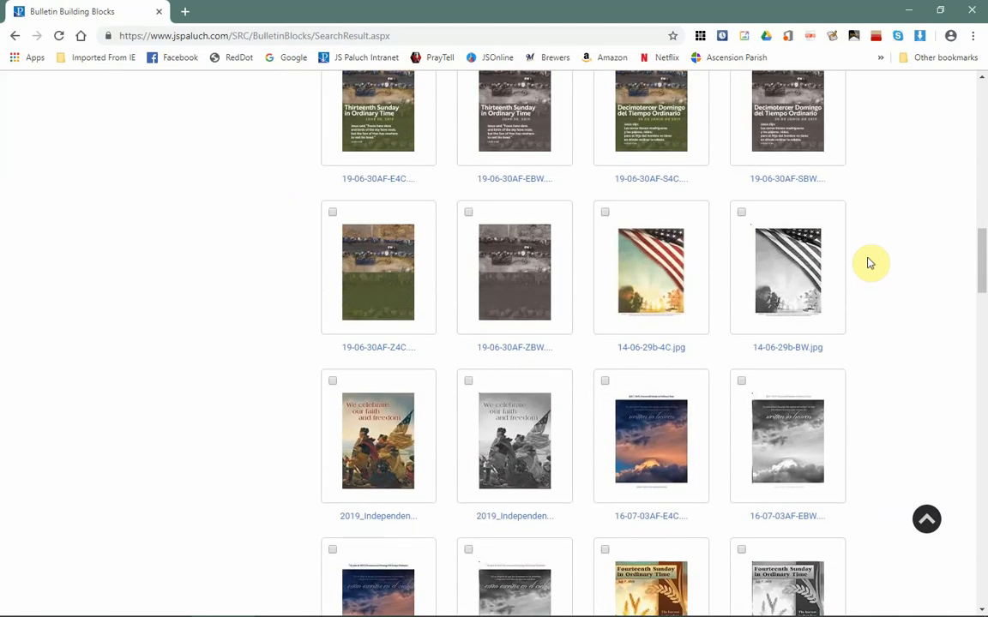
scroll(869, 263, "down", 3)
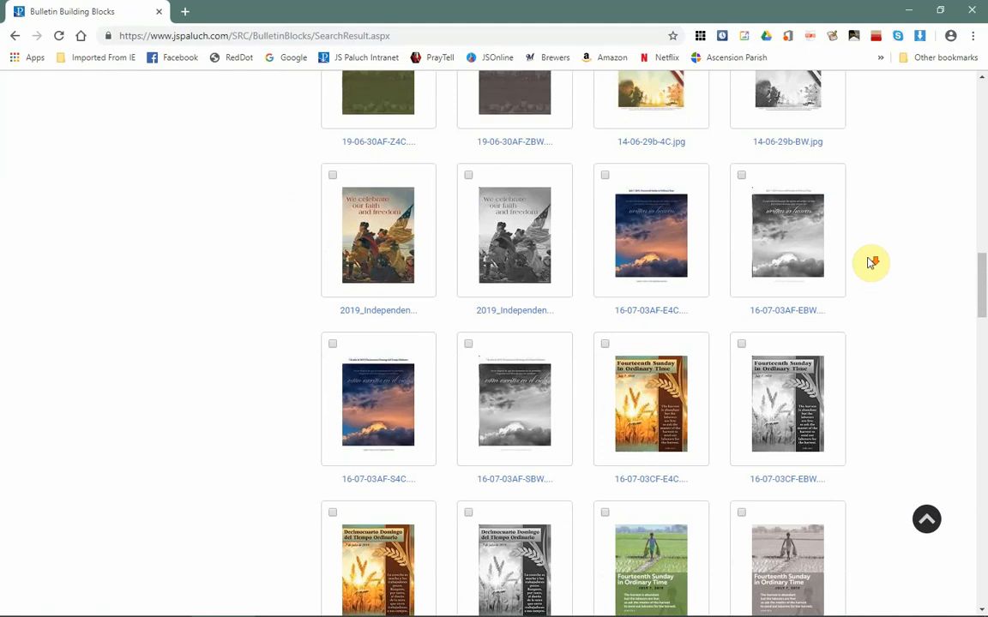
scroll(868, 263, "down", 2)
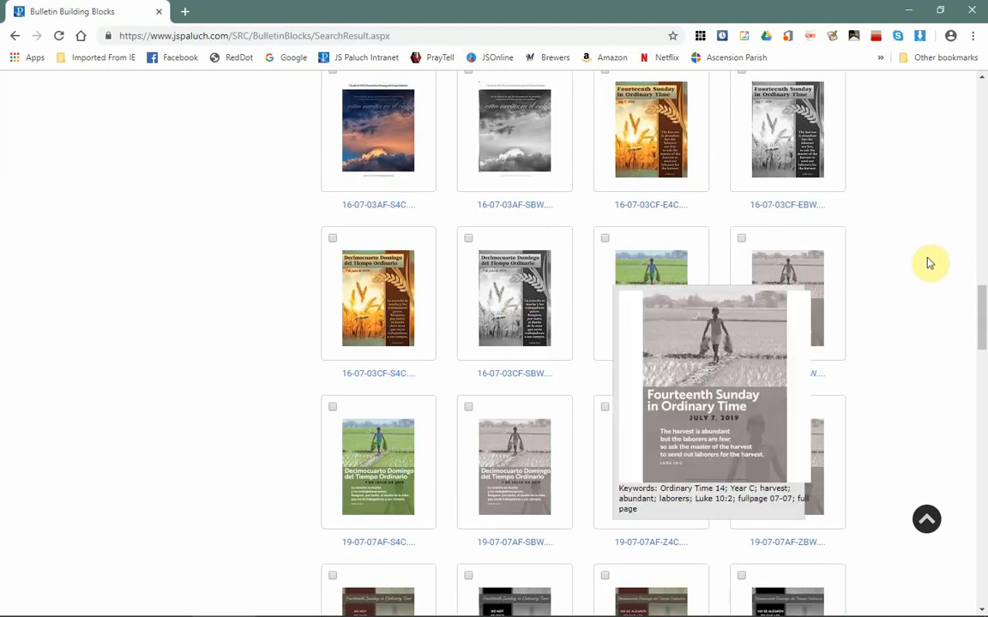
- List the Halfpage covers and preview the Spanish black-and-white 16-06-26AH-SBW cover
left_click_drag(979, 317, 983, 139)
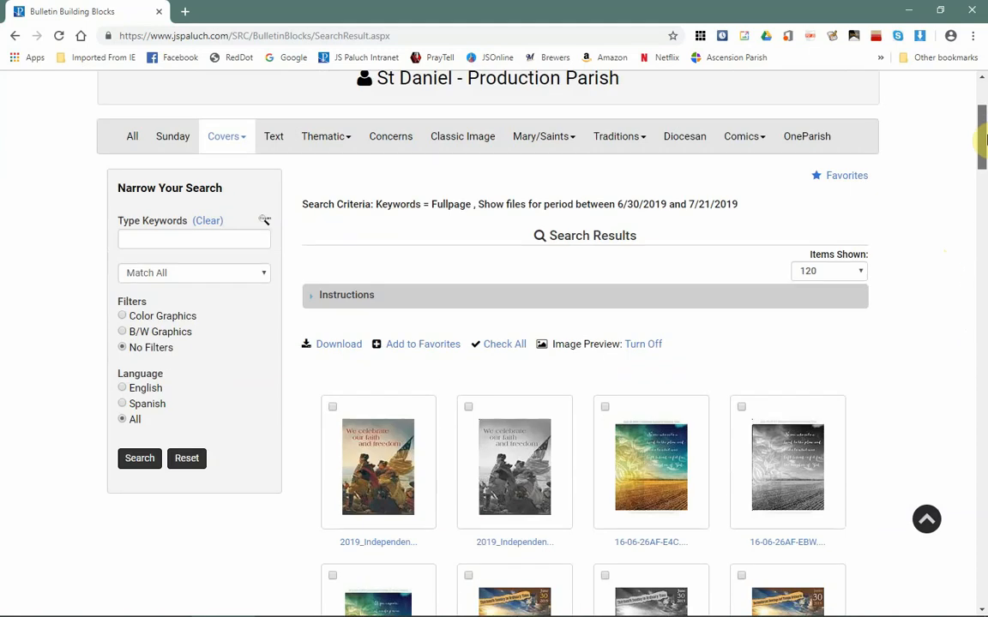
left_click(246, 144)
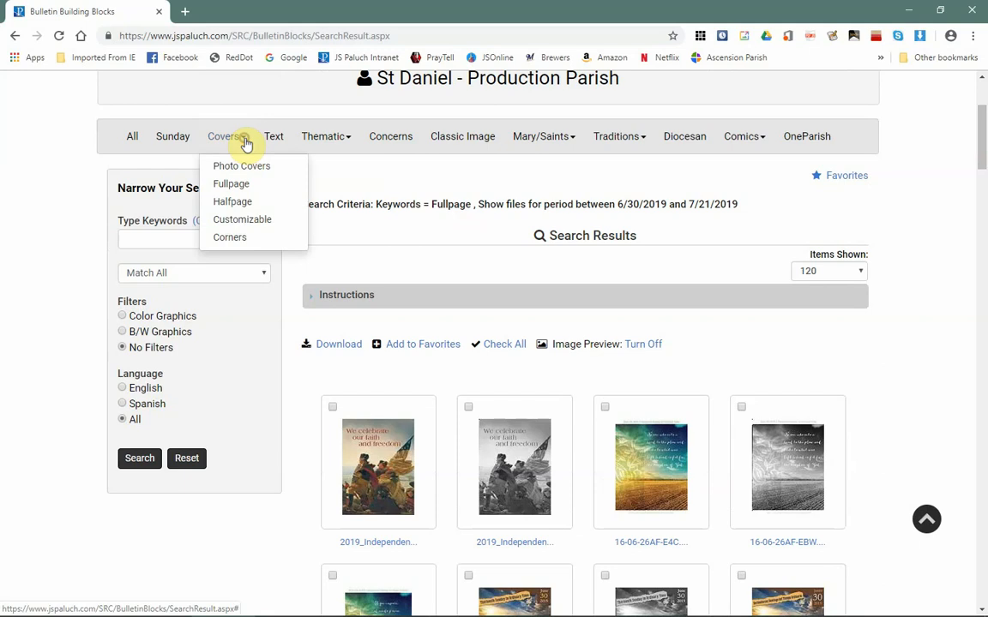
left_click(230, 202)
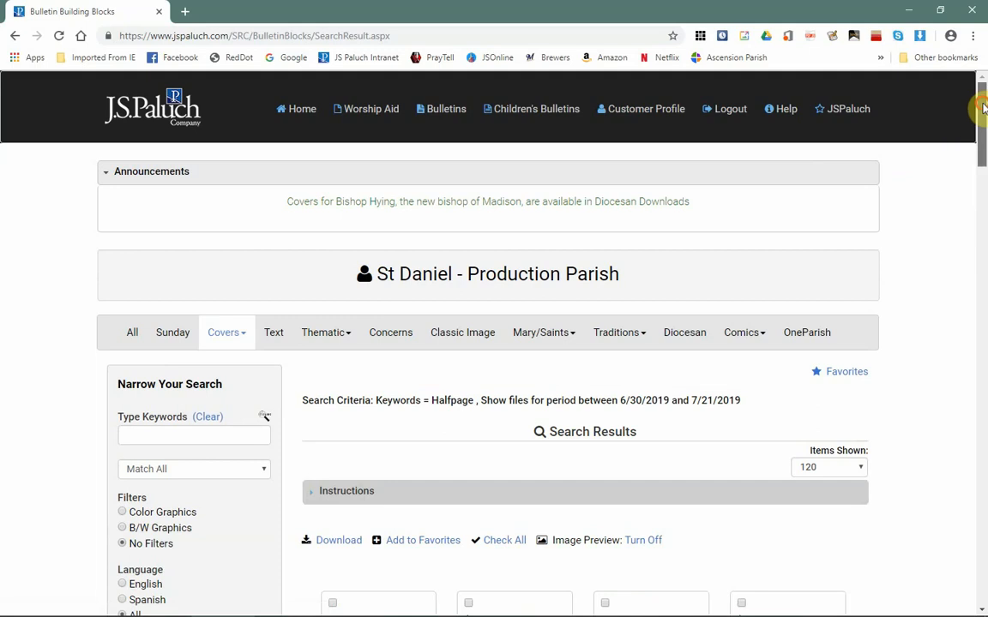
left_click_drag(984, 107, 986, 171)
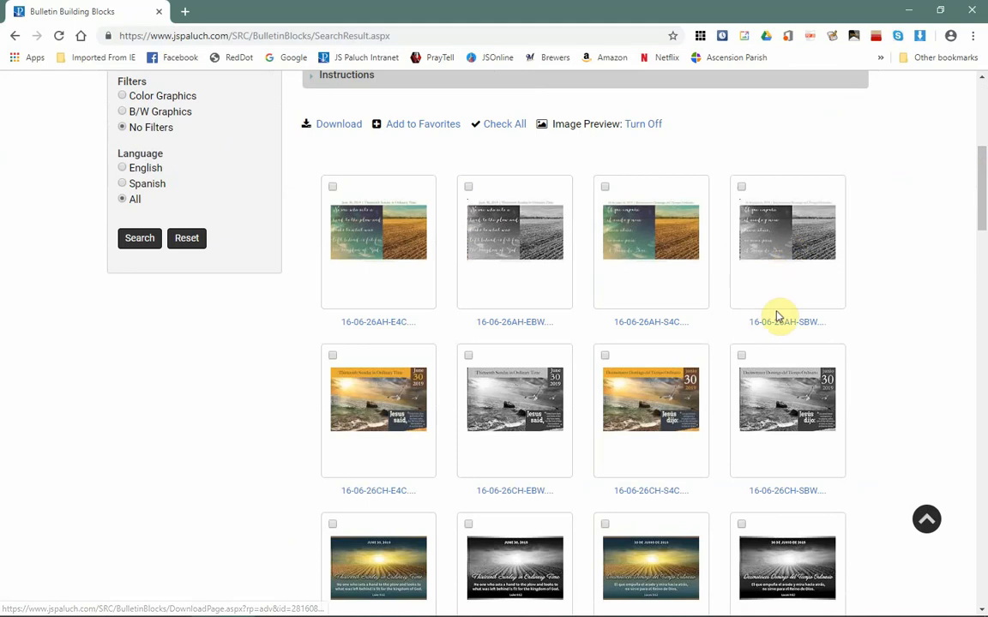
mouse_move(756, 305)
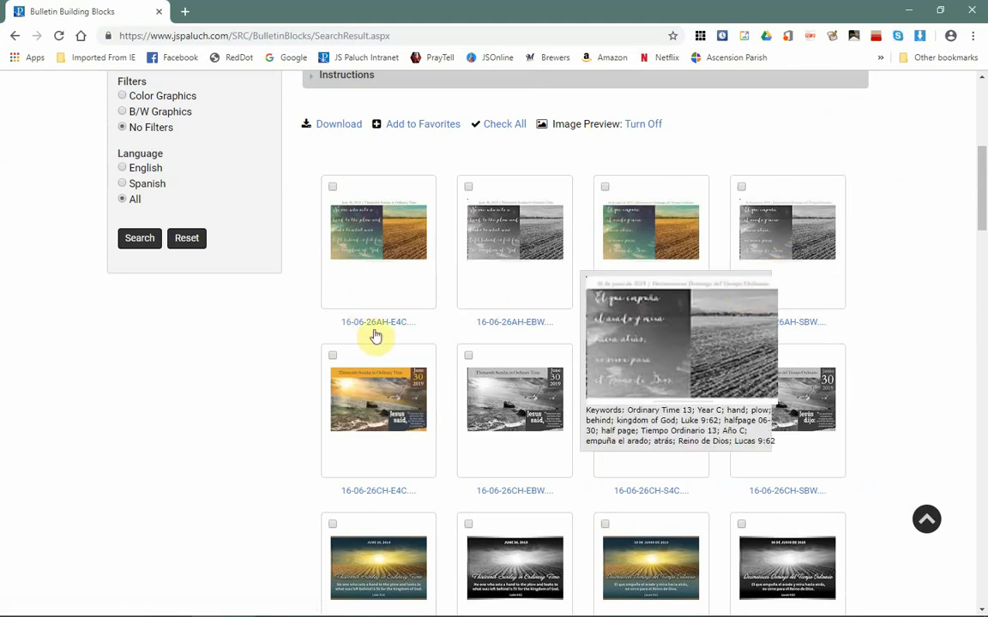
- List the Customizable covers and review them from the June 30 through the July 21, 2019 designs
left_click_drag(981, 176, 981, 137)
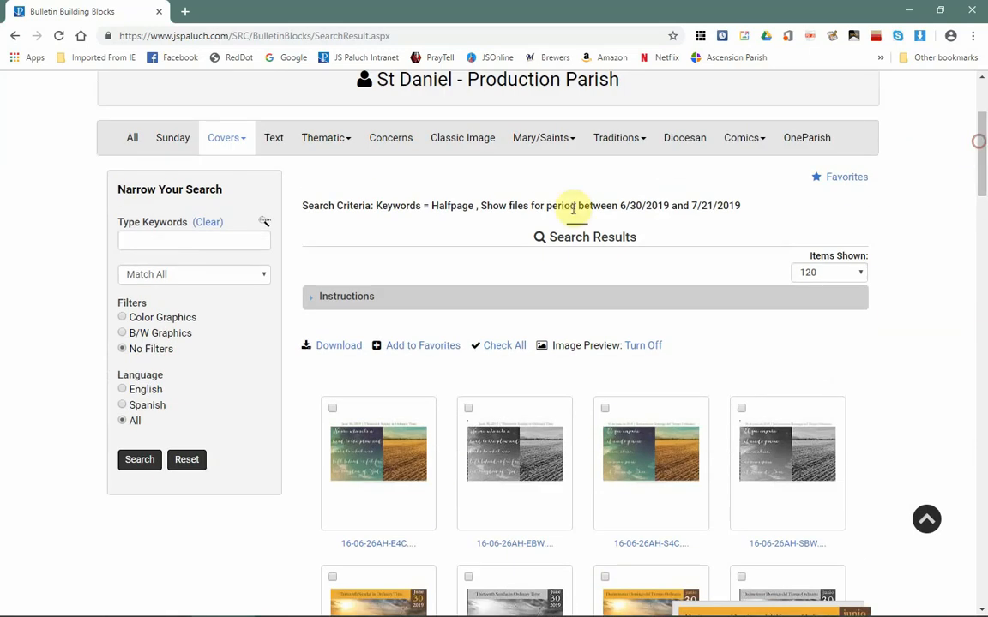
left_click(242, 145)
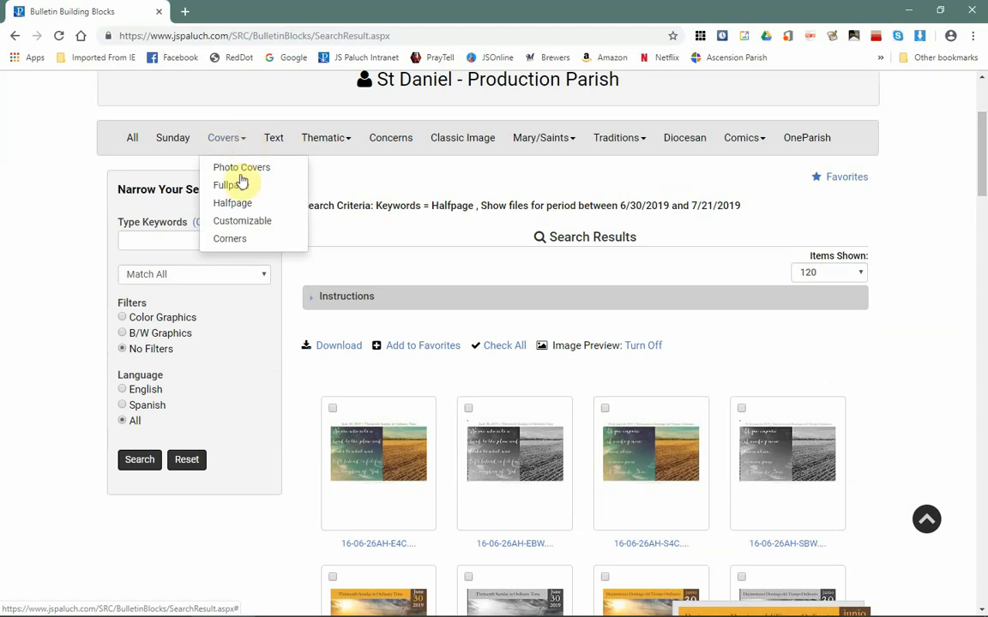
left_click(240, 223)
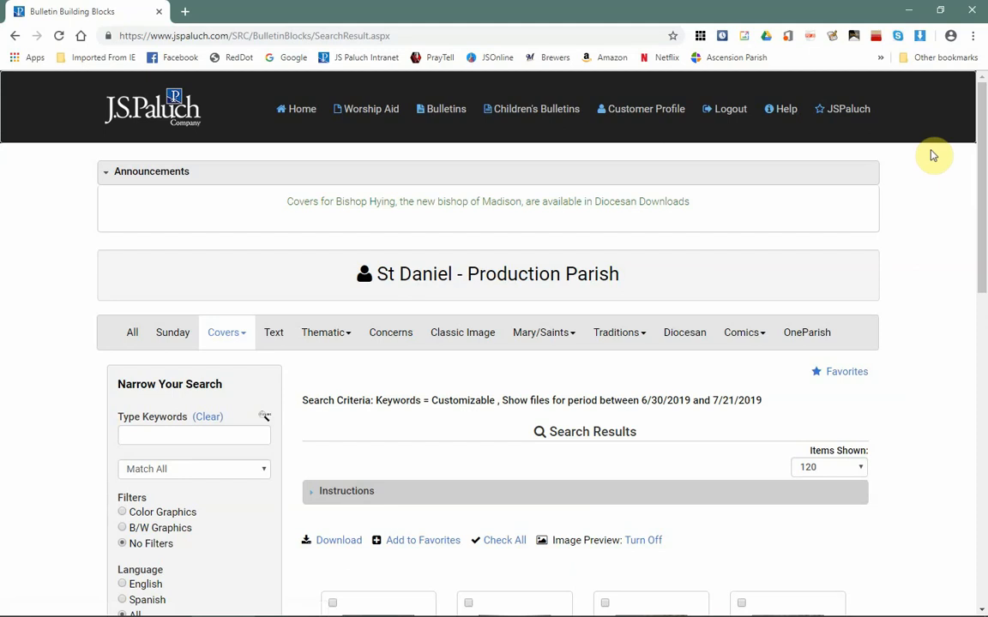
left_click_drag(983, 121, 969, 292)
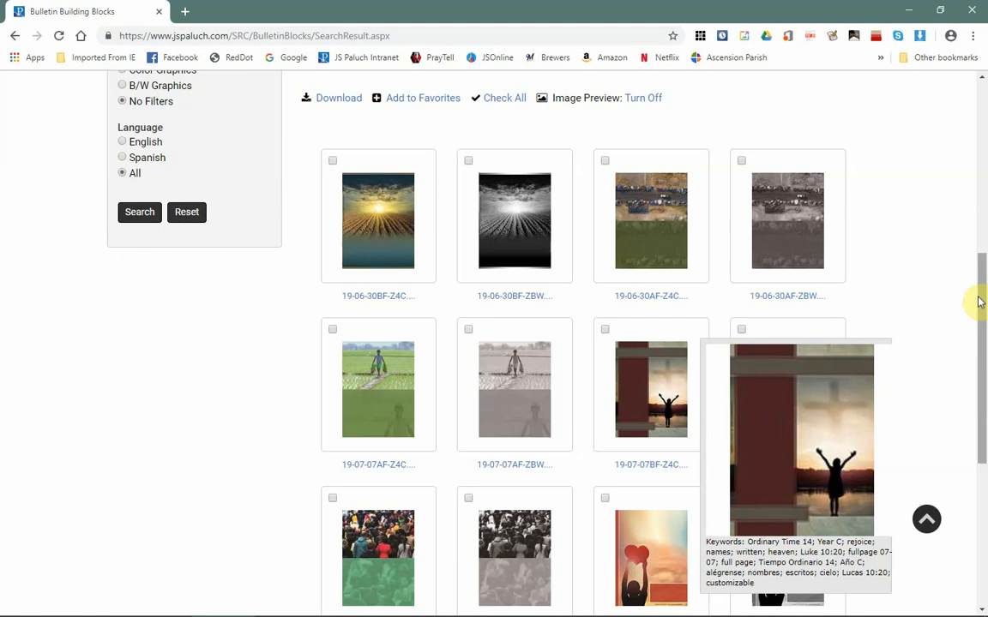
left_click_drag(979, 316, 979, 370)
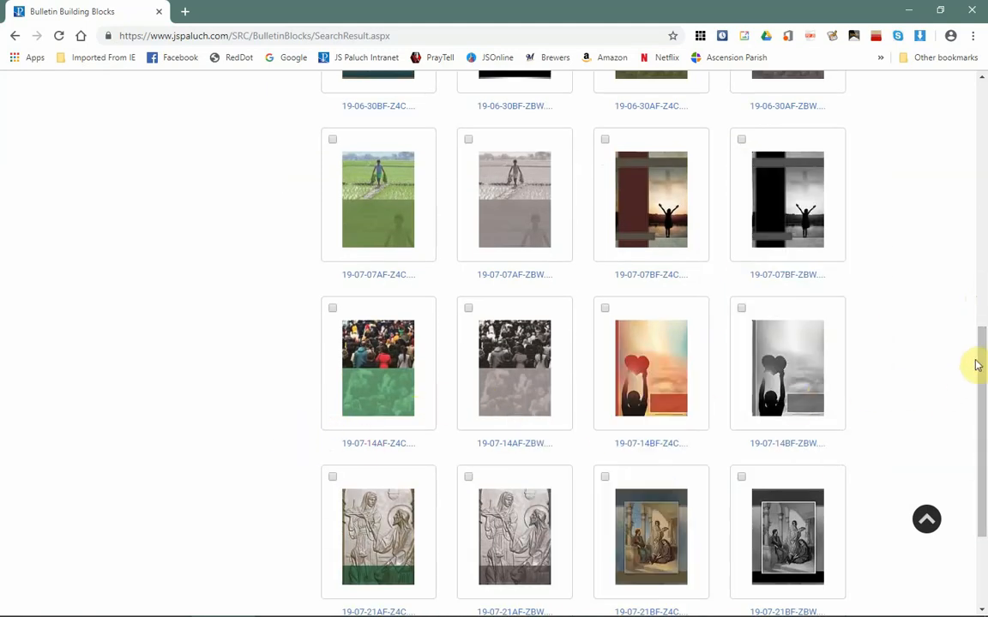
left_click_drag(978, 365, 979, 376)
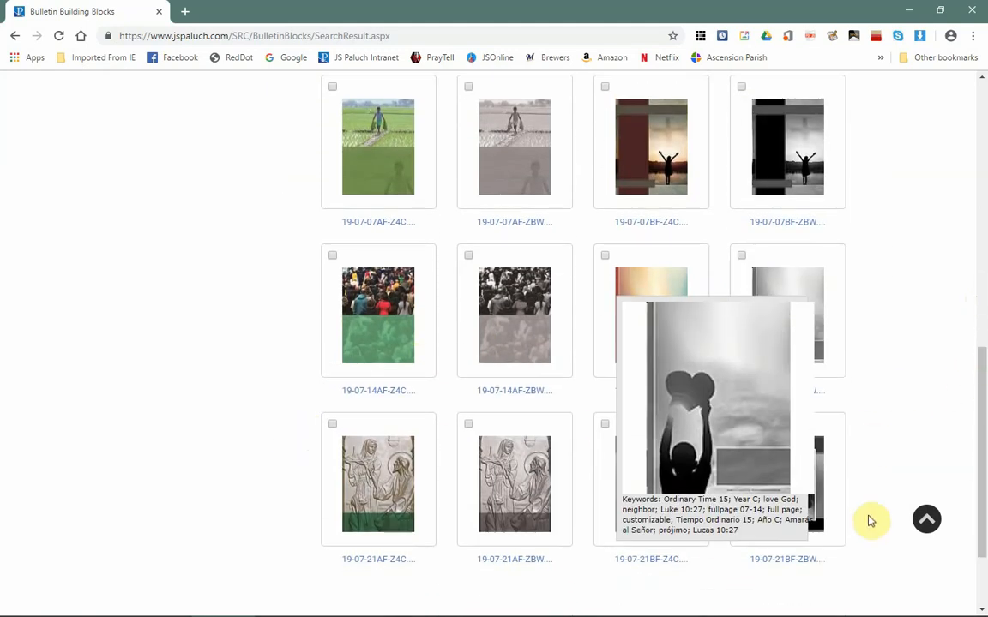
- List the Corners covers and look over the June 30, 2019 corner designs in English and Spanish
left_click_drag(981, 499, 976, 304)
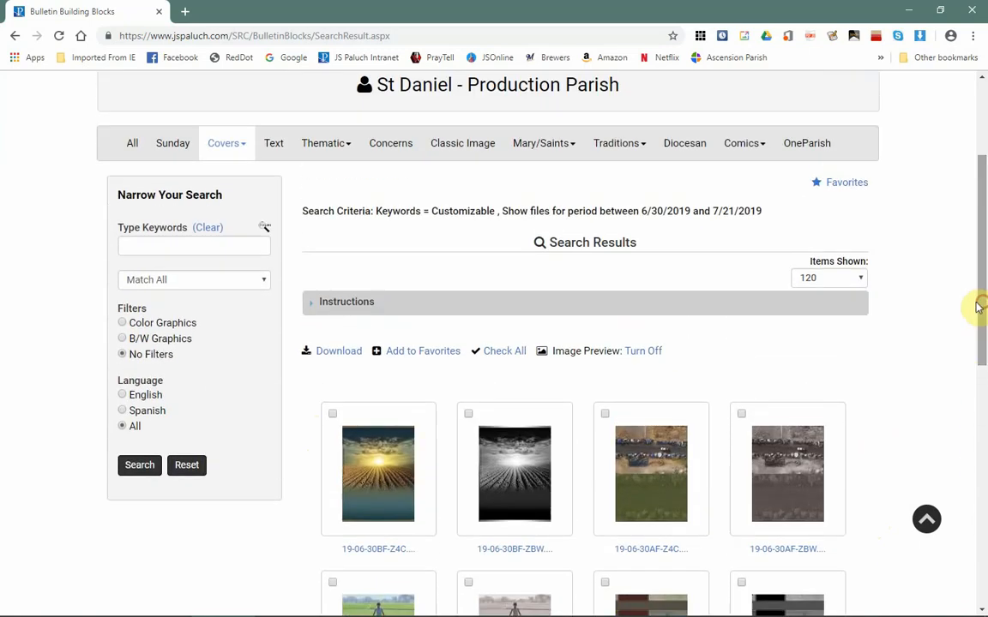
left_click(236, 148)
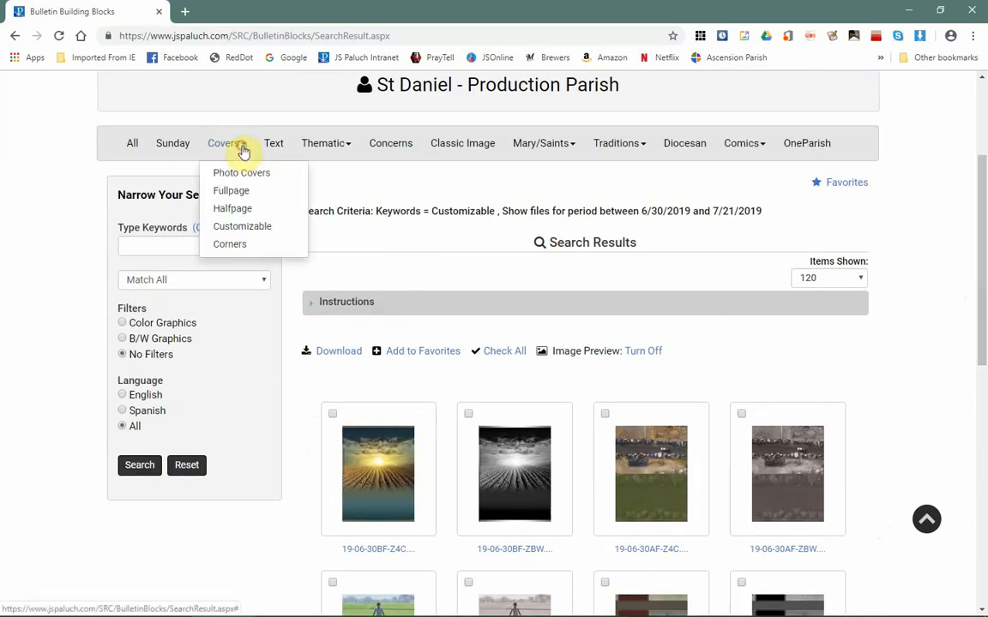
left_click(230, 245)
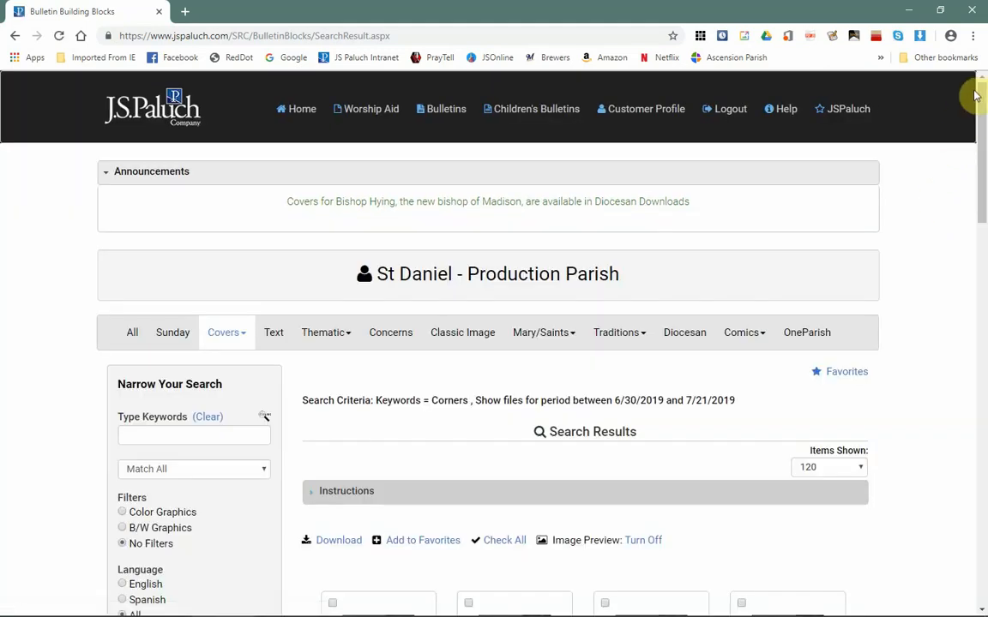
left_click_drag(980, 100, 985, 167)
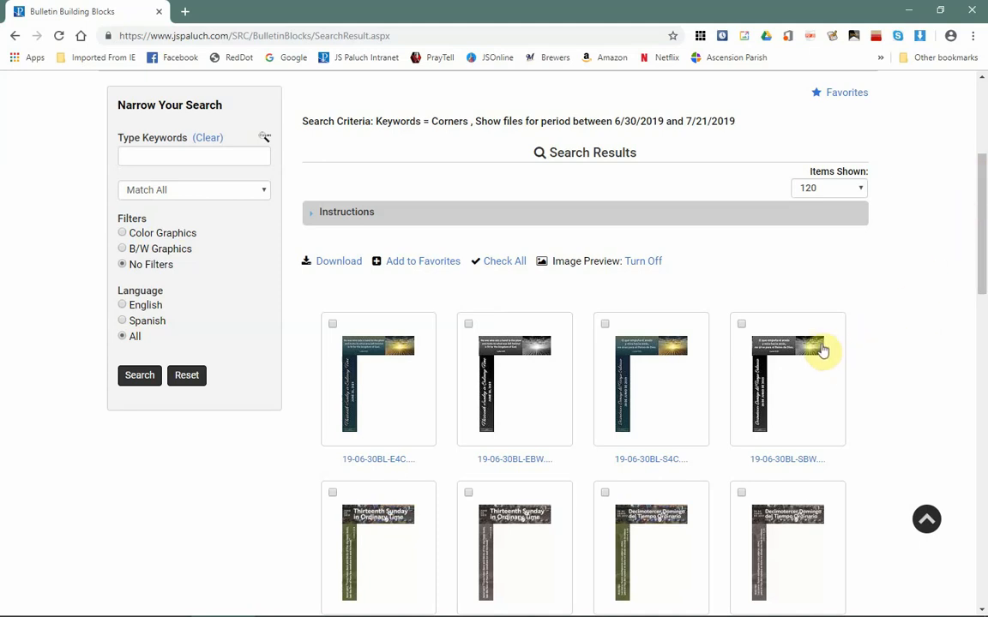
- Compare the first row of corner covers for the Thirteenth Sunday, and list the Text files
mouse_move(761, 402)
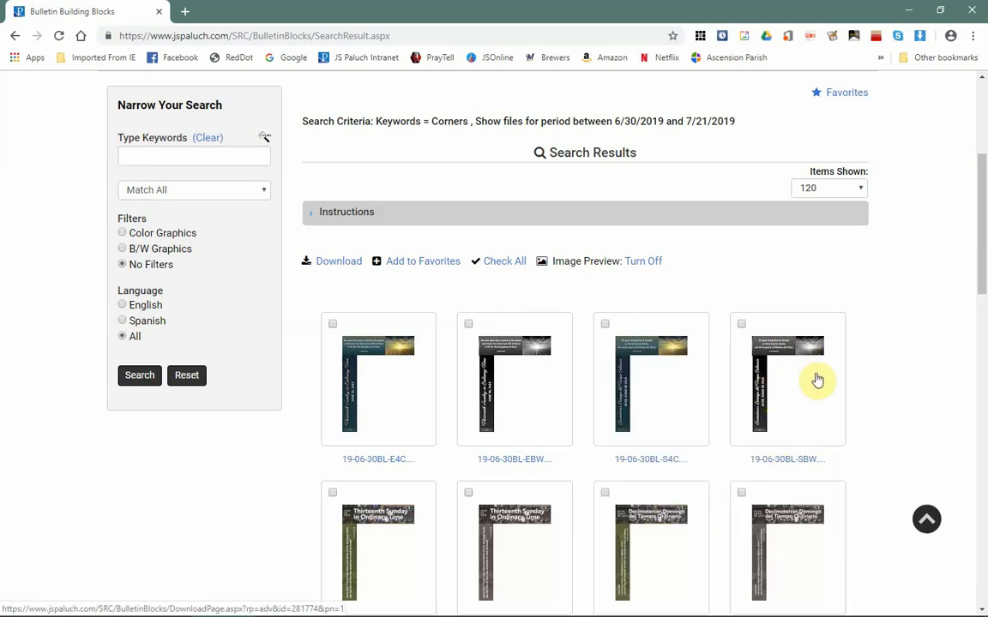
mouse_move(821, 406)
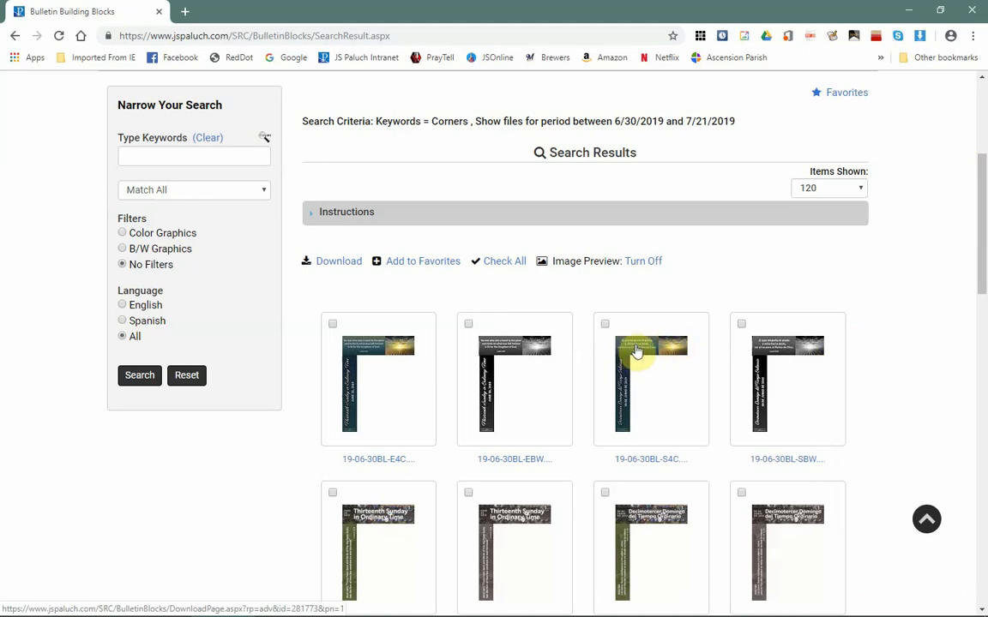
mouse_move(763, 422)
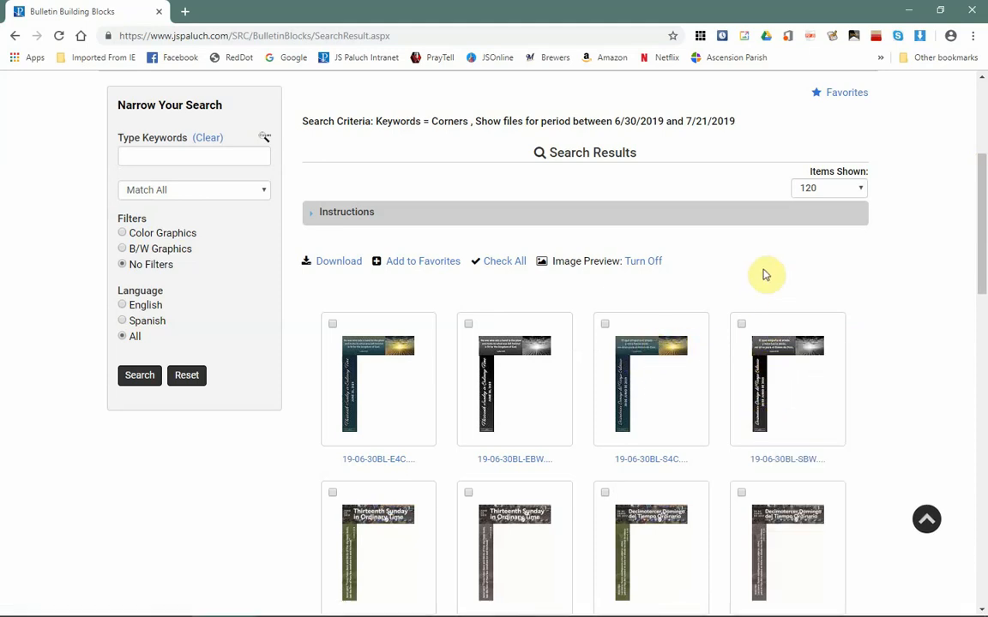
left_click_drag(984, 259, 983, 218)
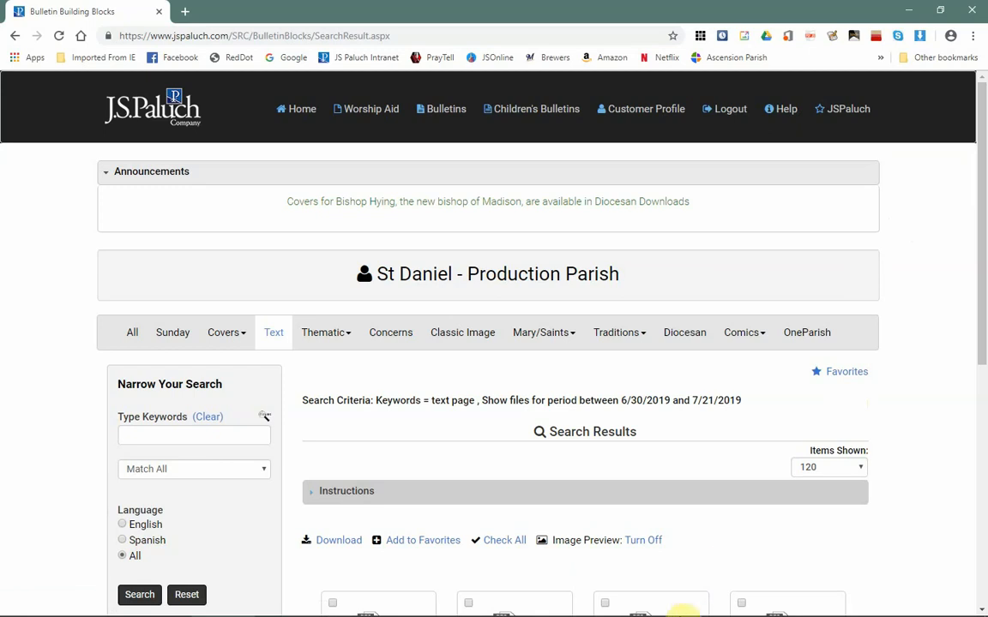
- Switch to the Bulletin Building Blocks PDF in Acrobat Reader and view the English June 30, 2019 text page on page 197
left_click(588, 608)
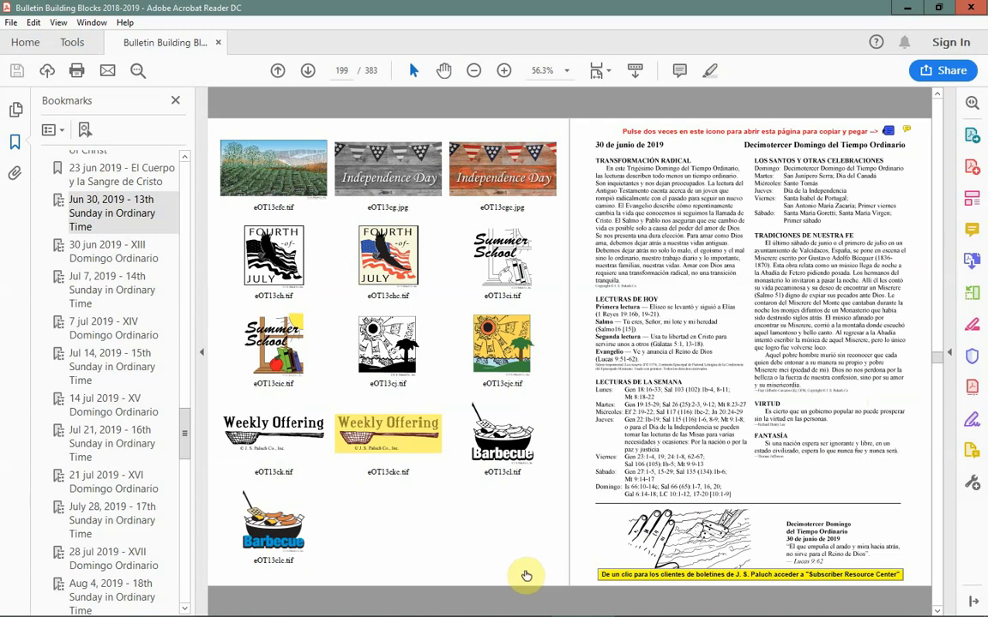
scroll(527, 575, "up", 3)
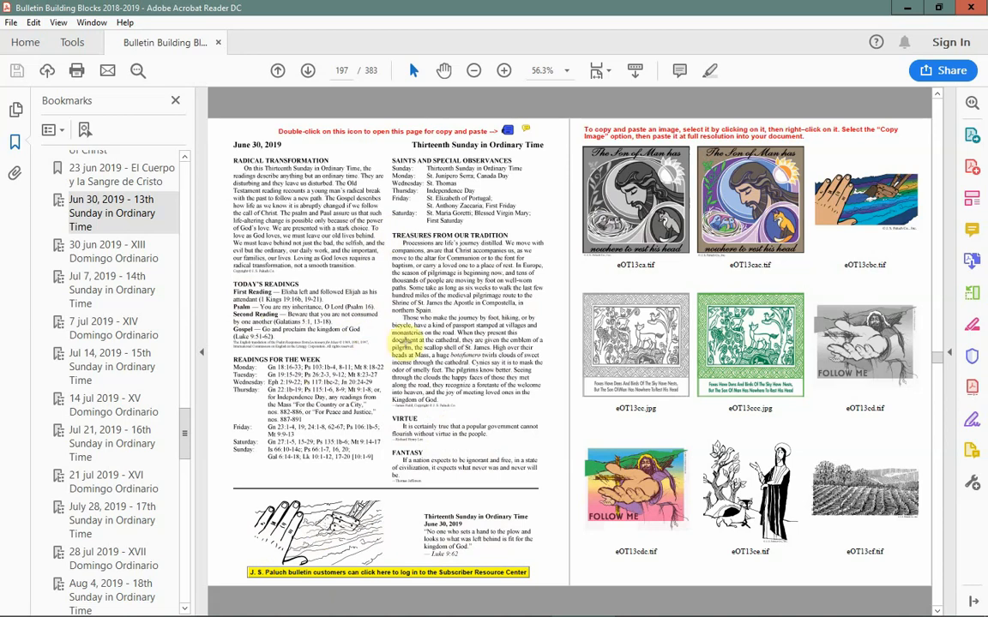
mouse_move(542, 607)
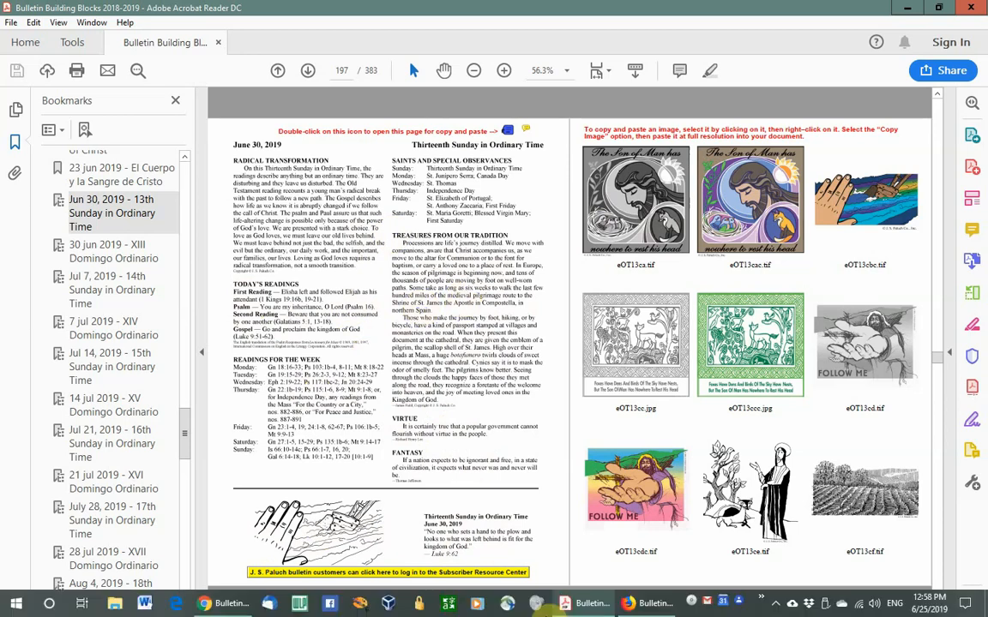
- Switch back to Chrome and preview the English text file e19-06-30.rtf through to its closing Scripture quote
left_click(212, 544)
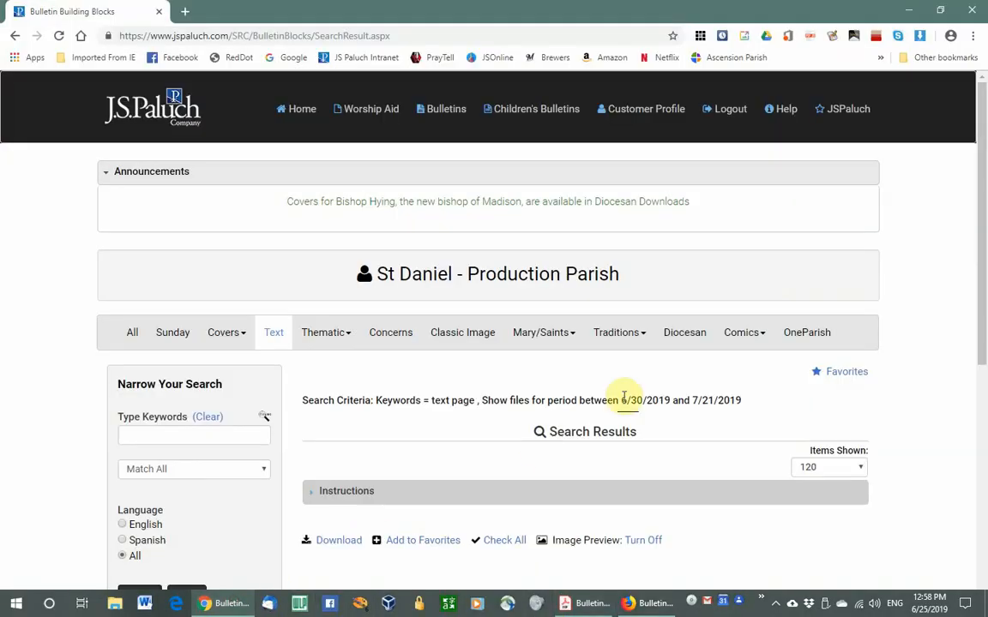
scroll(661, 357, "down", 5)
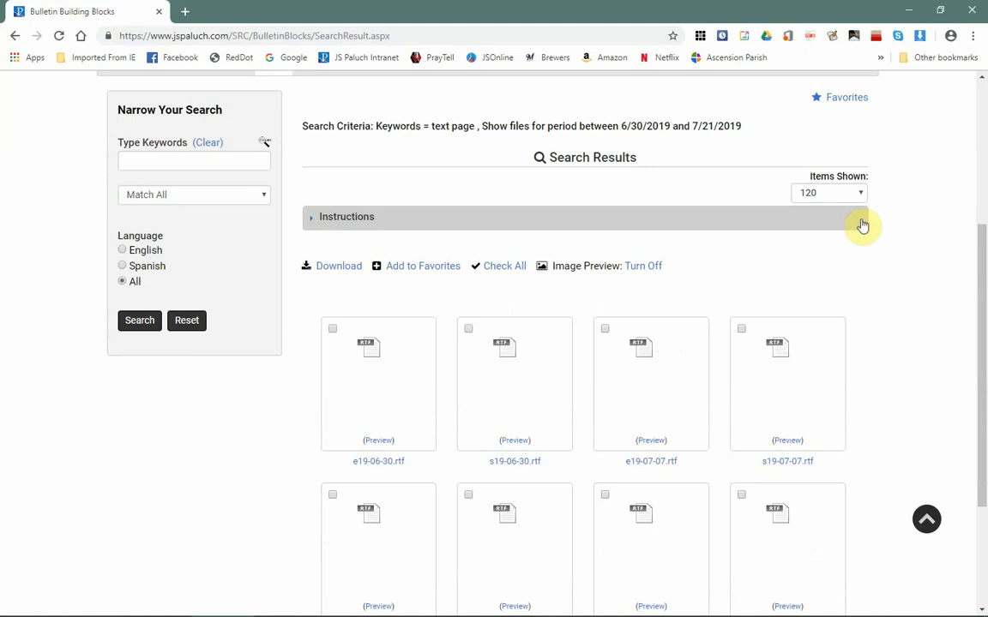
scroll(877, 221, "down", 2)
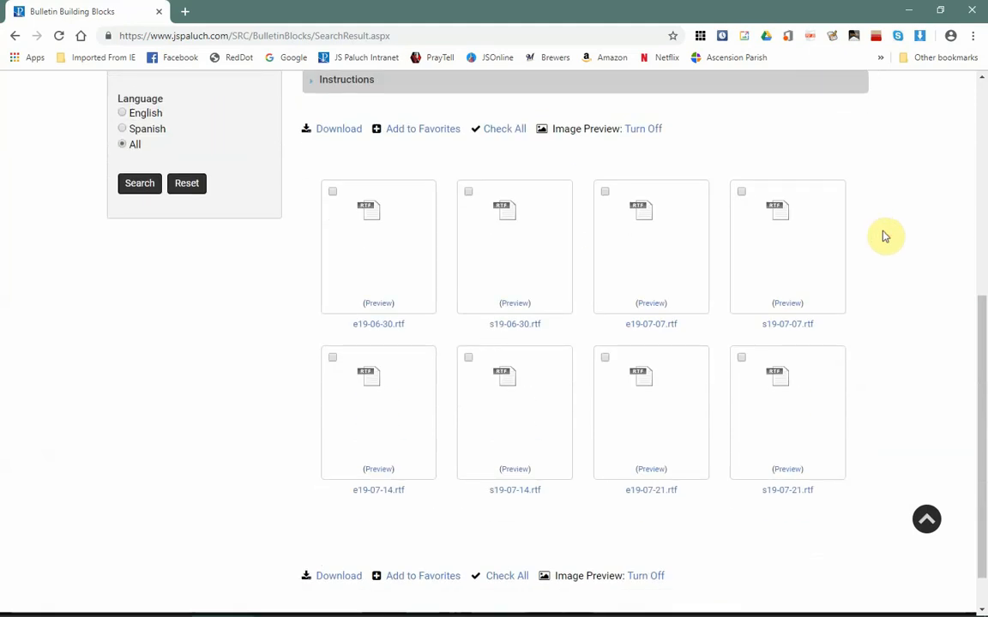
scroll(885, 237, "up", 1)
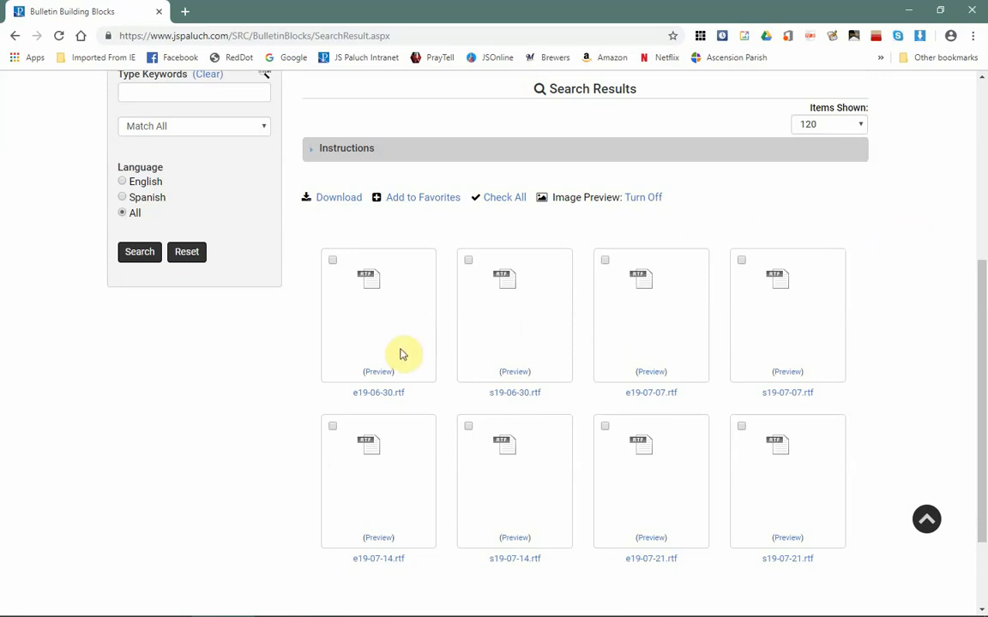
left_click(378, 372)
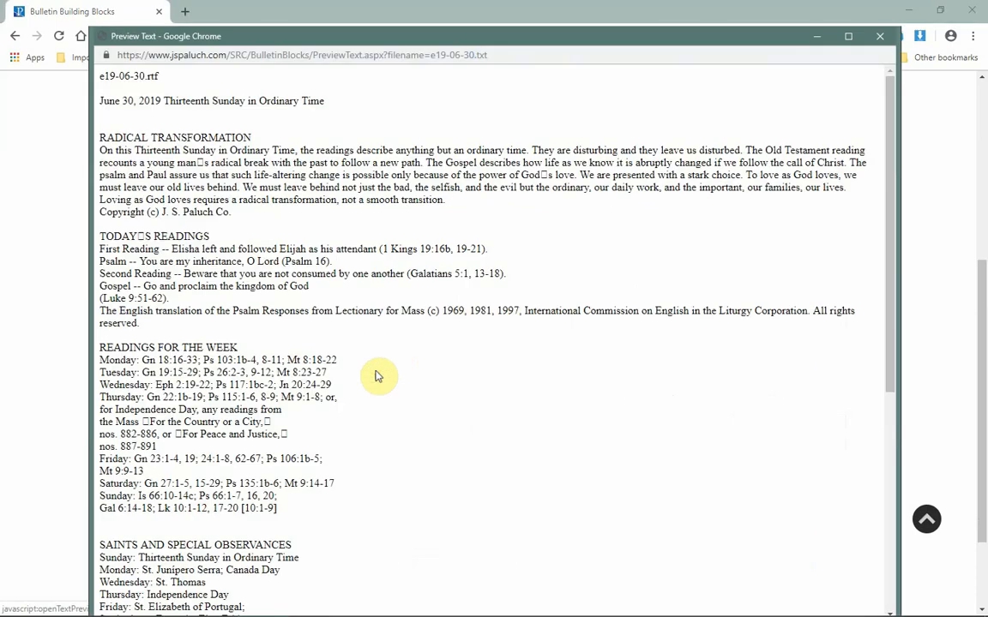
scroll(504, 309, "down", 4)
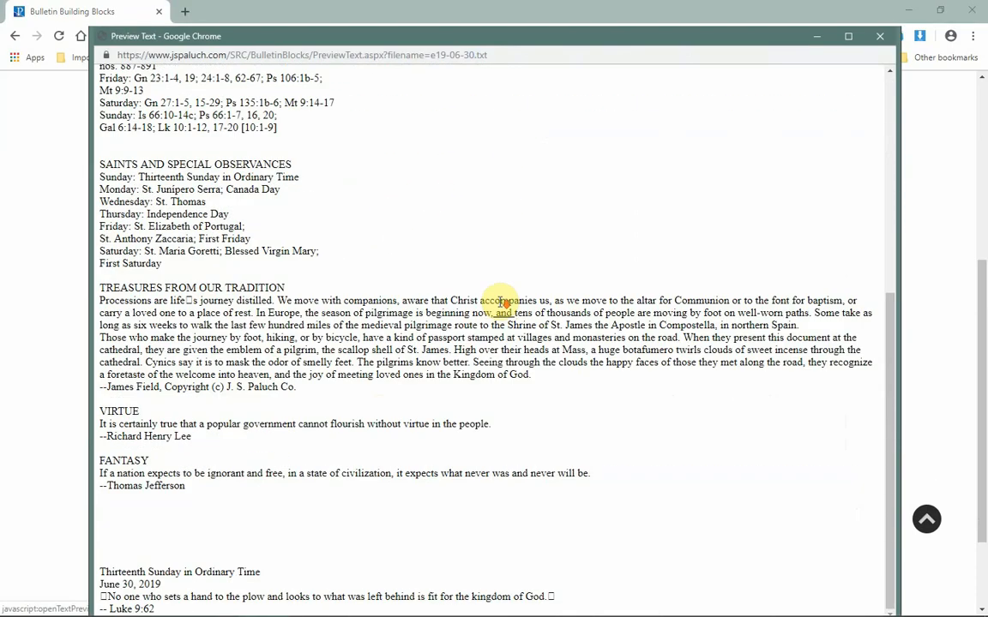
left_click(883, 38)
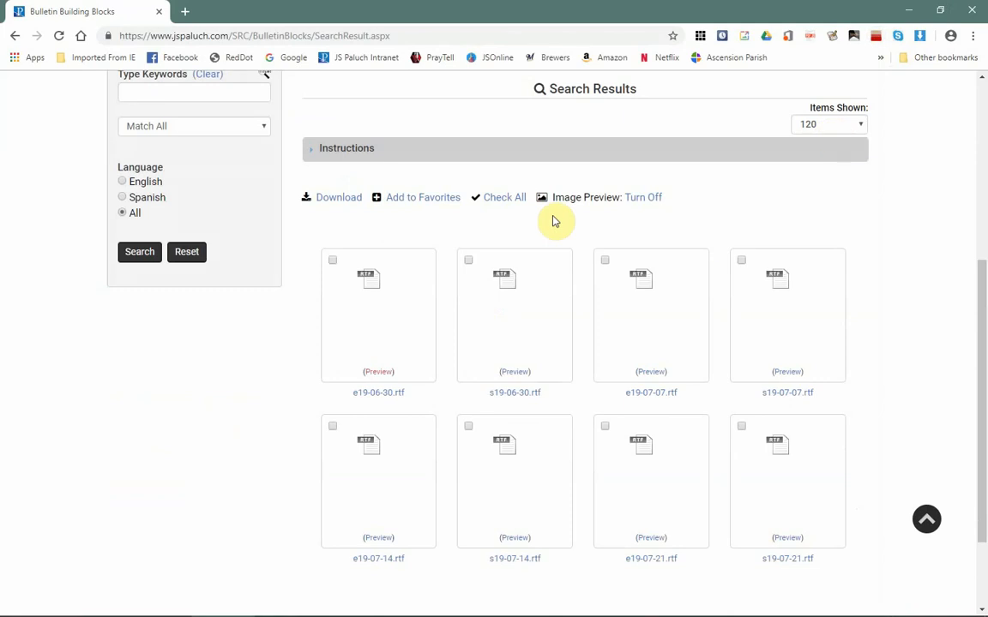
- List the Thematic Resources and bring the June 30, 2019 files into view
scroll(553, 221, "up", 2)
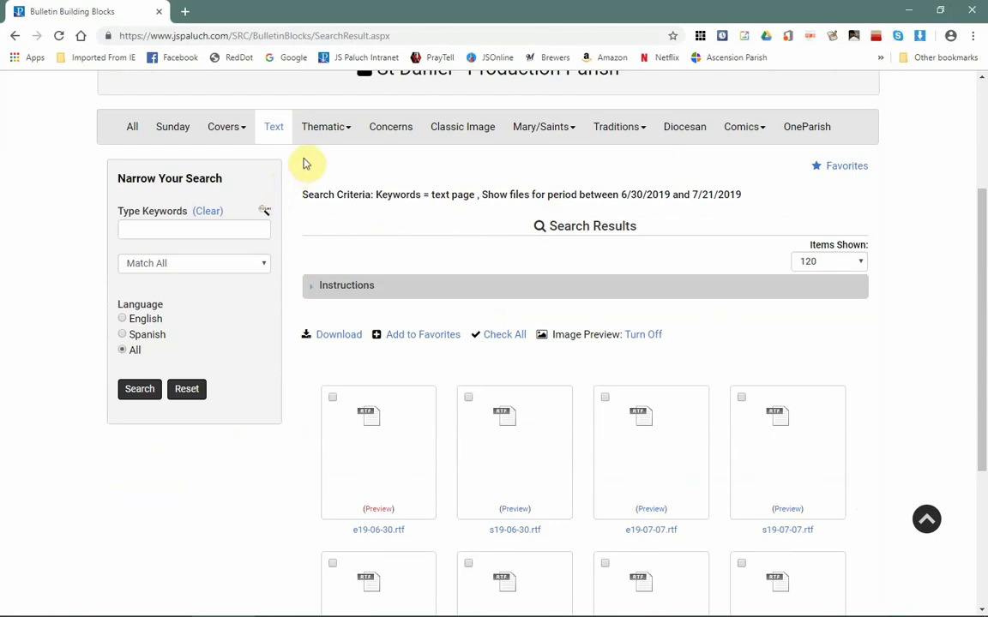
left_click(325, 132)
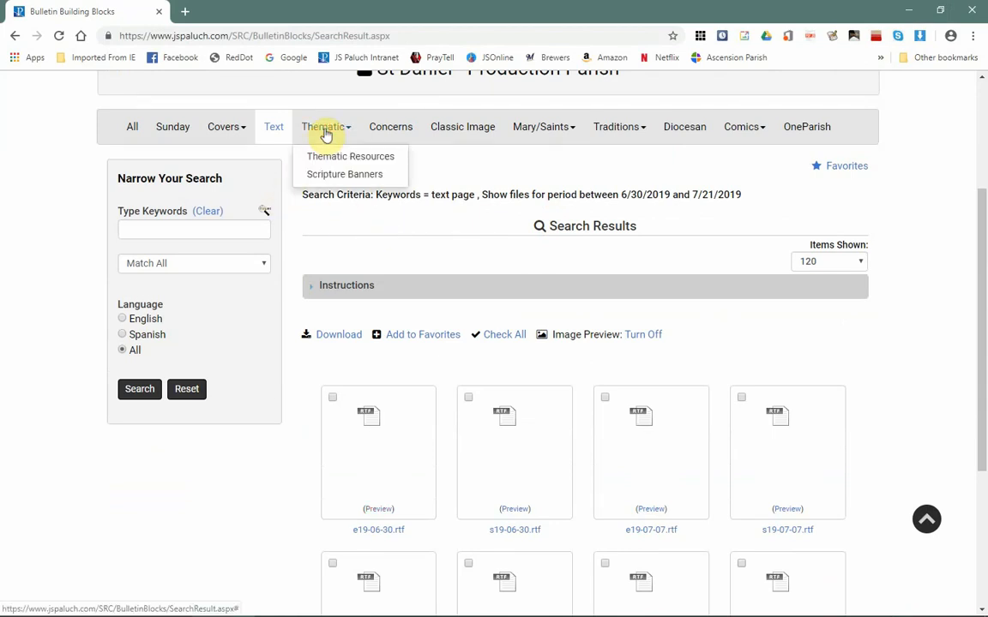
left_click(336, 156)
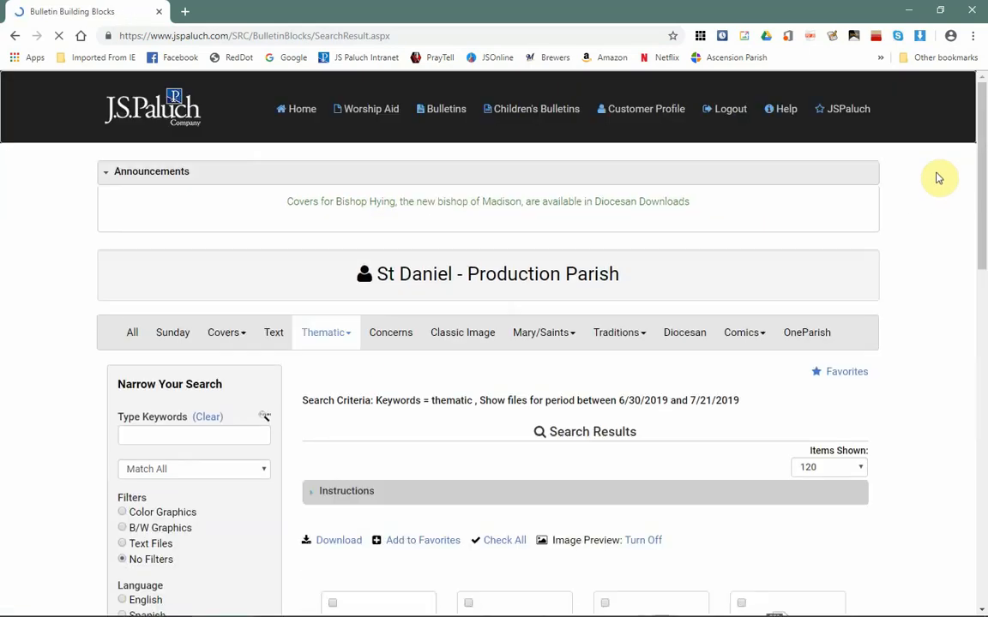
scroll(938, 178, "down", 4)
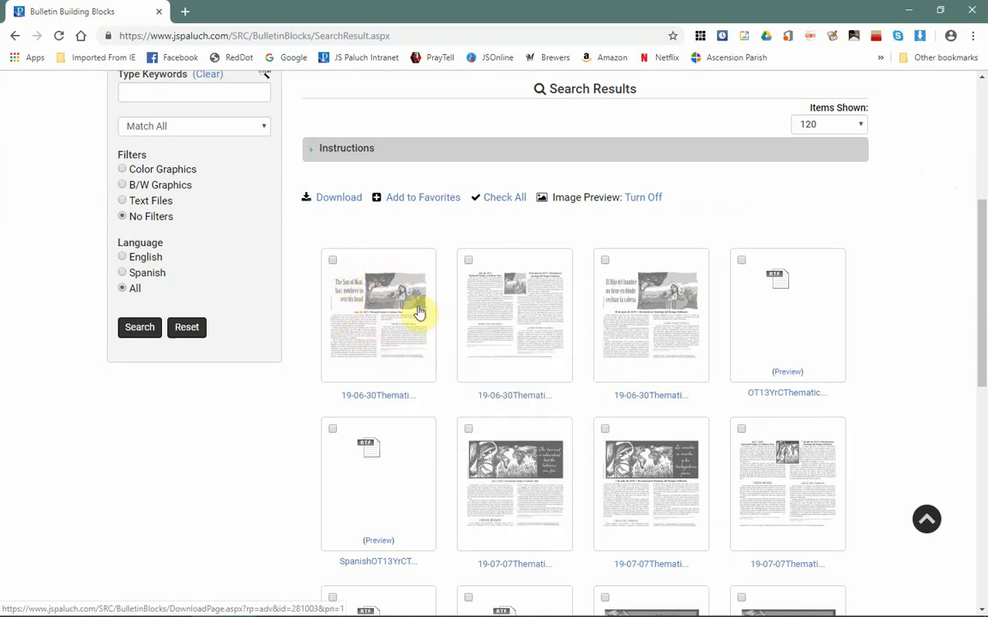
- Preview the formatted June 30, 2019 thematic pages in English, bilingual and Spanish versions, and read the OT13YrCThematic.rtf text
mouse_move(401, 290)
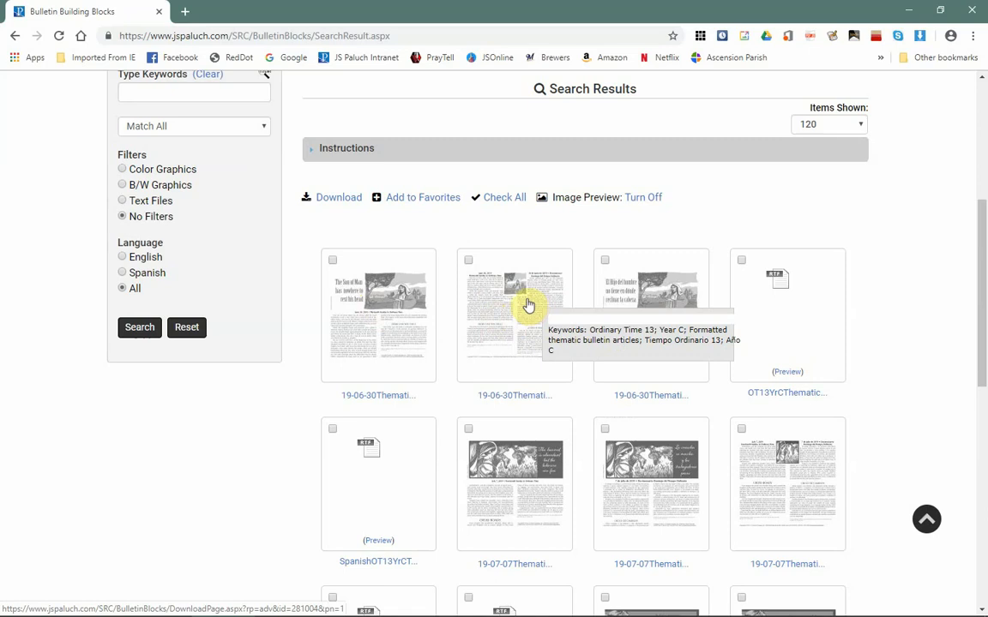
mouse_move(518, 293)
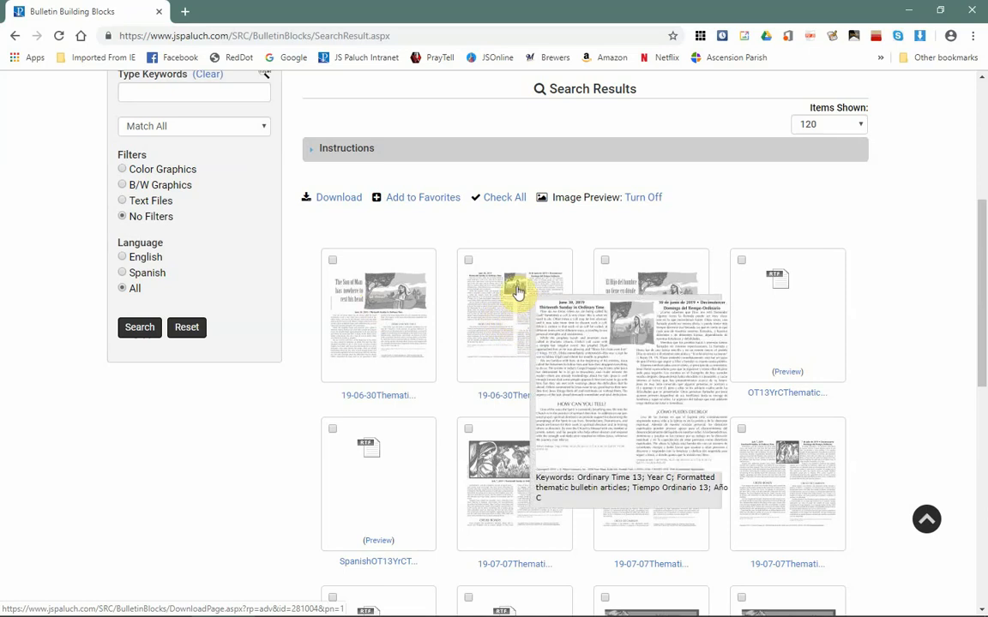
mouse_move(796, 380)
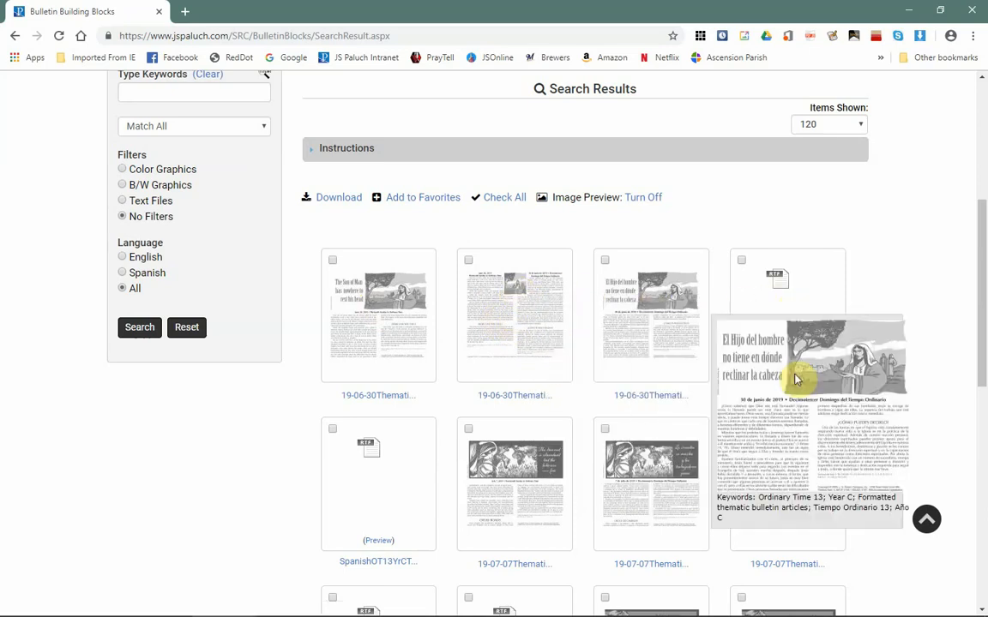
mouse_move(393, 347)
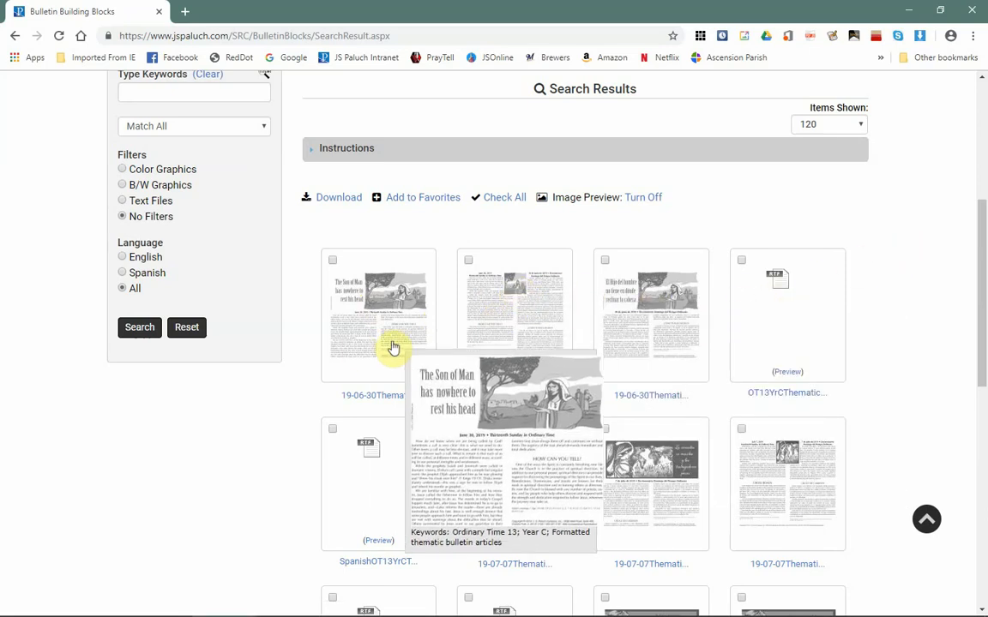
left_click(800, 373)
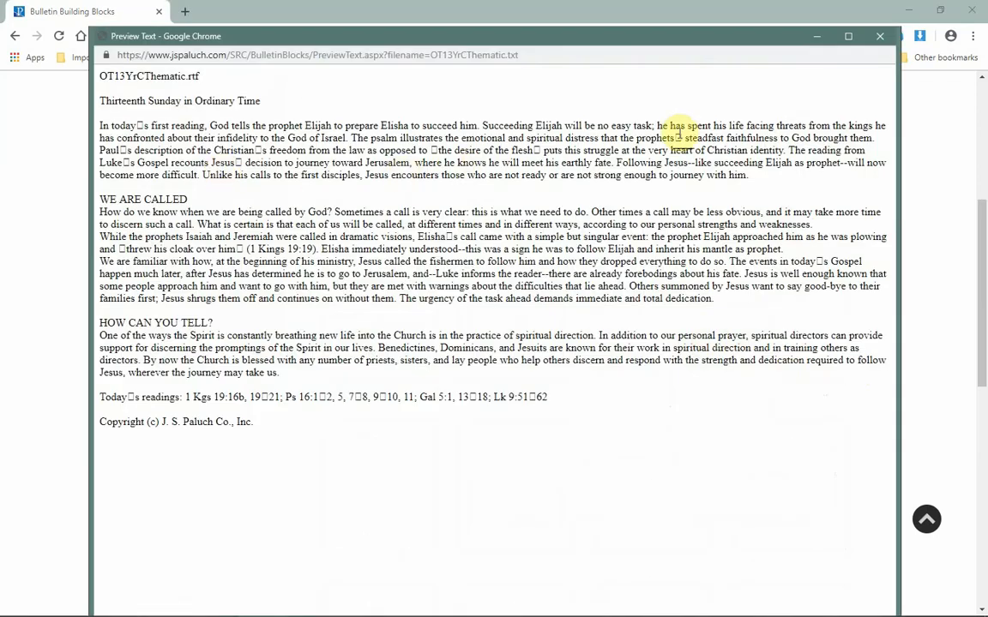
left_click(881, 38)
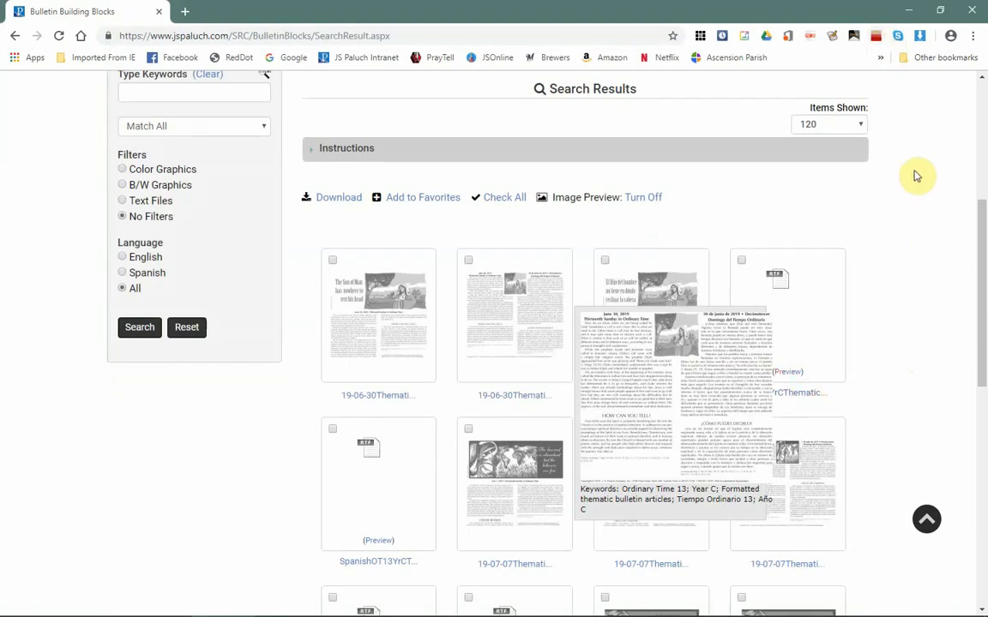
- List the Concerns resources and look over the Cyclone Idai ads in English and Spanish
left_click_drag(977, 212, 978, 163)
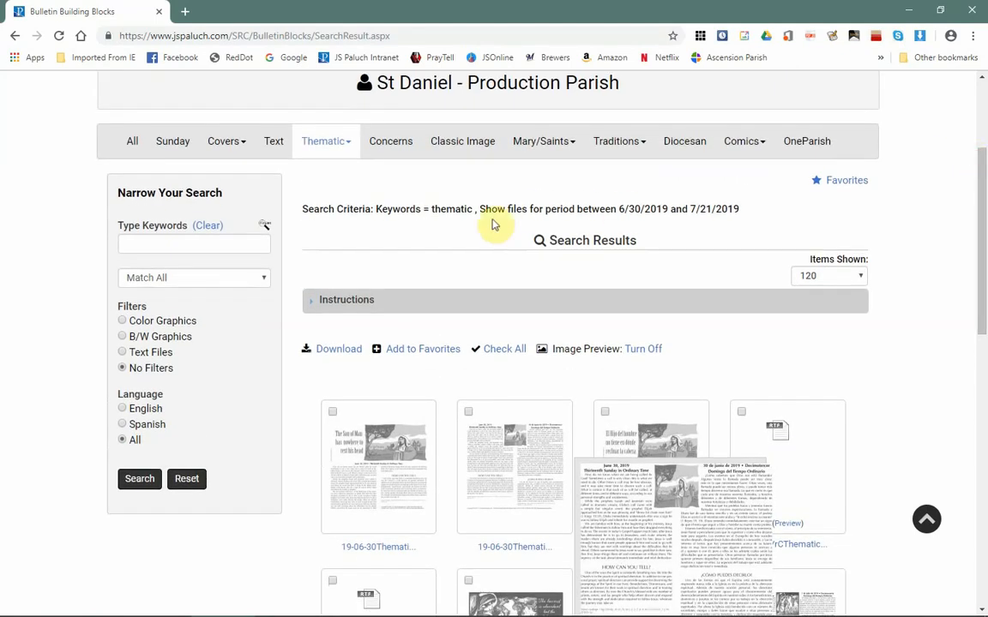
left_click(391, 146)
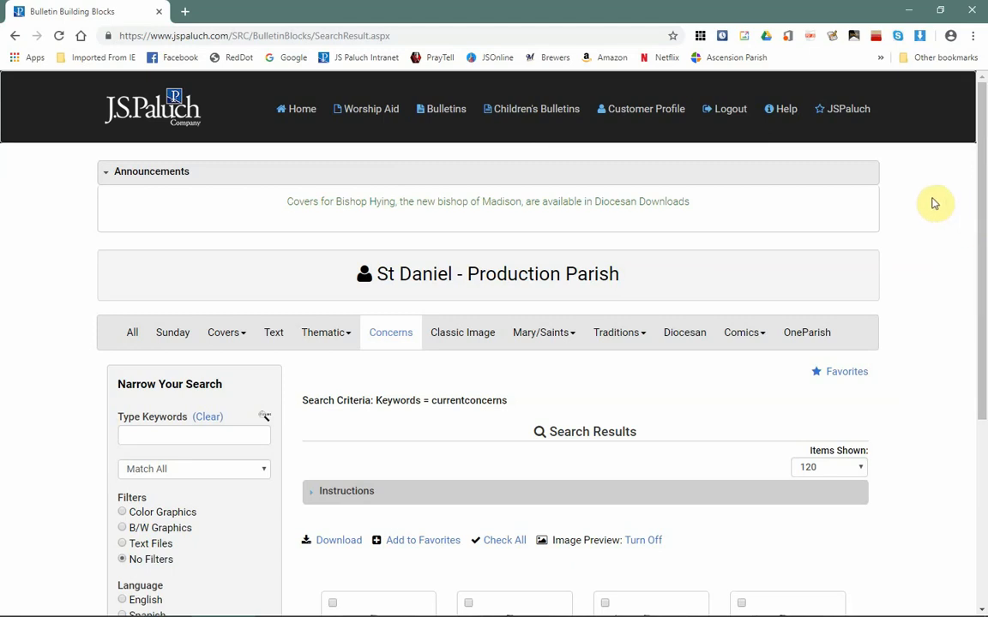
scroll(933, 204, "down", 2)
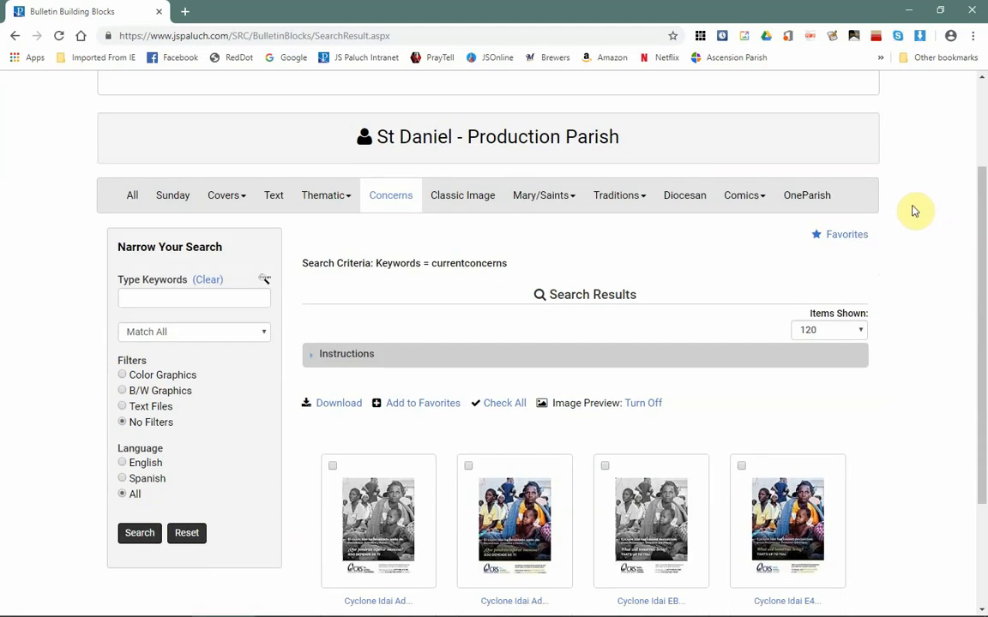
scroll(914, 211, "down", 2)
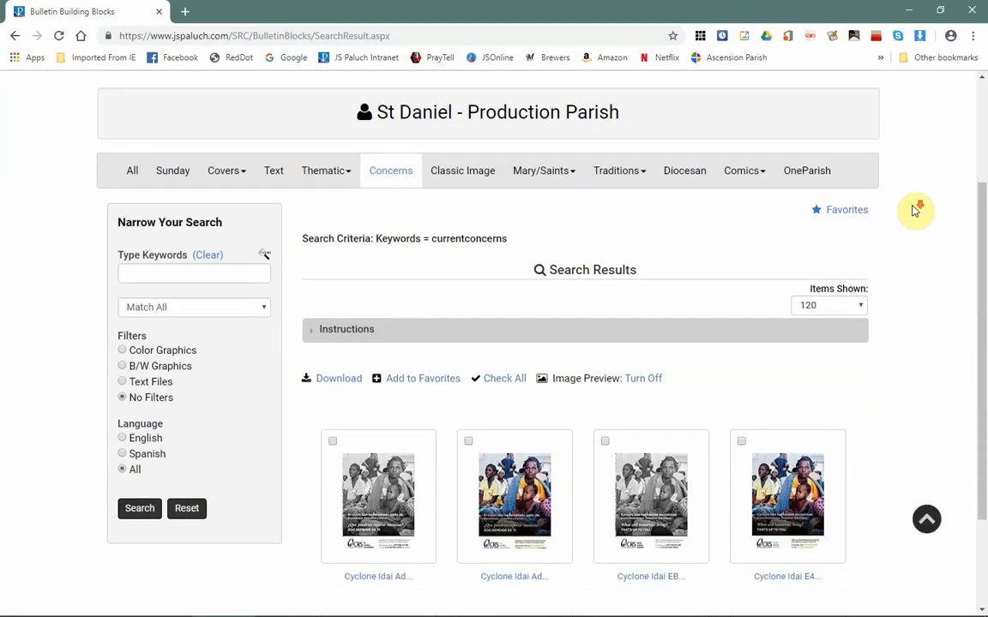
scroll(914, 211, "up", 1)
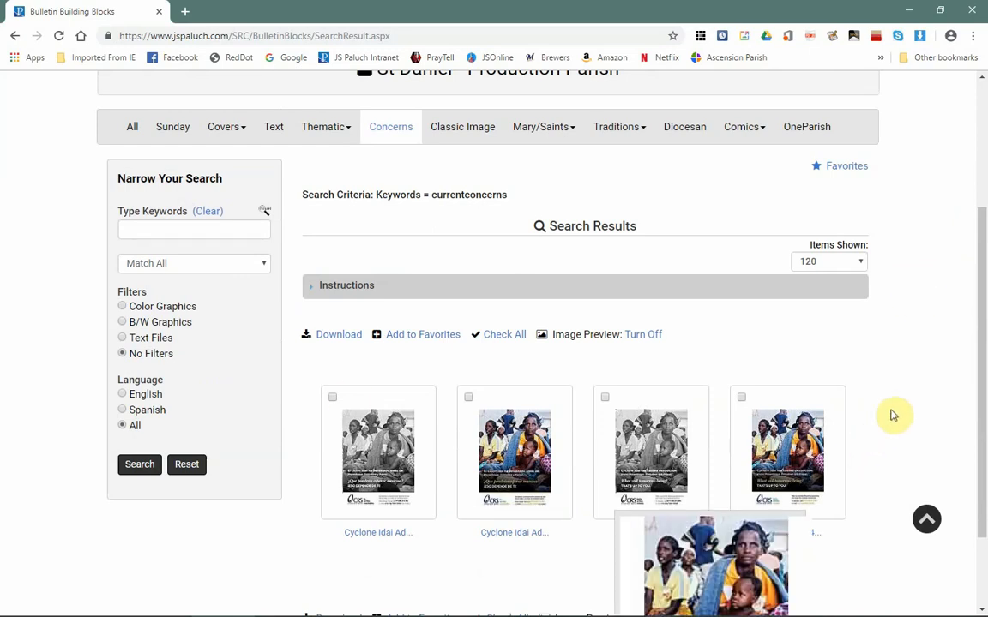
left_click(982, 375)
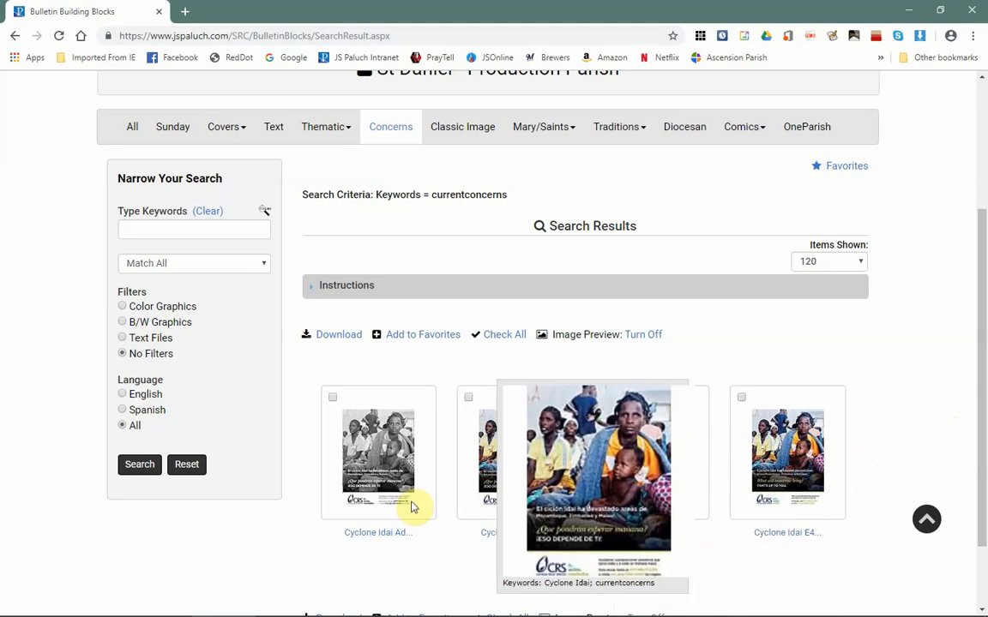
- View the download page of the Spanish black-and-white Cyclone Idai Ad SBW.jpg, and return to the Concerns list
left_click(375, 497)
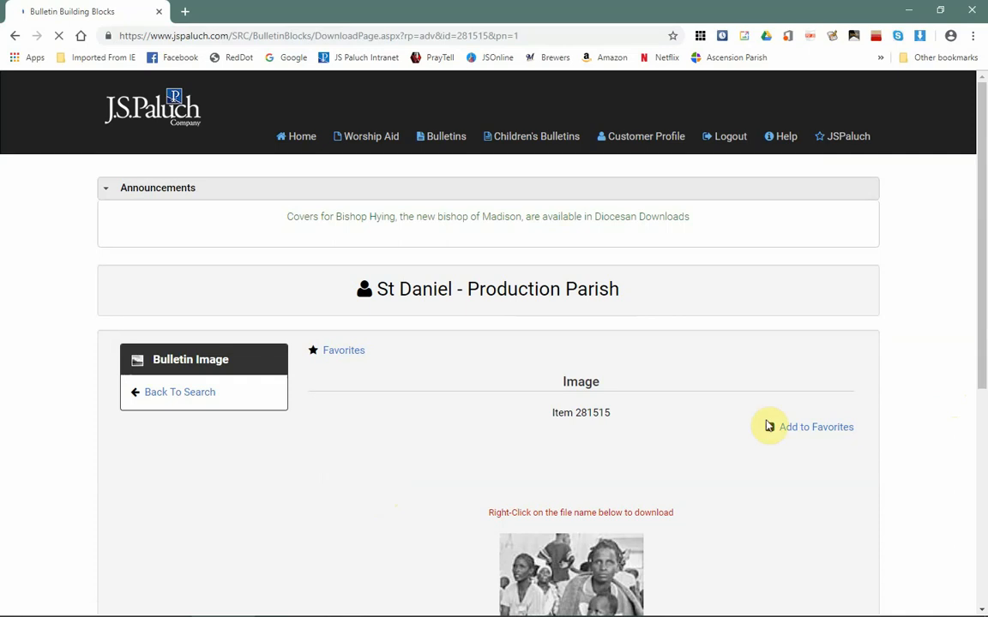
scroll(851, 381, "down", 2)
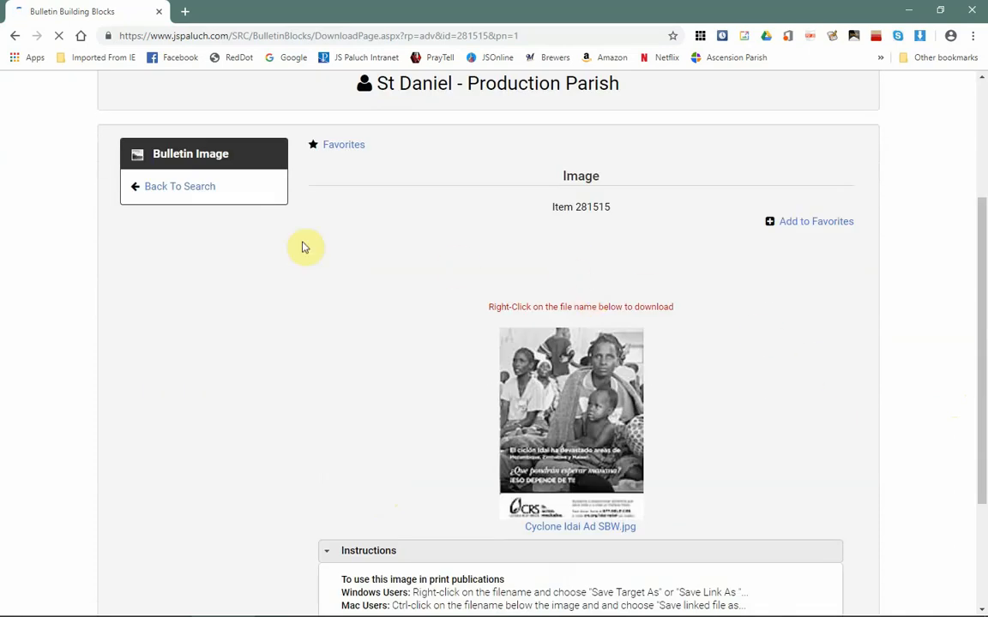
left_click(15, 36)
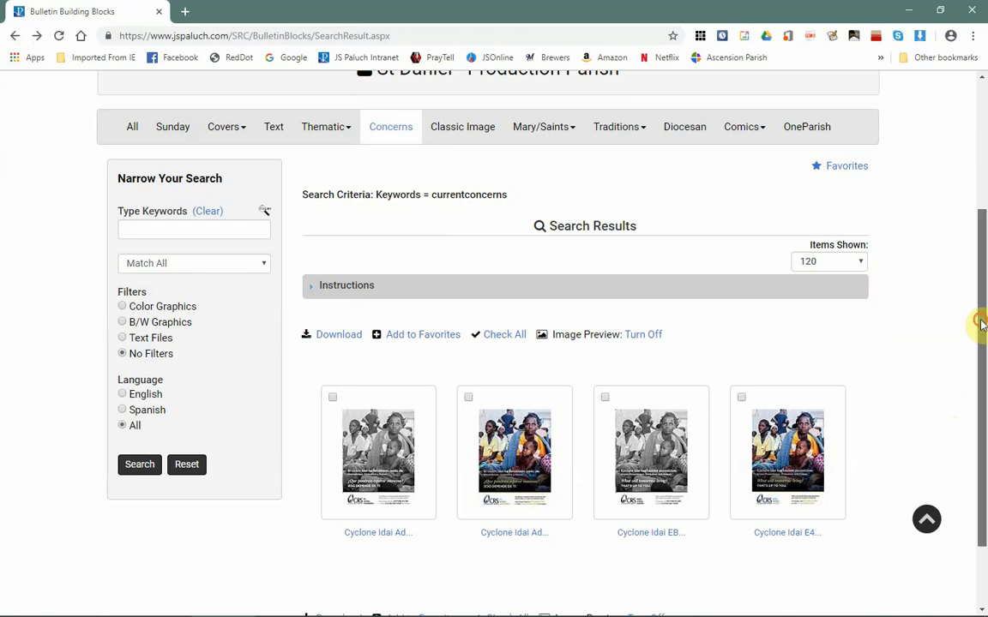
left_click_drag(981, 324, 980, 310)
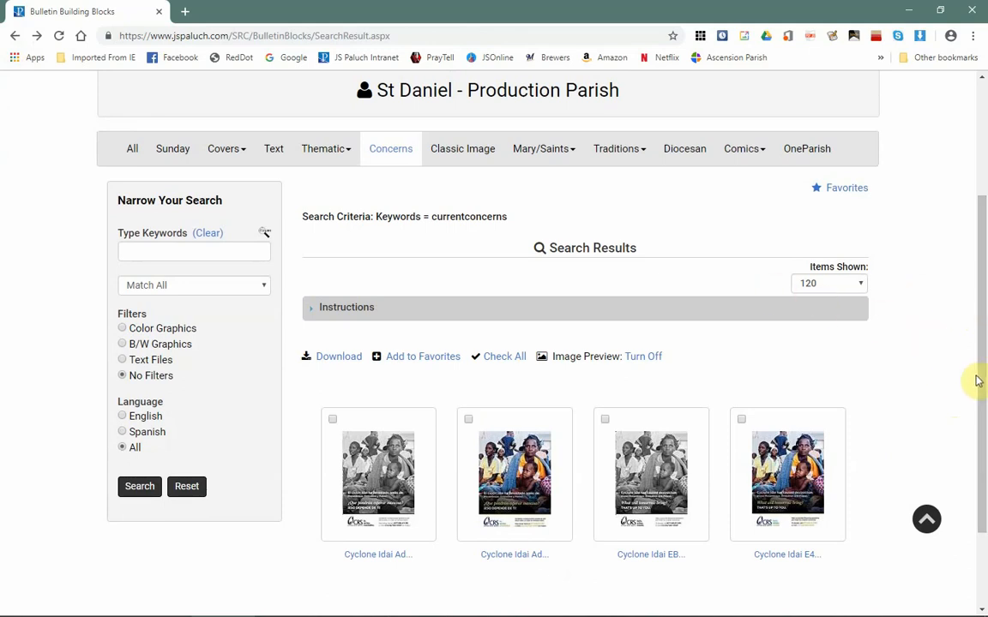
left_click_drag(977, 375, 979, 256)
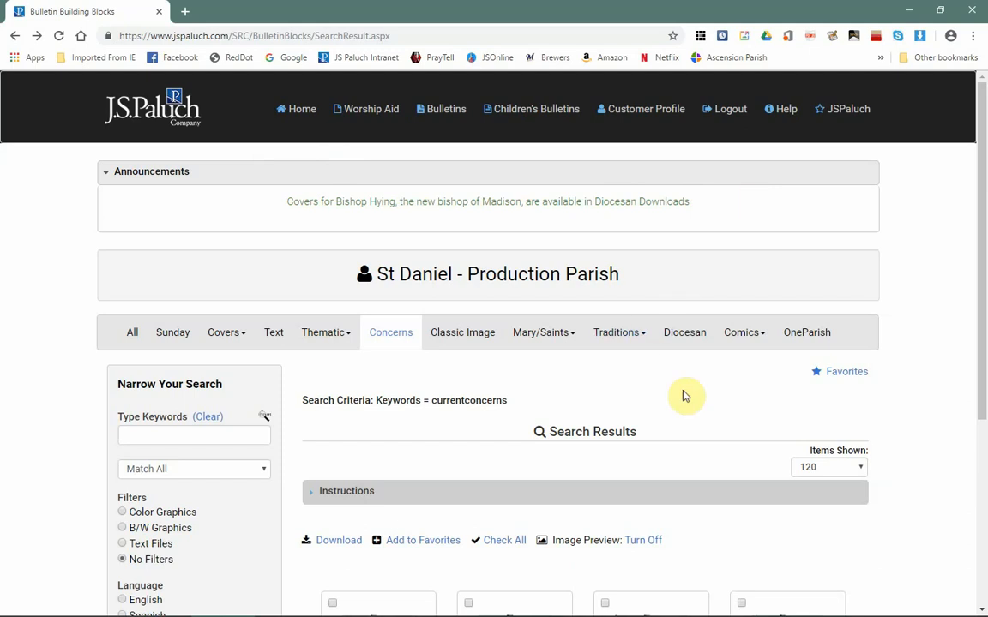
- List the Classic Image resources and look through the Holy Family and Jesus artwork
scroll(686, 401, "down", 3)
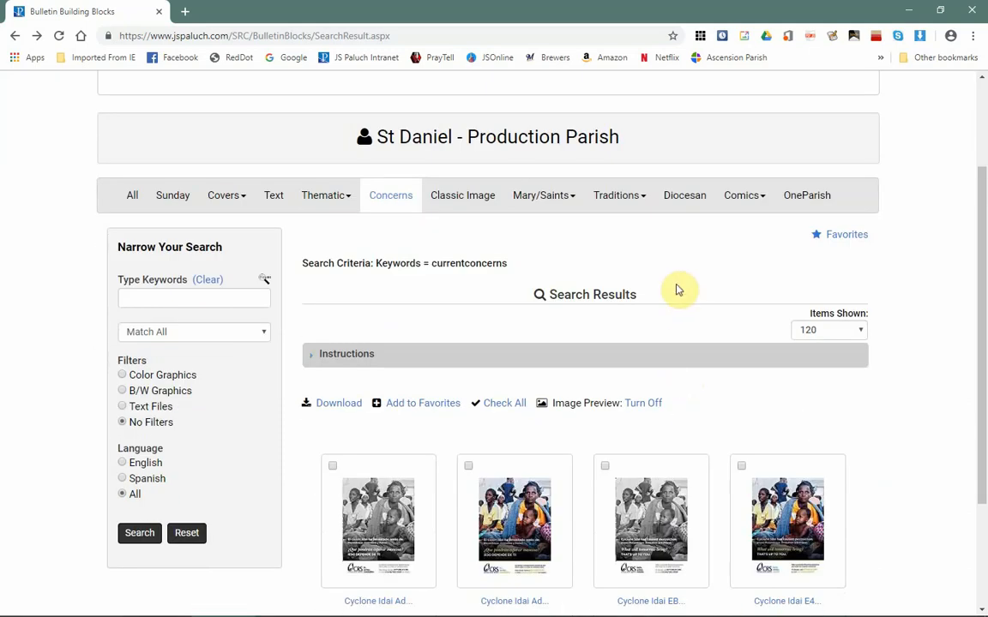
left_click(467, 197)
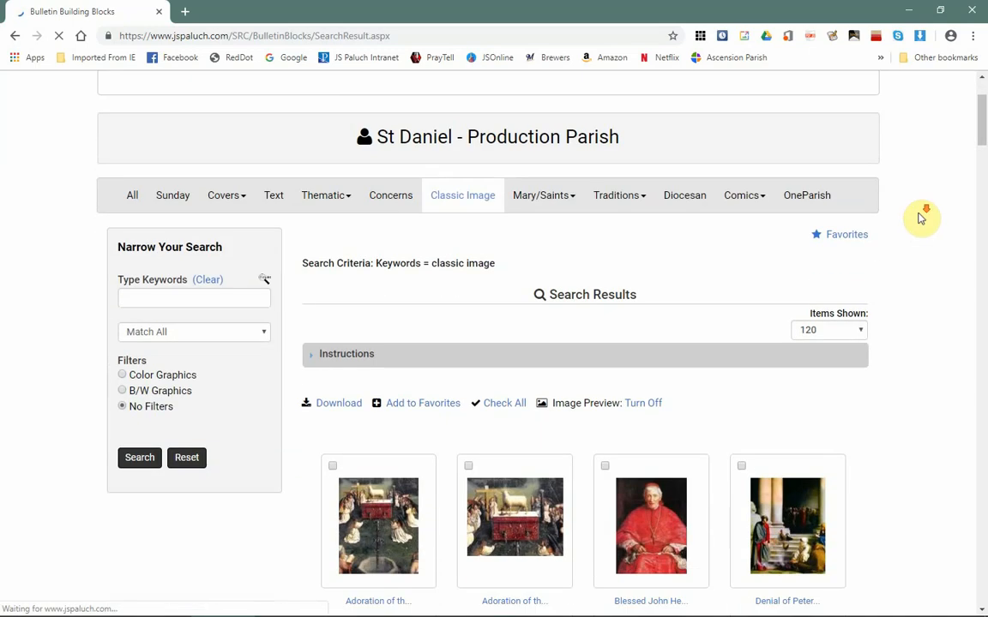
scroll(921, 218, "down", 2)
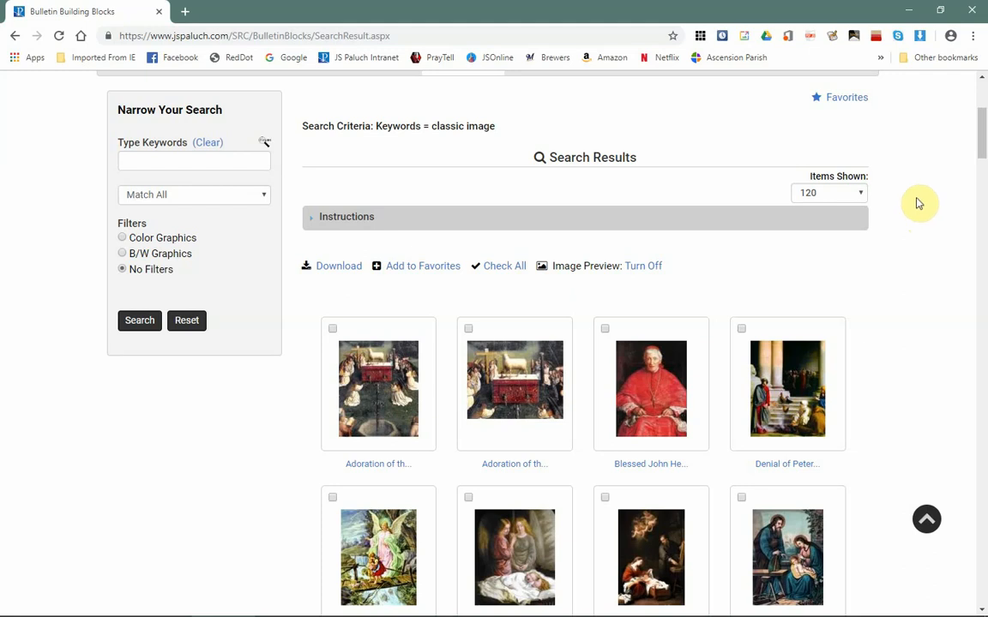
scroll(918, 203, "down", 1)
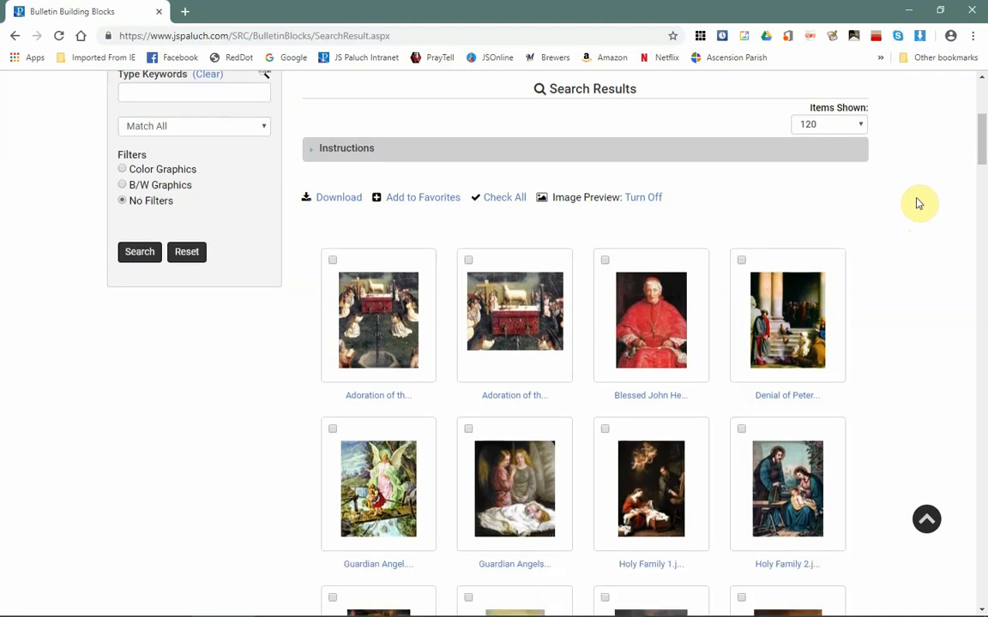
scroll(918, 203, "down", 2)
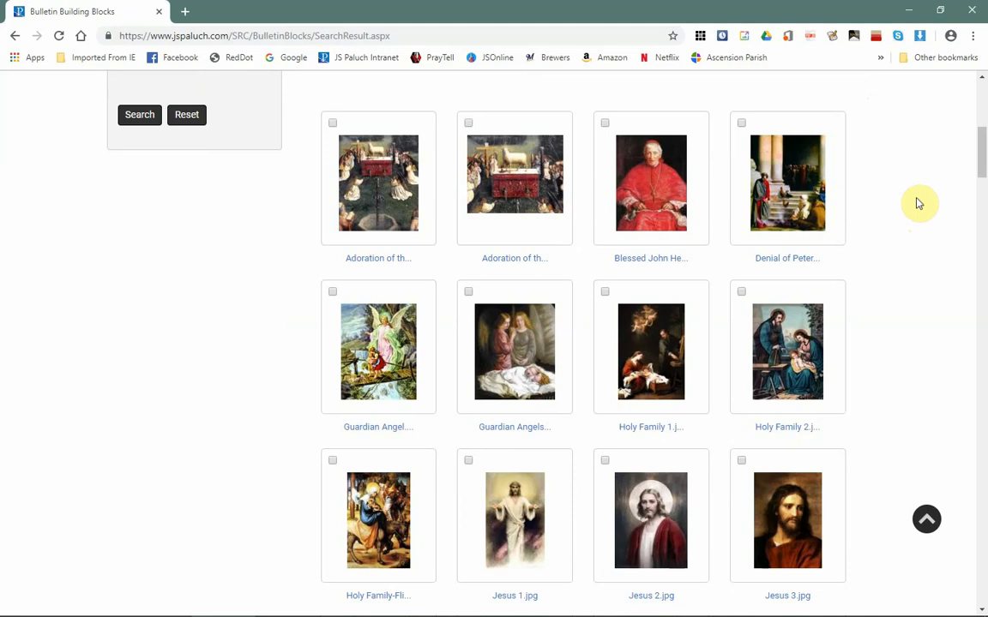
scroll(919, 203, "down", 2)
scroll(919, 203, "down", 2)
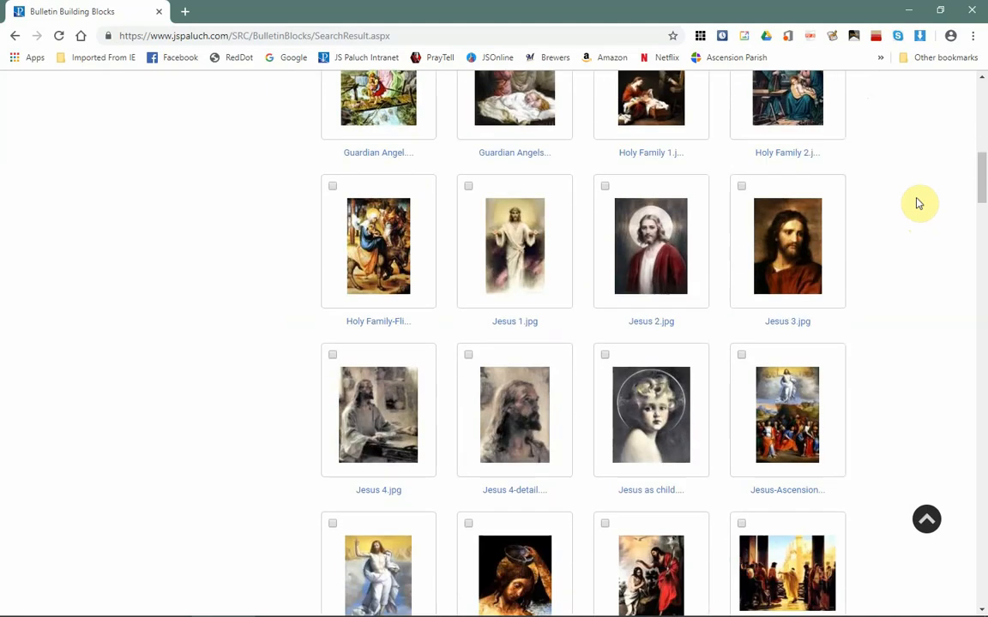
scroll(919, 203, "down", 2)
scroll(919, 203, "down", 2)
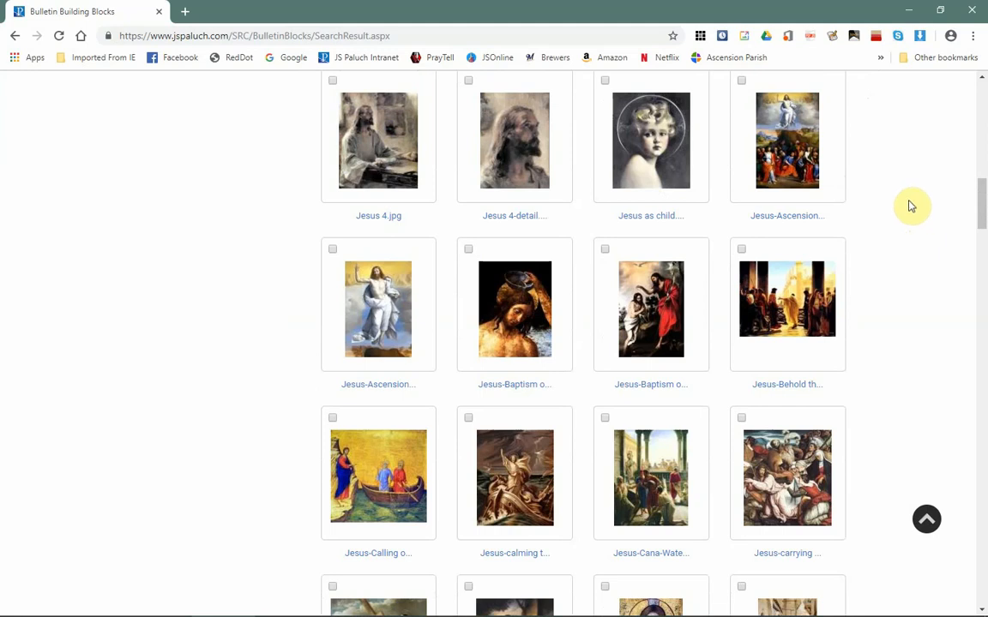
scroll(937, 193, "down", 5)
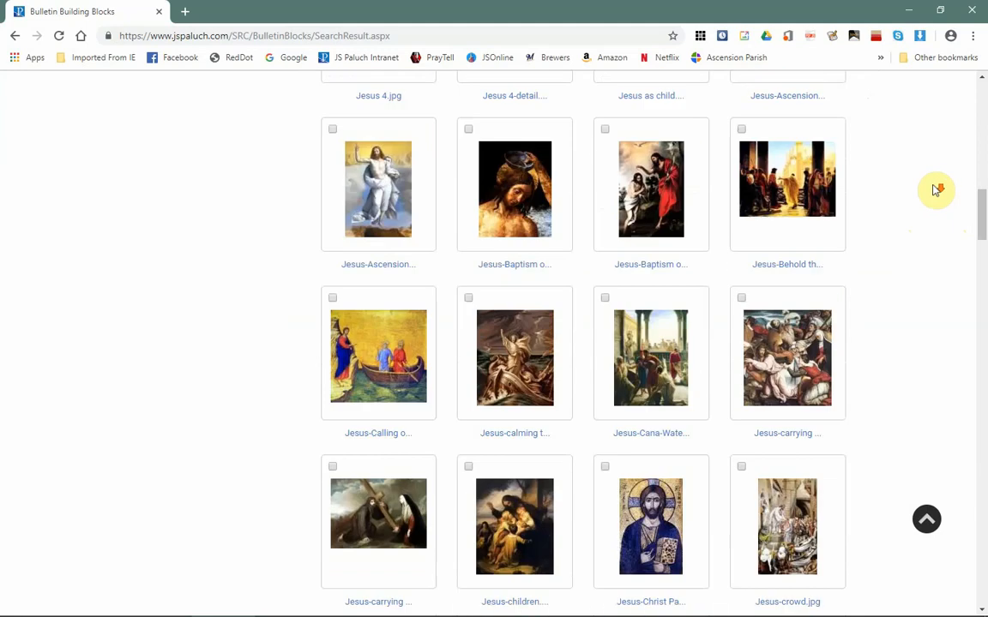
- Look over the remaining classic images of Mary, the Nativity and the saints, and return to the start of the page
left_click_drag(981, 241, 982, 353)
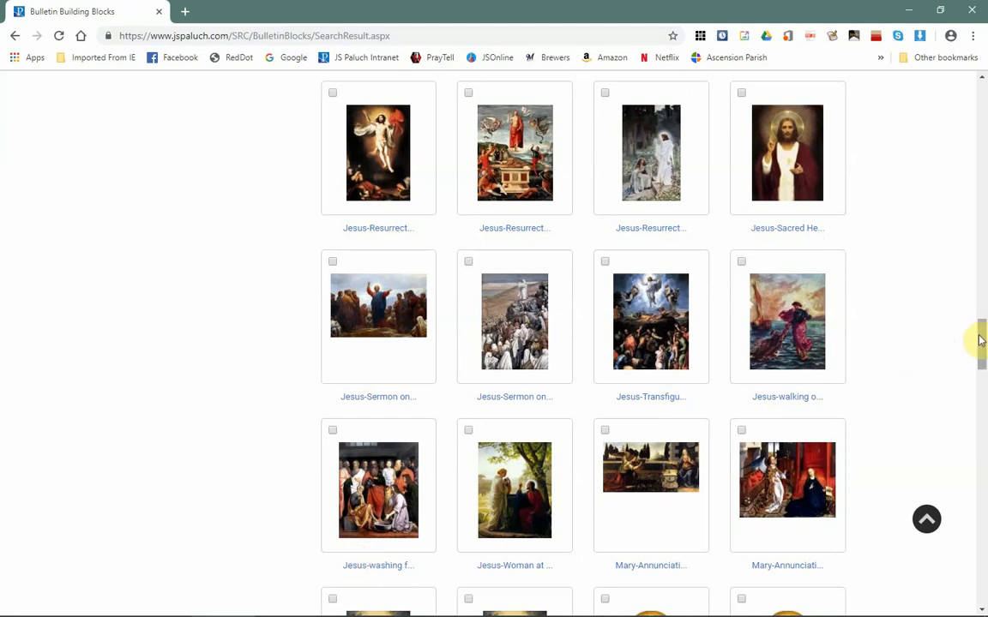
left_click_drag(981, 337, 983, 482)
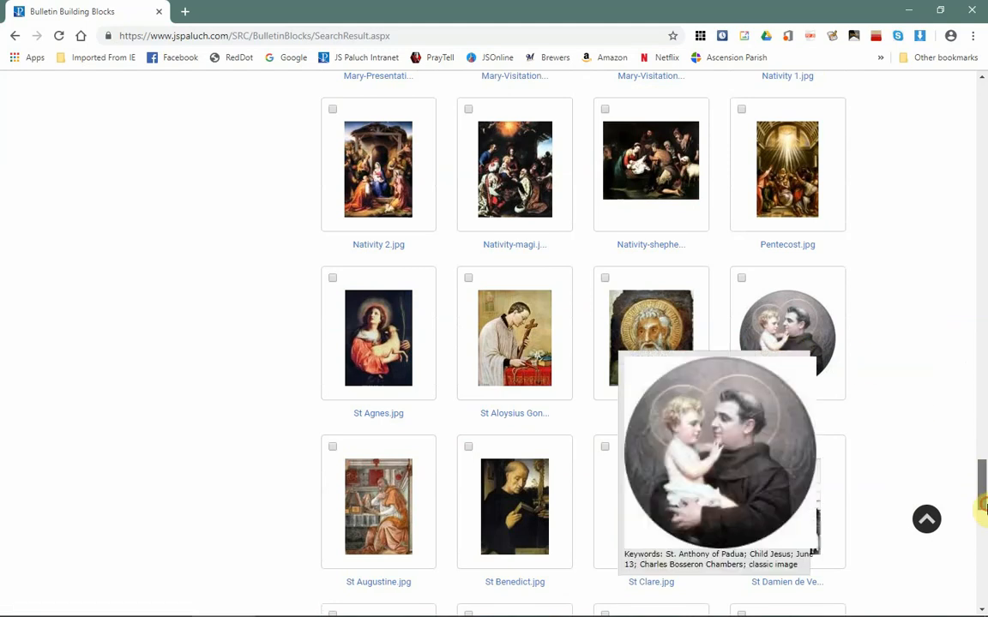
left_click_drag(983, 474, 984, 534)
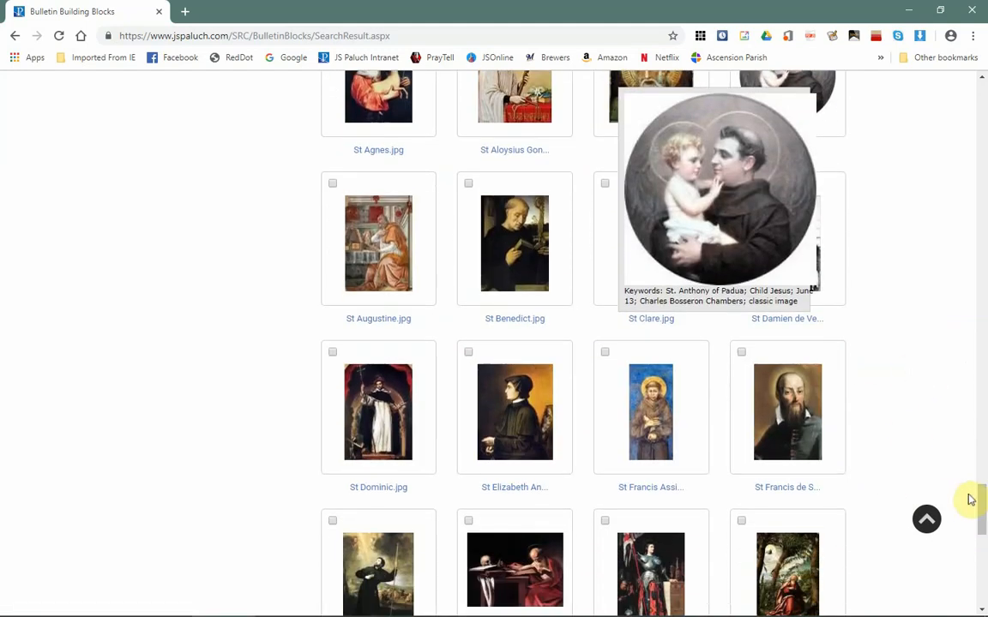
scroll(983, 502, "up", 3)
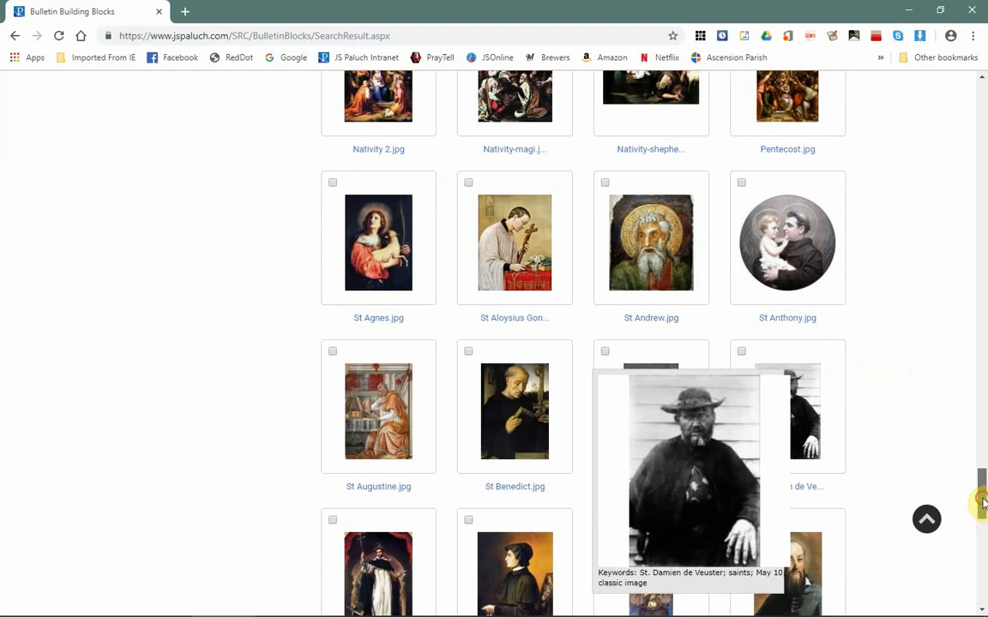
left_click_drag(983, 503, 981, 107)
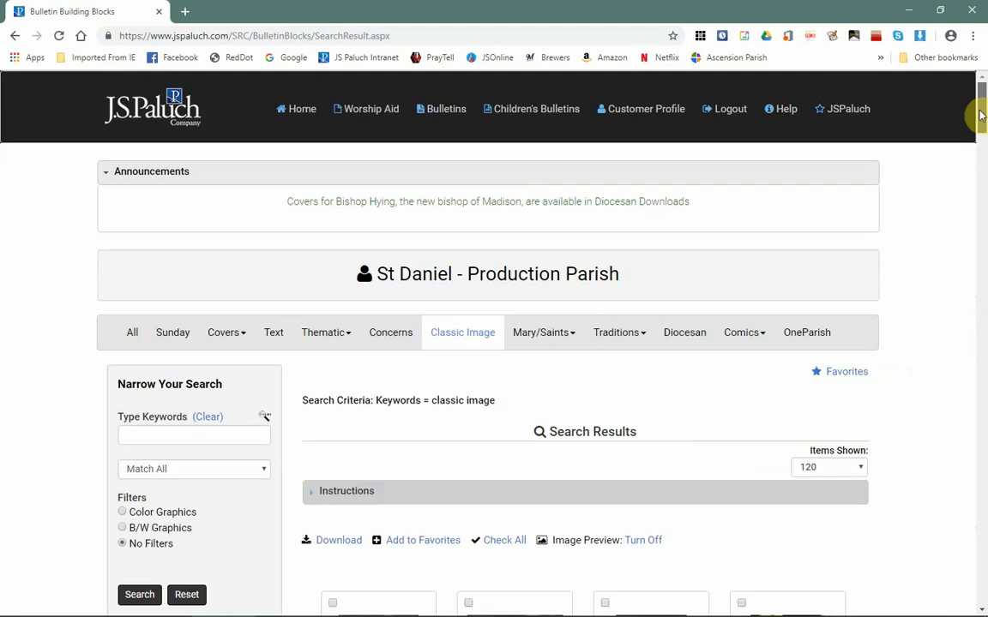
- Narrow the Classic Image resources to those matching the keyword Jesus
scroll(941, 329, "down", 1)
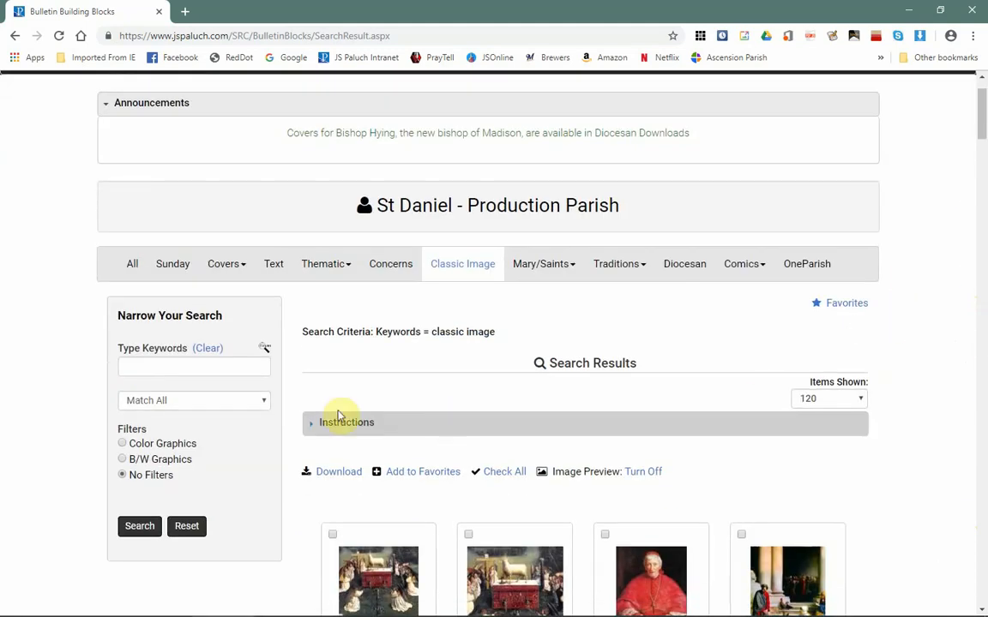
left_click(204, 363)
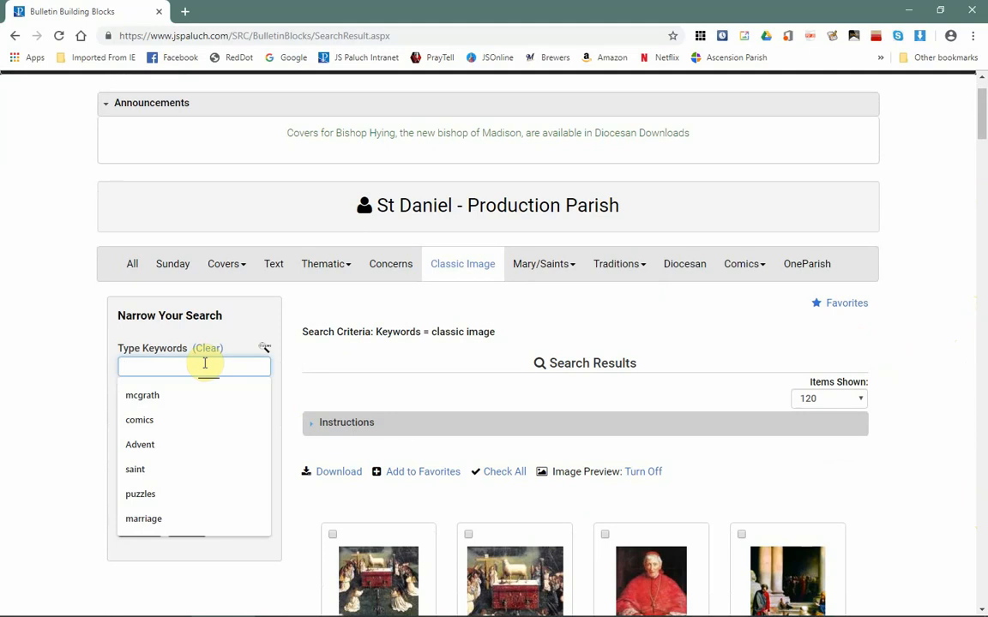
left_click(35, 353)
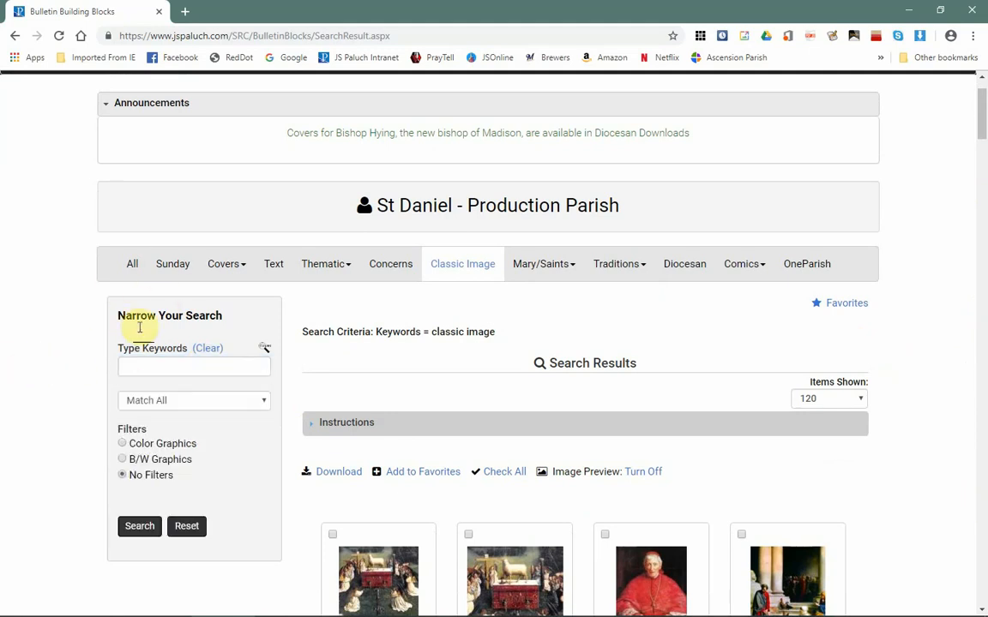
left_click(146, 366)
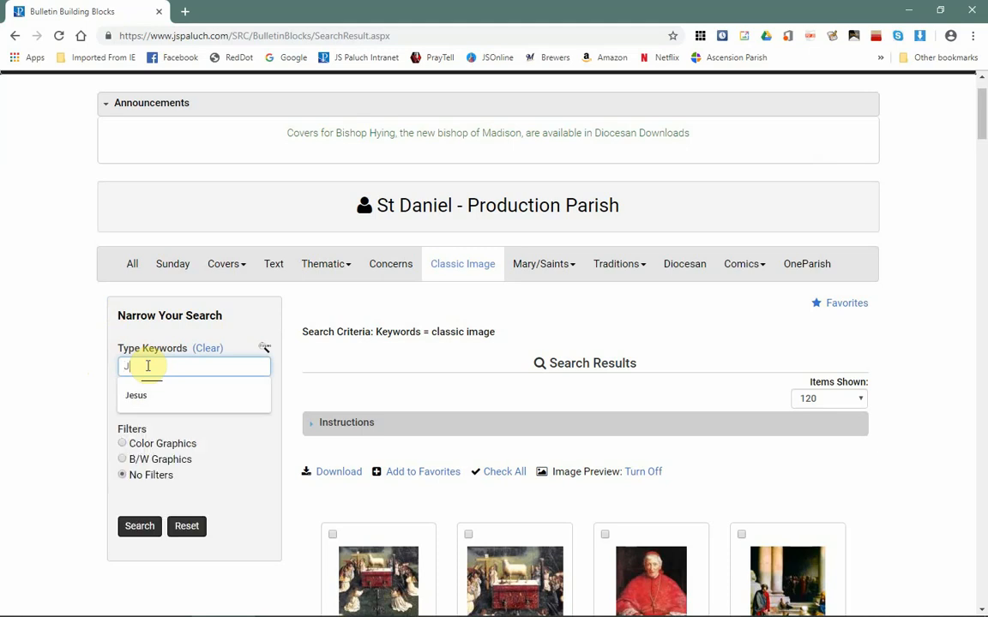
left_click(131, 401)
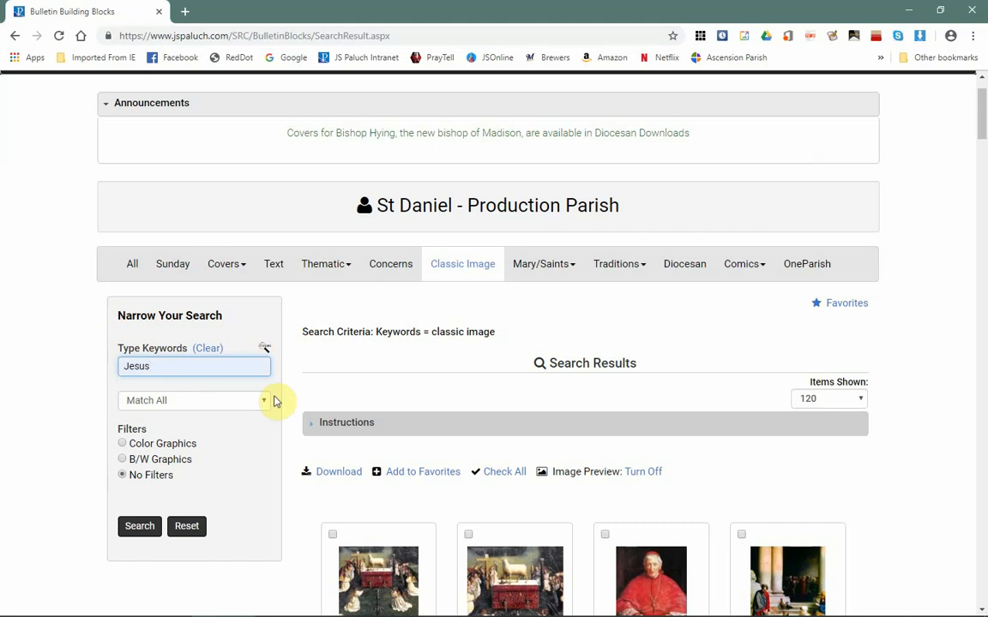
left_click(139, 530)
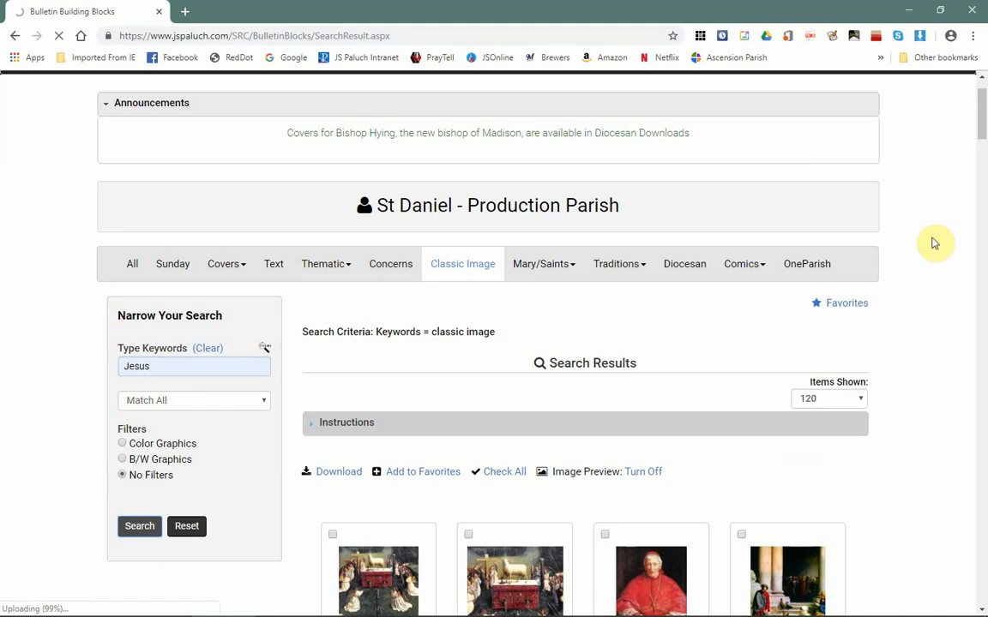
- Look through the classic images found for Jesus and return to the resource categories
scroll(930, 230, "down", 2)
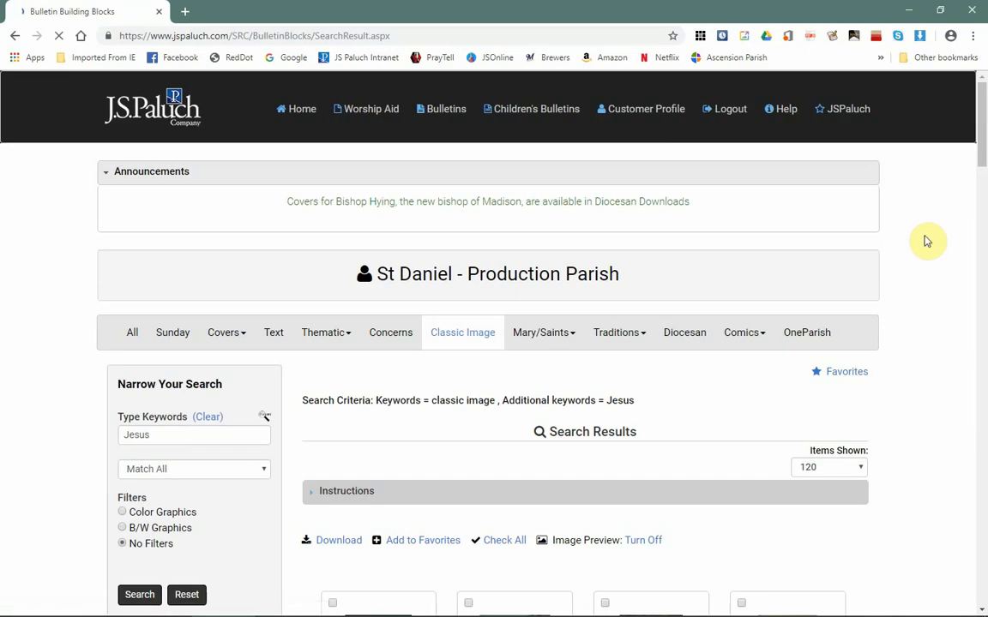
scroll(929, 240, "down", 9)
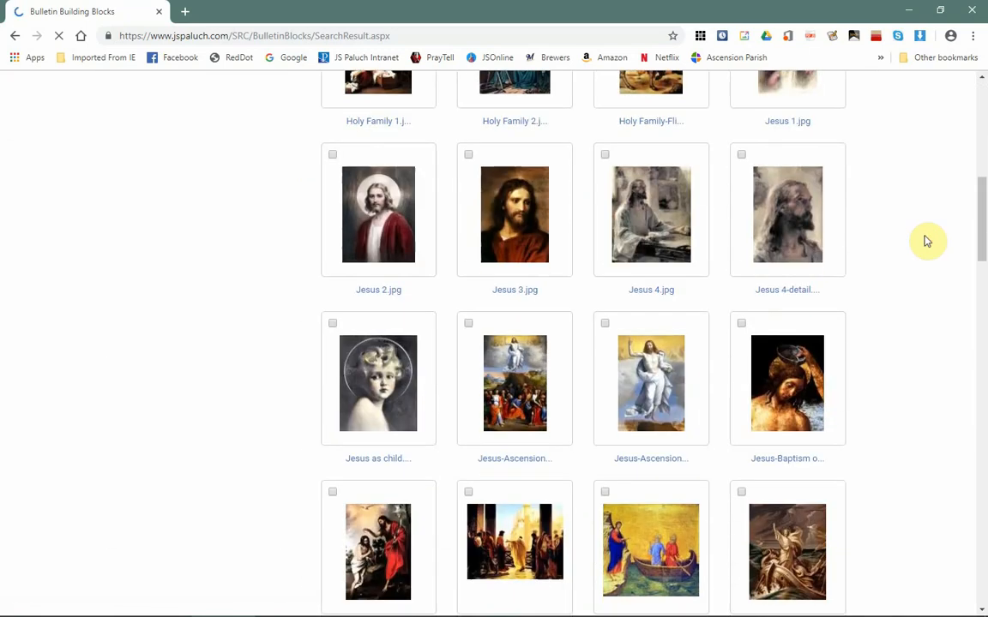
scroll(928, 241, "down", 8)
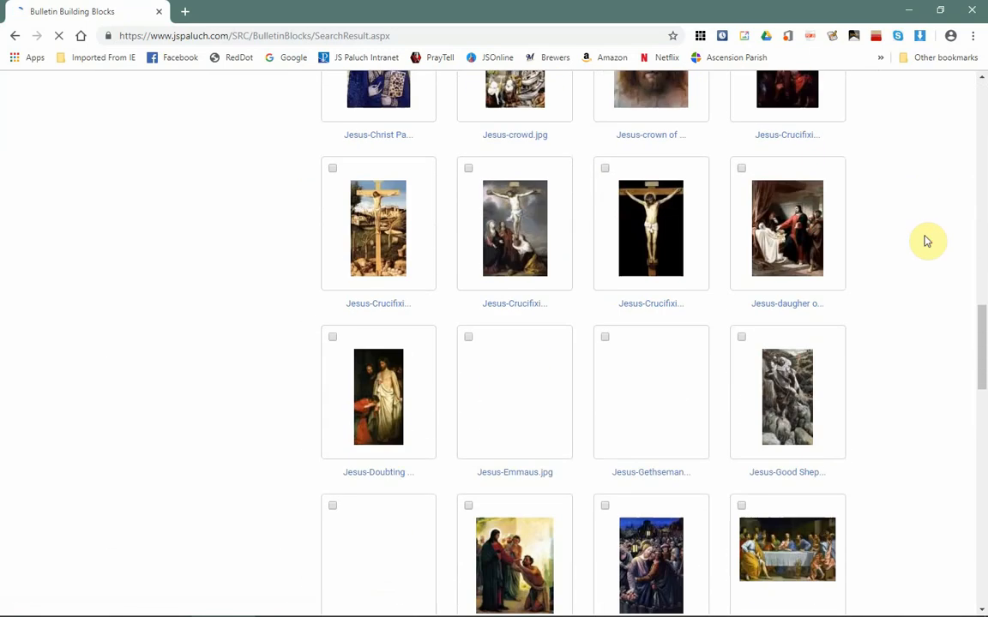
left_click_drag(979, 346, 969, 104)
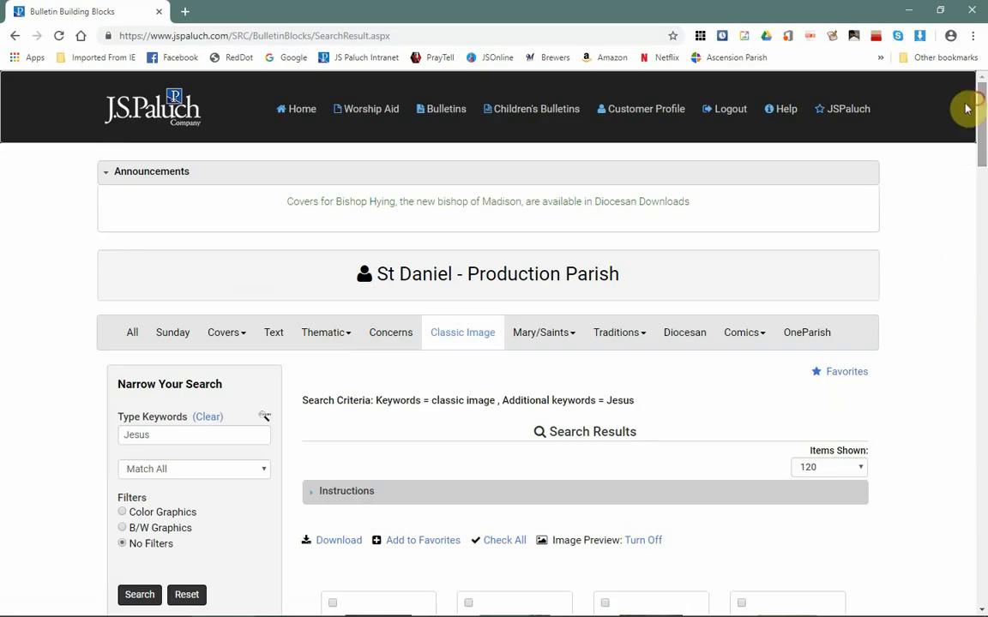
- List the Mary & the Saints resources and bring the first saint RTF text files into view
left_click(562, 343)
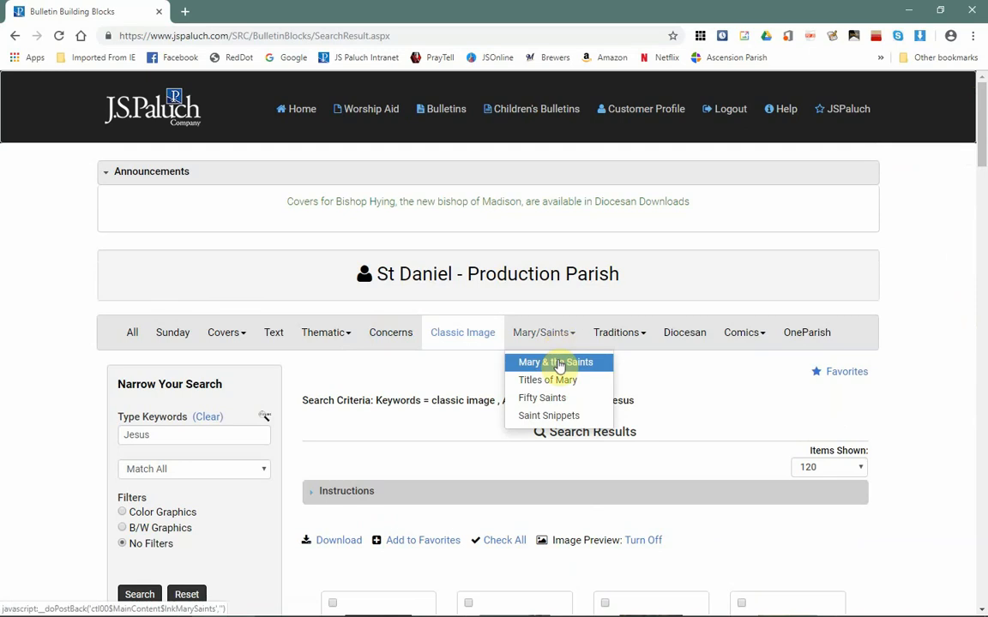
left_click(559, 363)
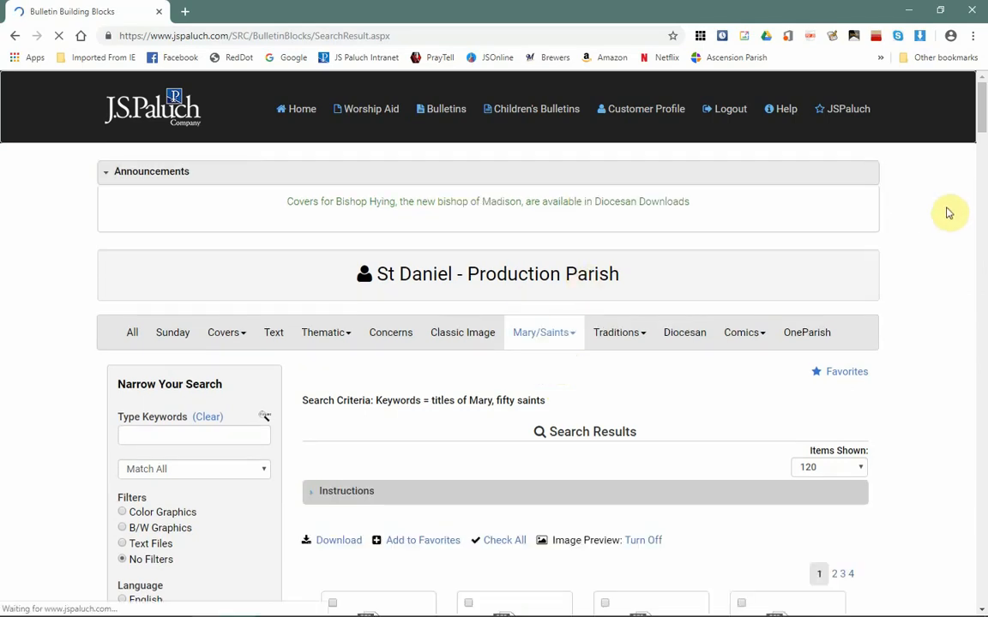
scroll(948, 212, "down", 2)
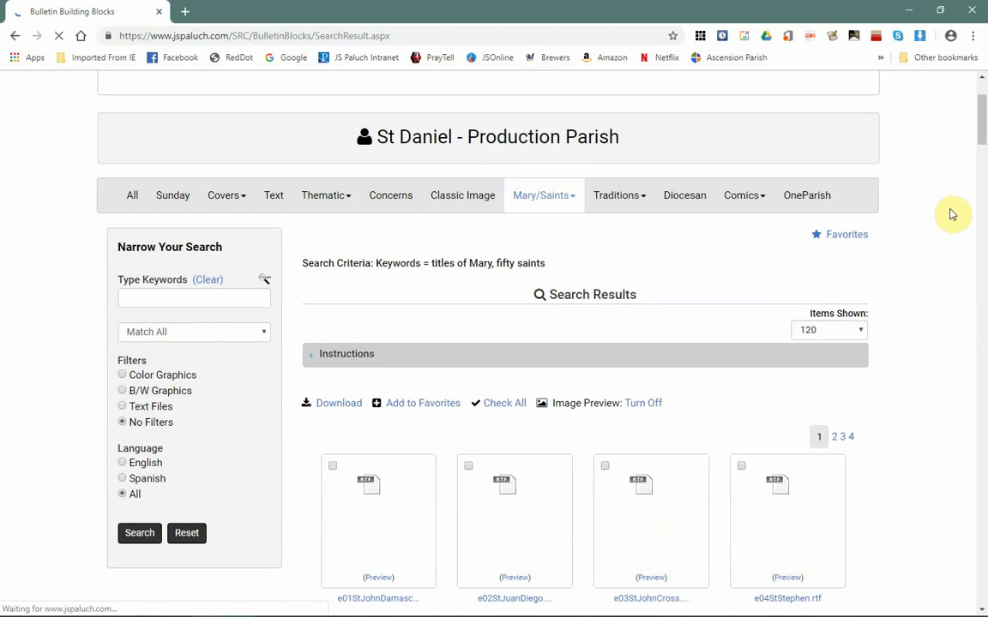
scroll(952, 214, "down", 3)
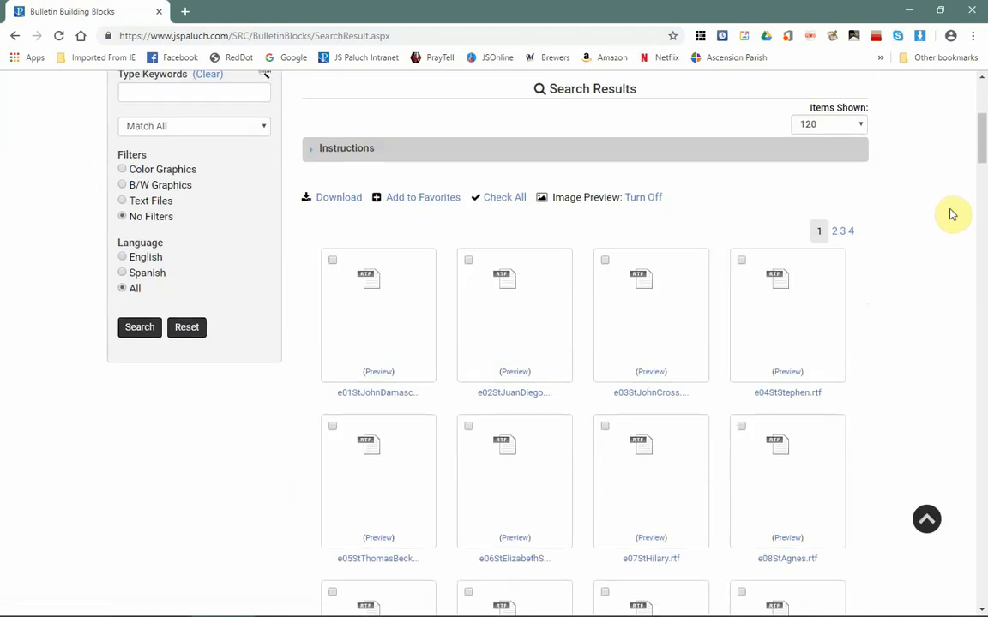
scroll(950, 219, "down", 2)
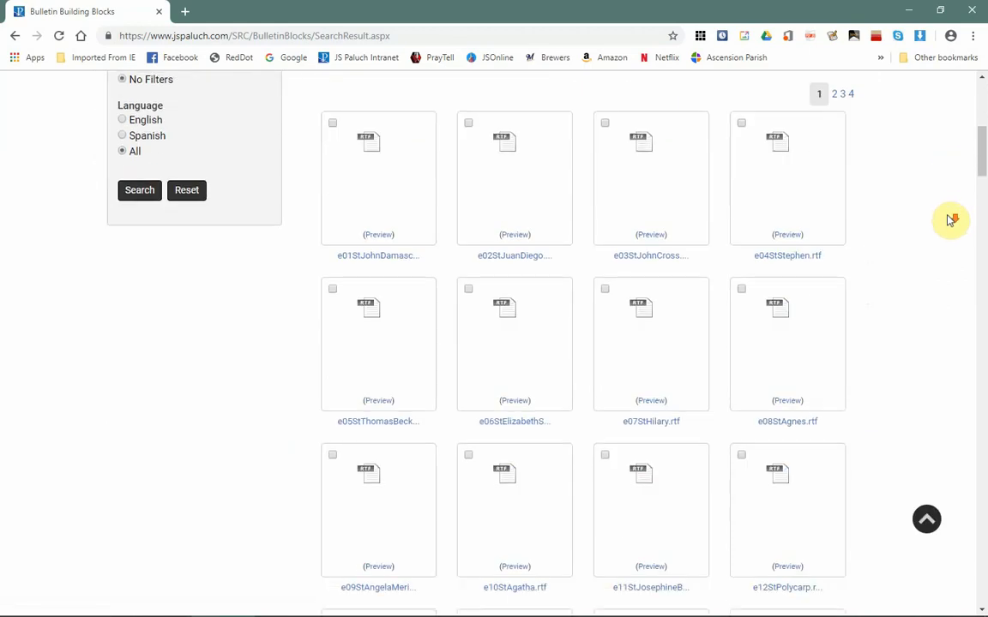
- Read the text previews of e01StJohnDamascus.rtf and e06StElizabethSeton.rtf, and browse on to the Titles of Mary drawings
left_click(379, 235)
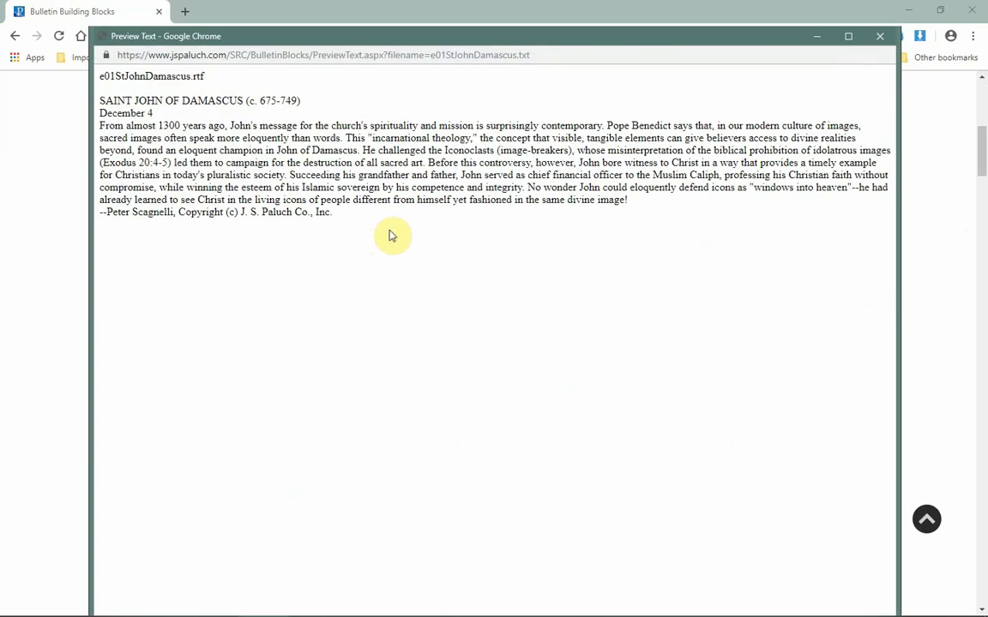
left_click(880, 37)
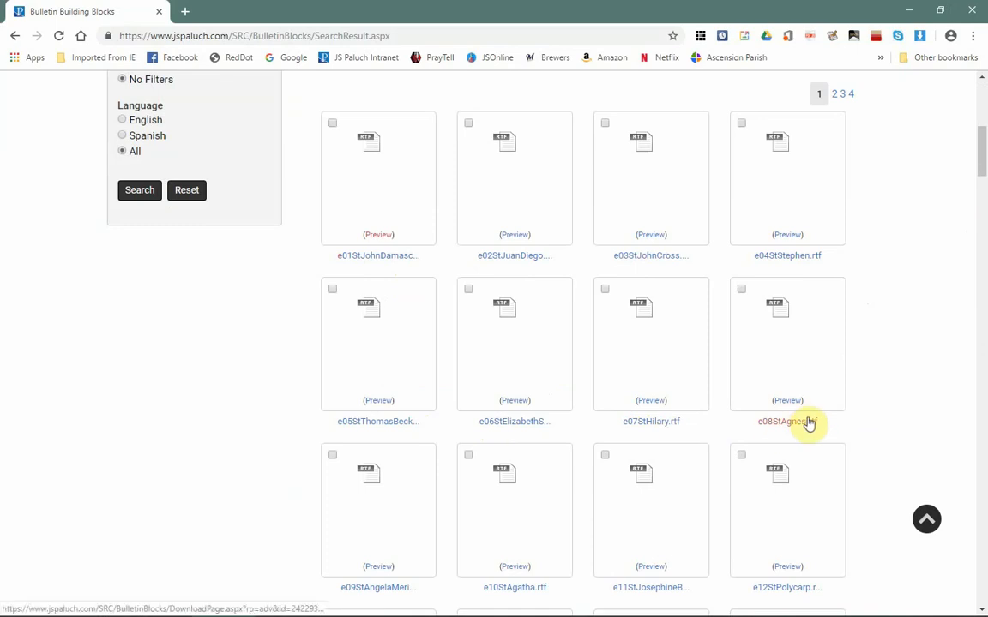
left_click(523, 422)
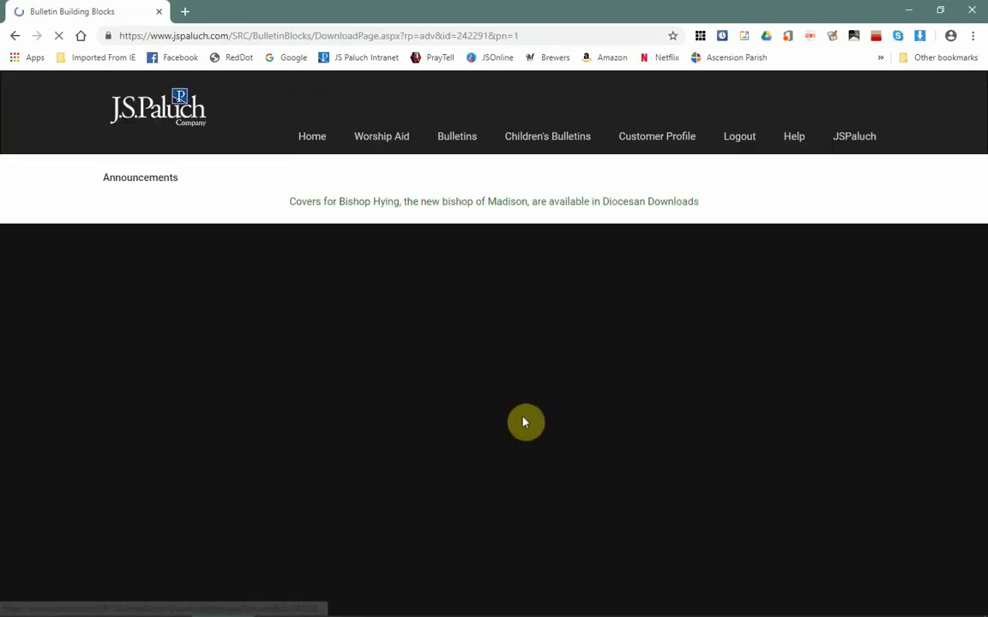
left_click(15, 35)
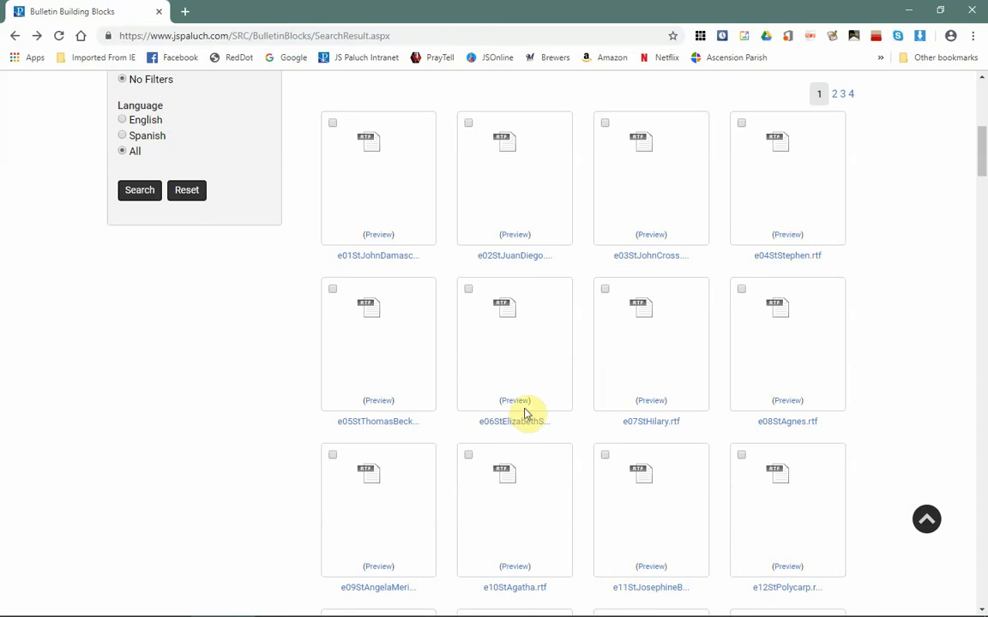
left_click(518, 402)
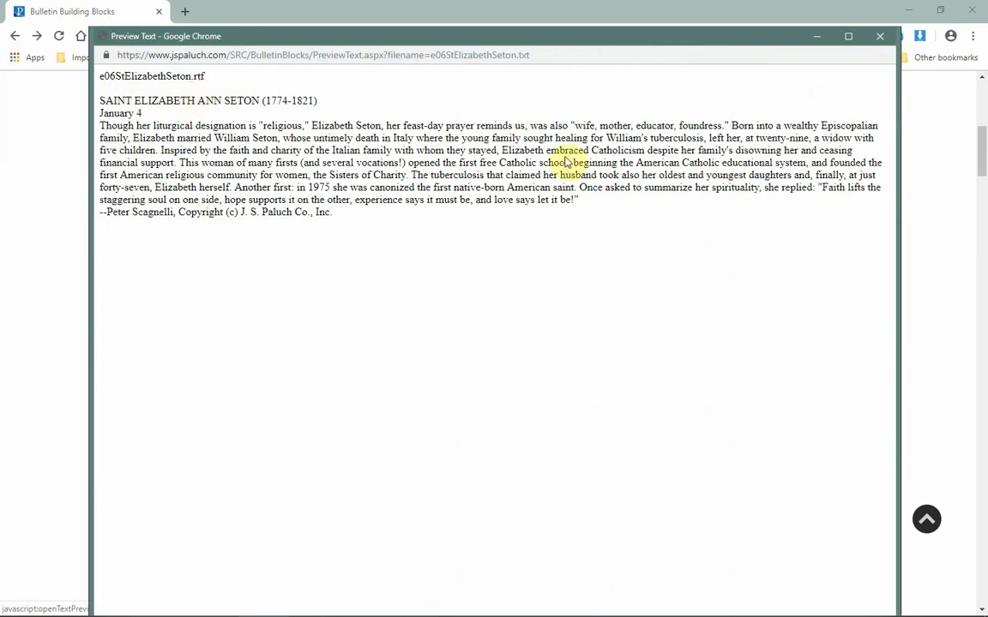
left_click(883, 40)
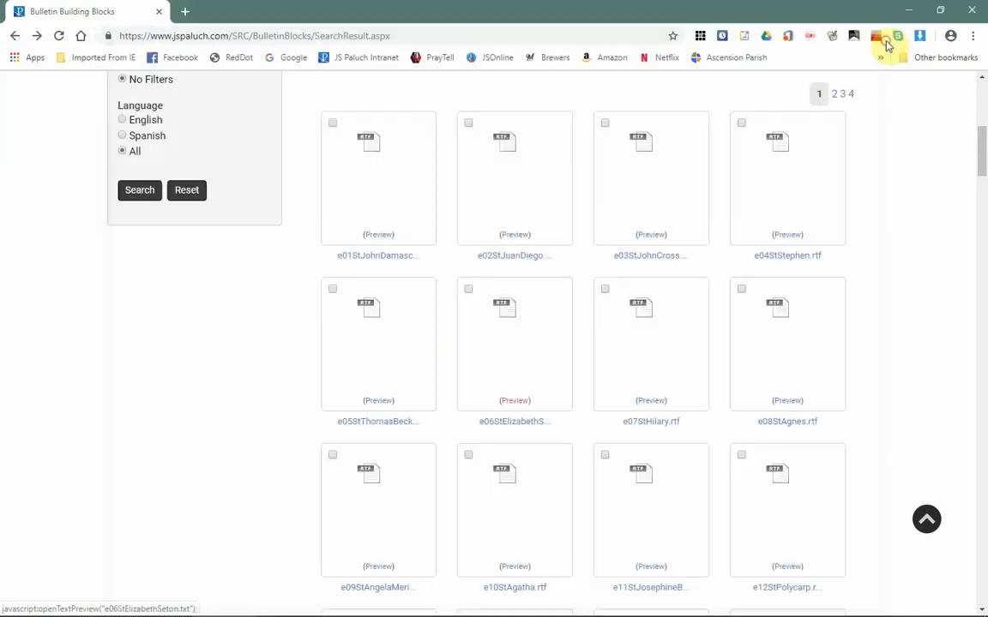
left_click_drag(983, 152, 982, 558)
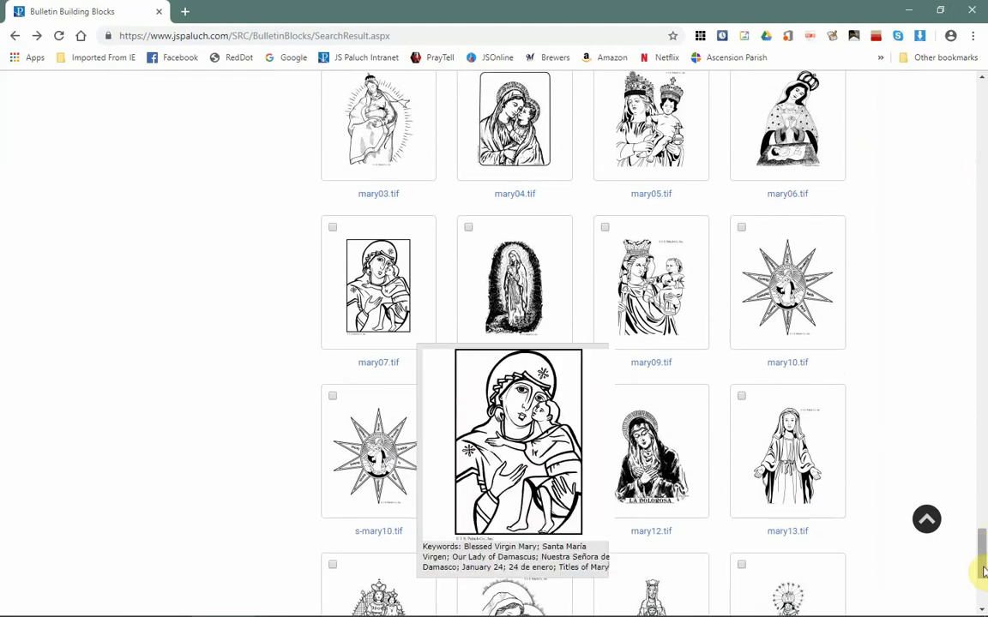
- Go to page 3 of the Mary & the Saints results and browse its color and black-and-white saint images
left_click_drag(983, 567, 980, 140)
left_click(843, 351)
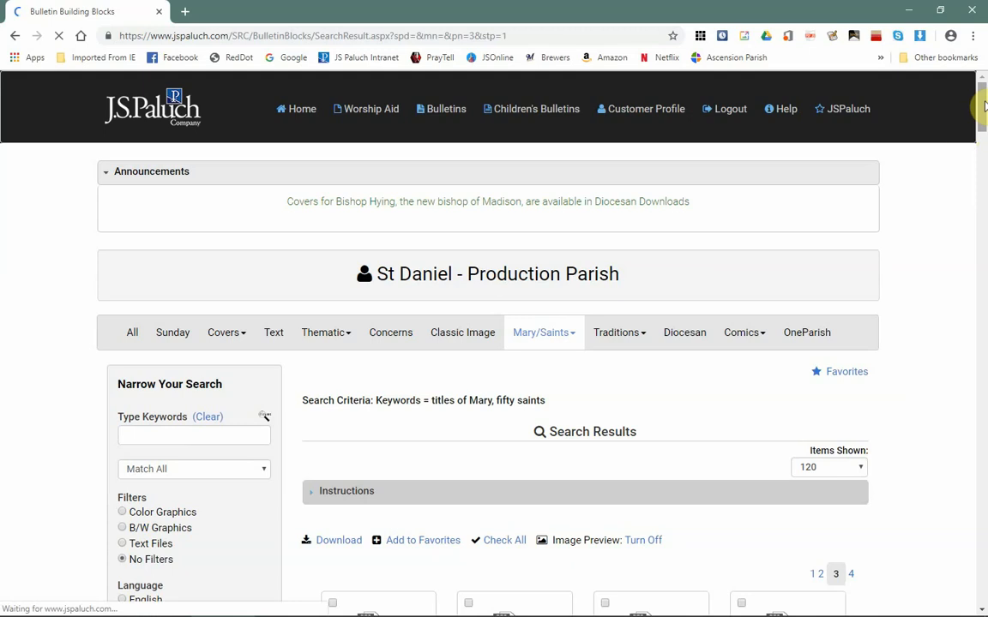
left_click_drag(982, 122, 983, 229)
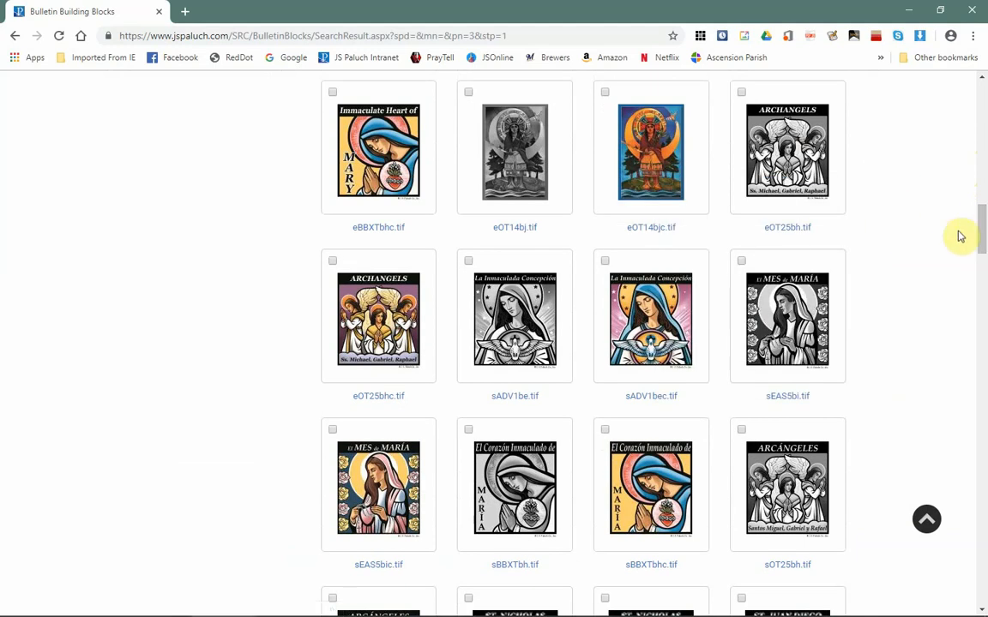
left_click_drag(980, 217, 984, 279)
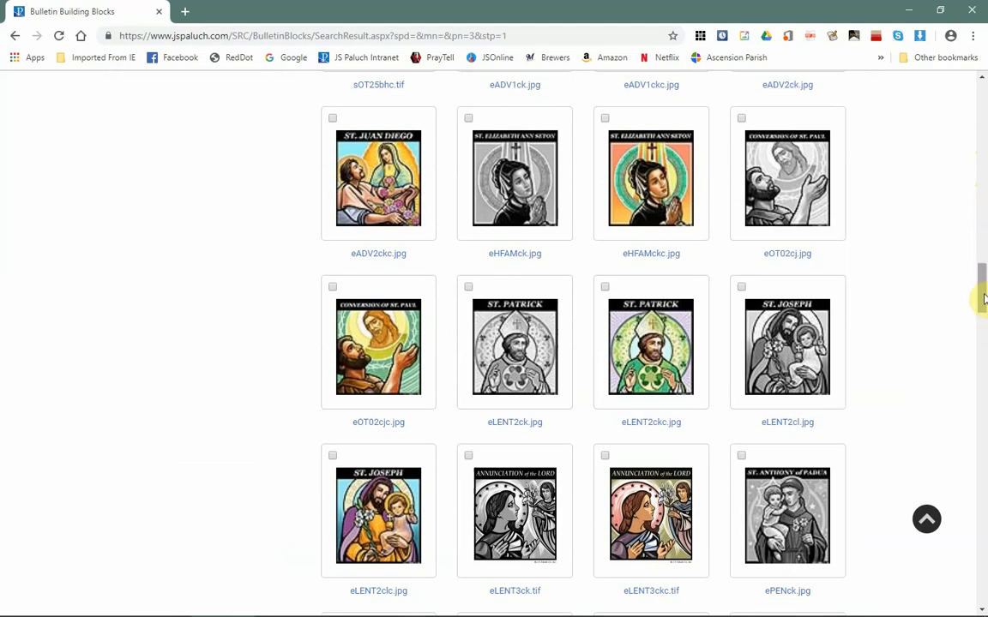
scroll(983, 329, "down", 5)
left_click_drag(983, 330, 983, 457)
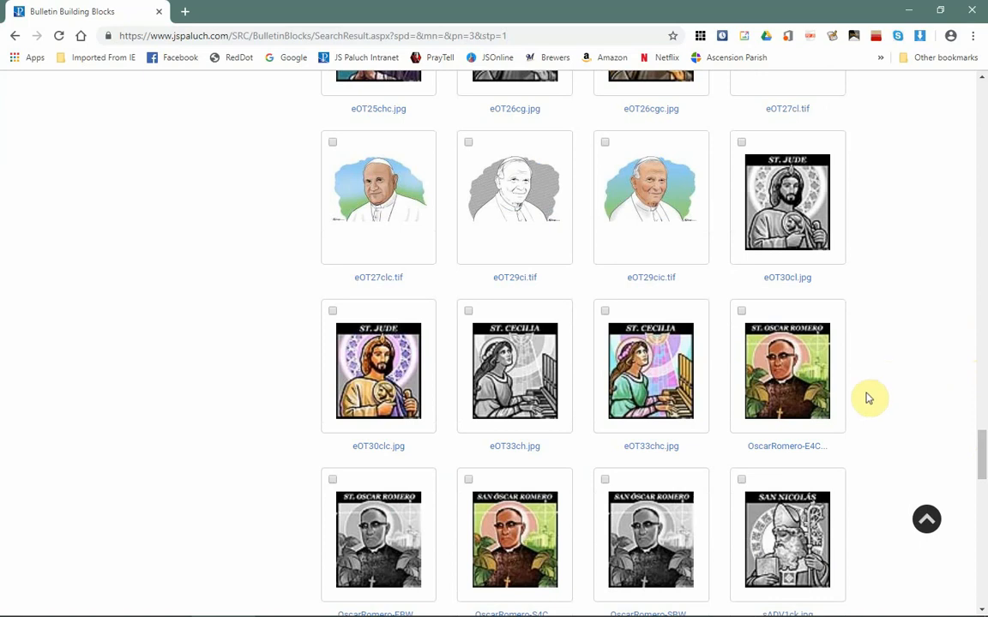
- View OscarRomero-E4C.jpg at full size from its download page, and return to page 3 of the search results
left_click(789, 450)
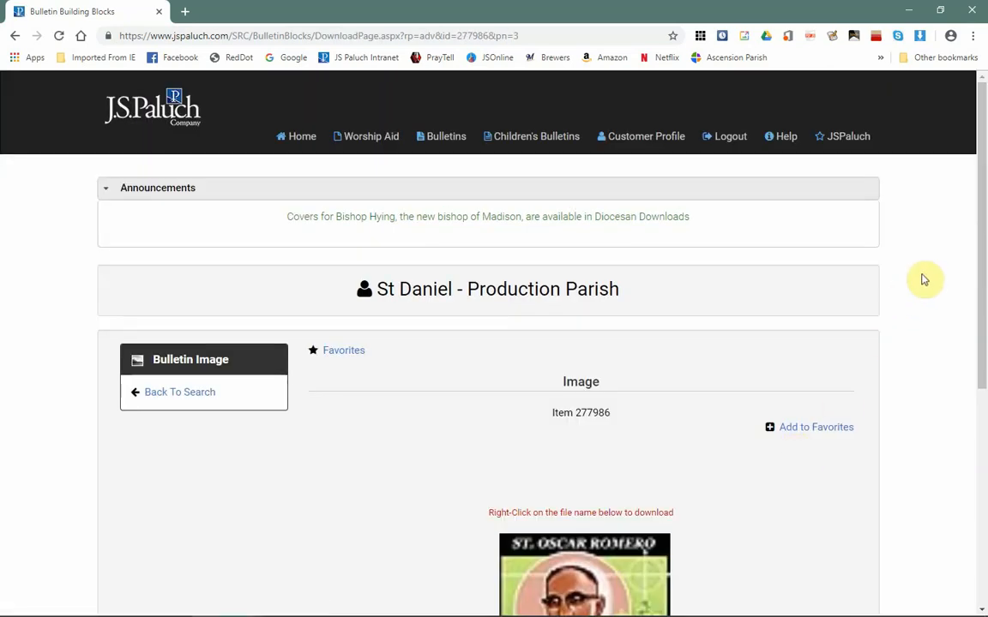
scroll(922, 280, "down", 3)
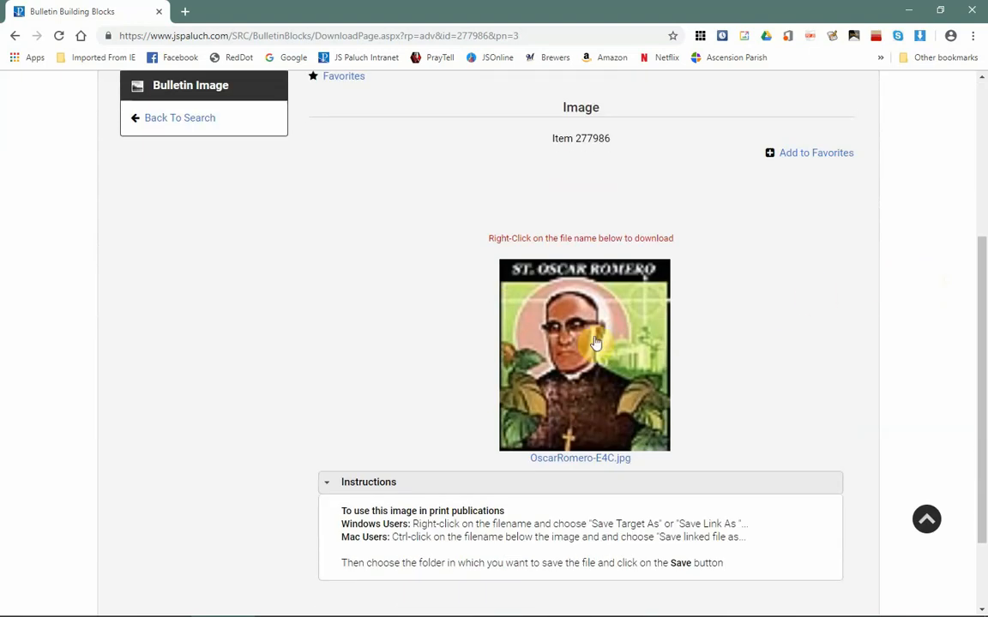
left_click(532, 303)
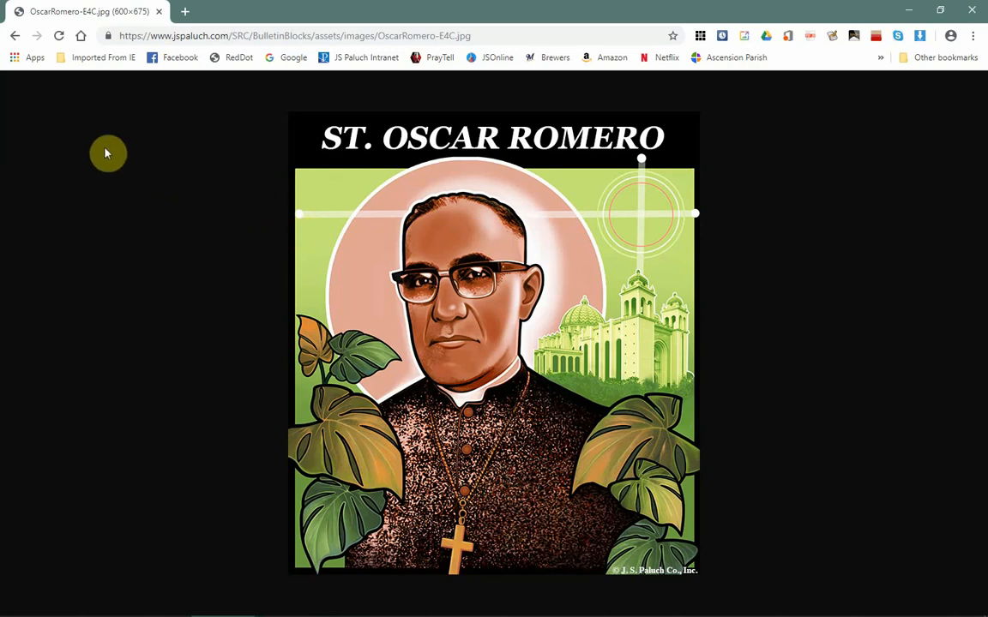
left_click(14, 36)
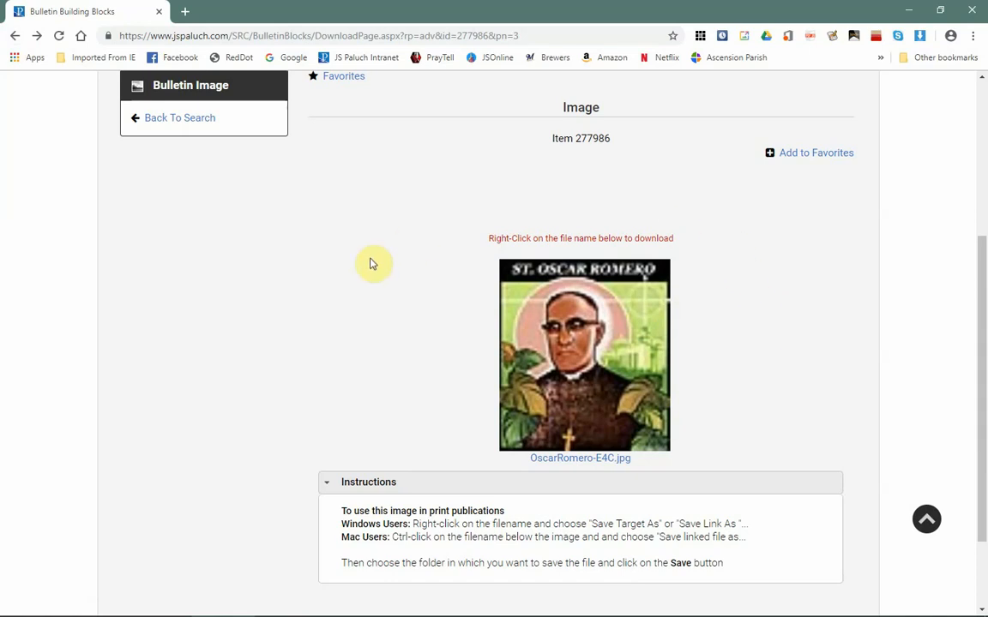
scroll(372, 262, "up", 1)
scroll(372, 262, "up", 2)
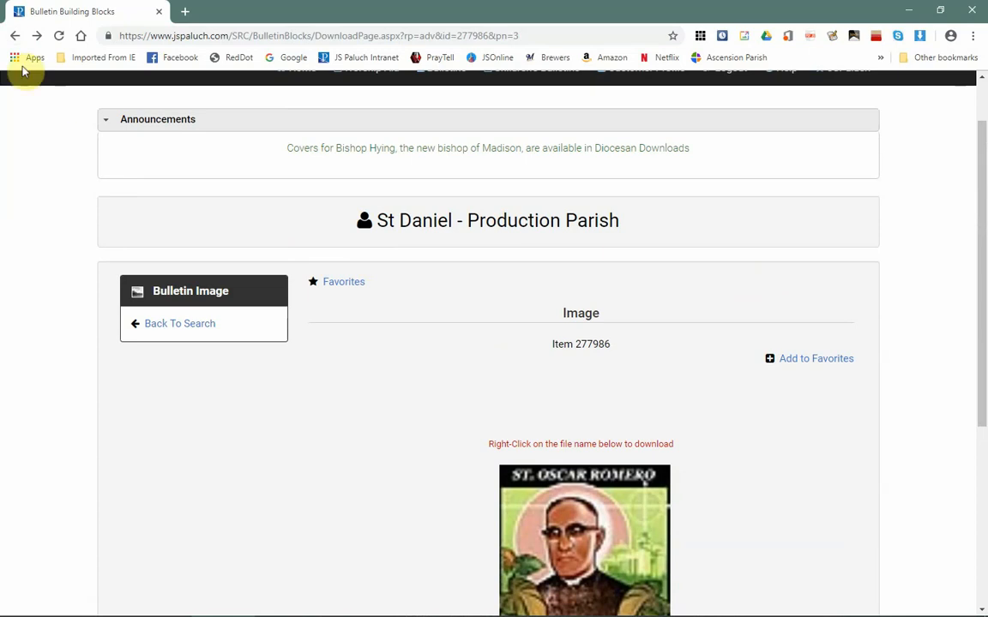
left_click(15, 40)
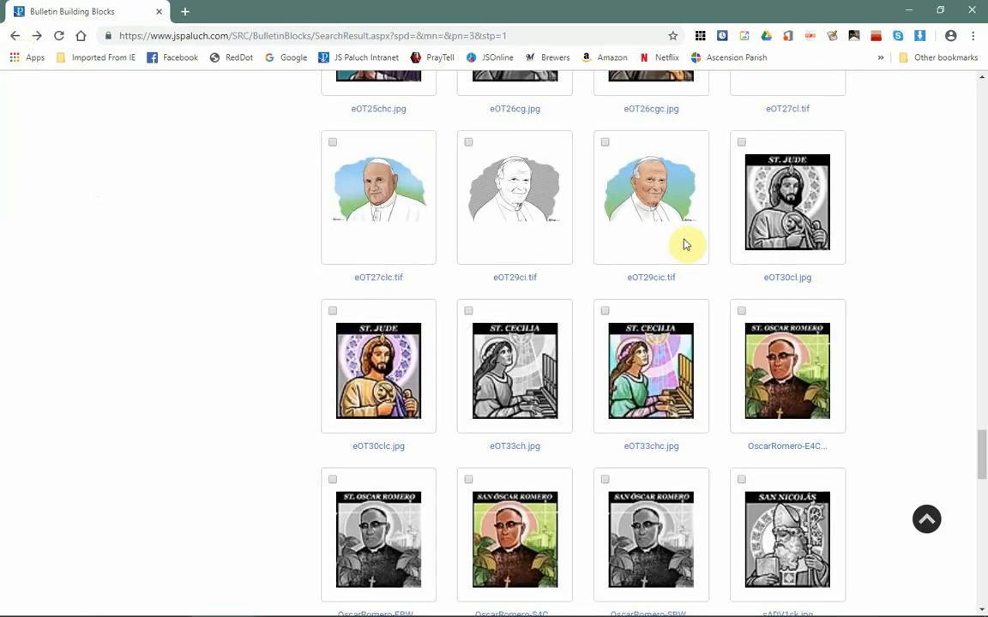
- List the Saint Snippets resources and look through the January snippets in English and Spanish
scroll(896, 263, "up", 10)
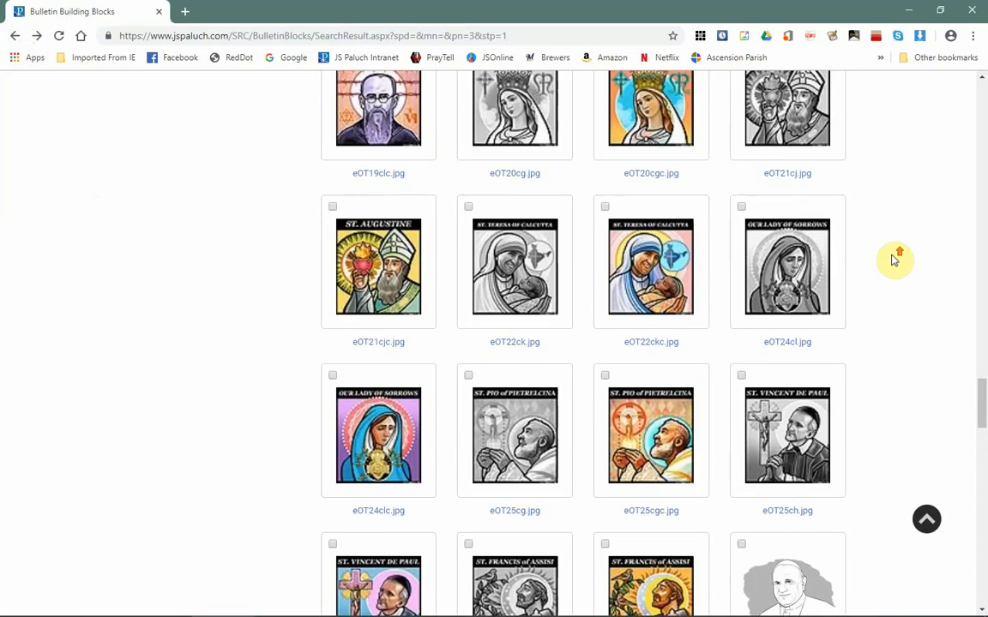
scroll(895, 260, "up", 10)
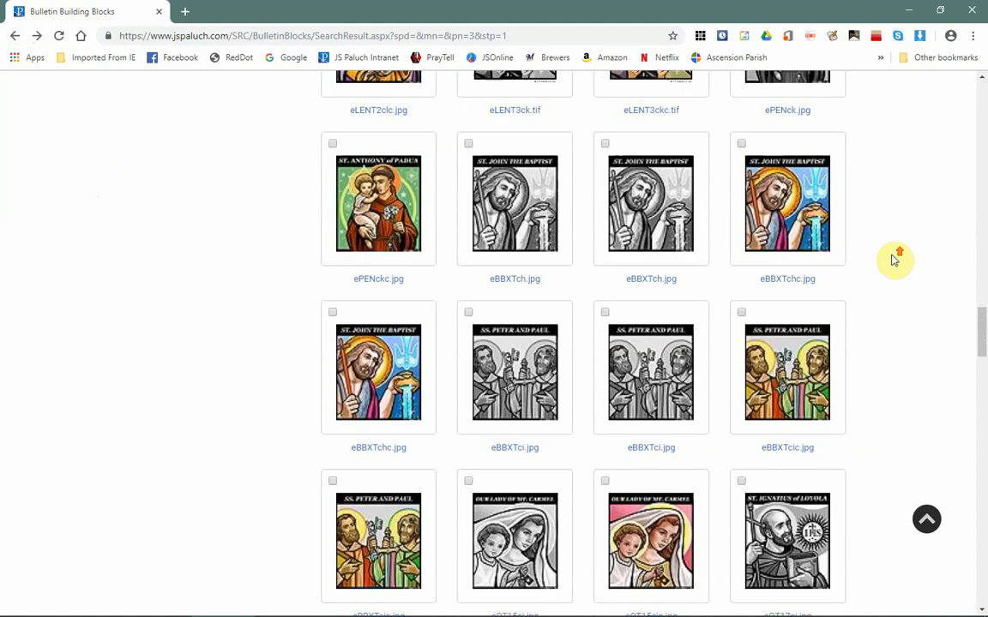
scroll(895, 260, "up", 10)
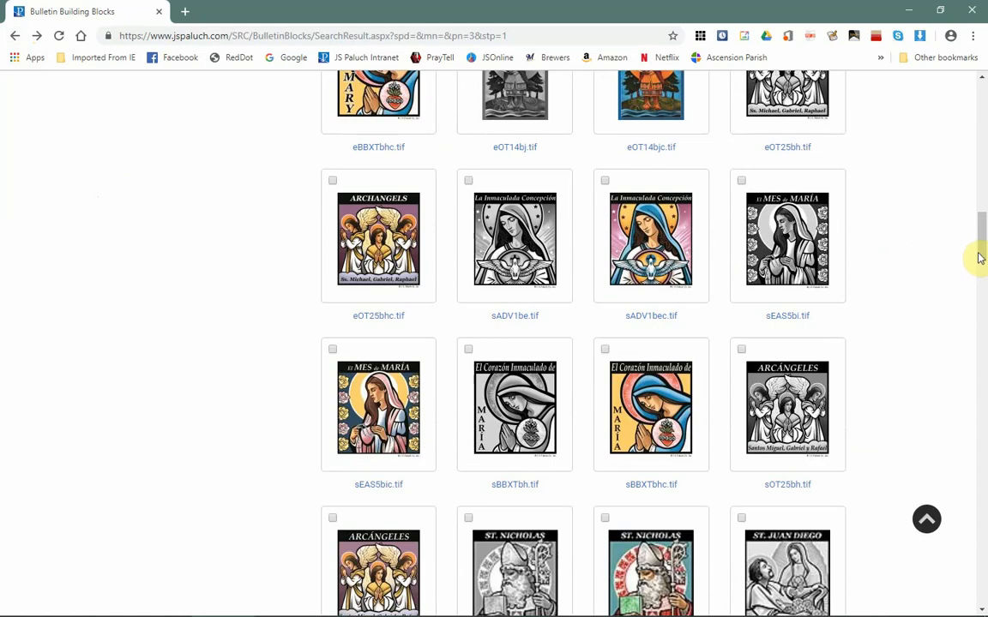
left_click_drag(979, 249, 983, 114)
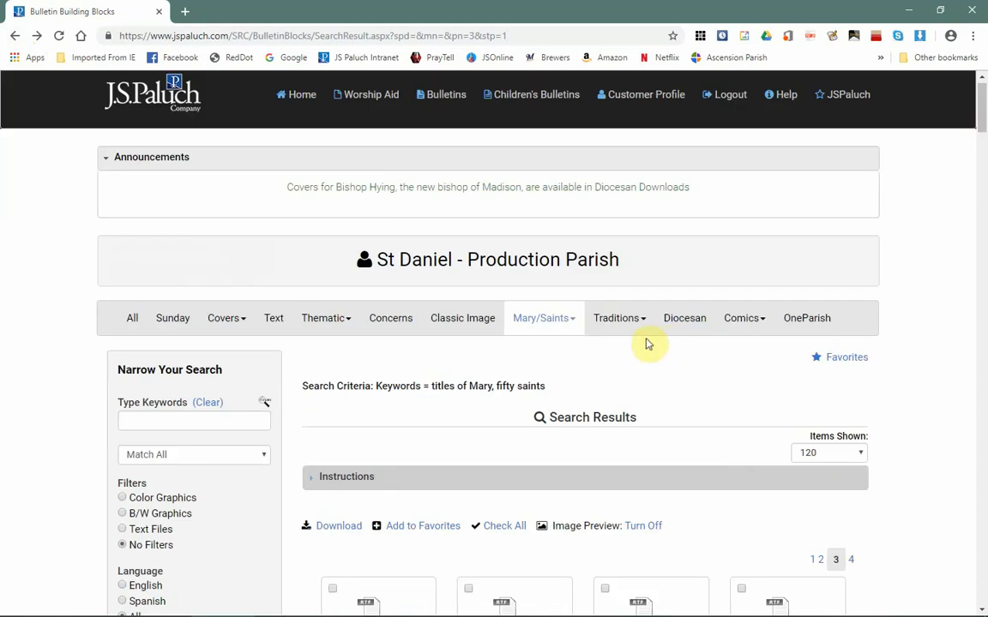
left_click(574, 324)
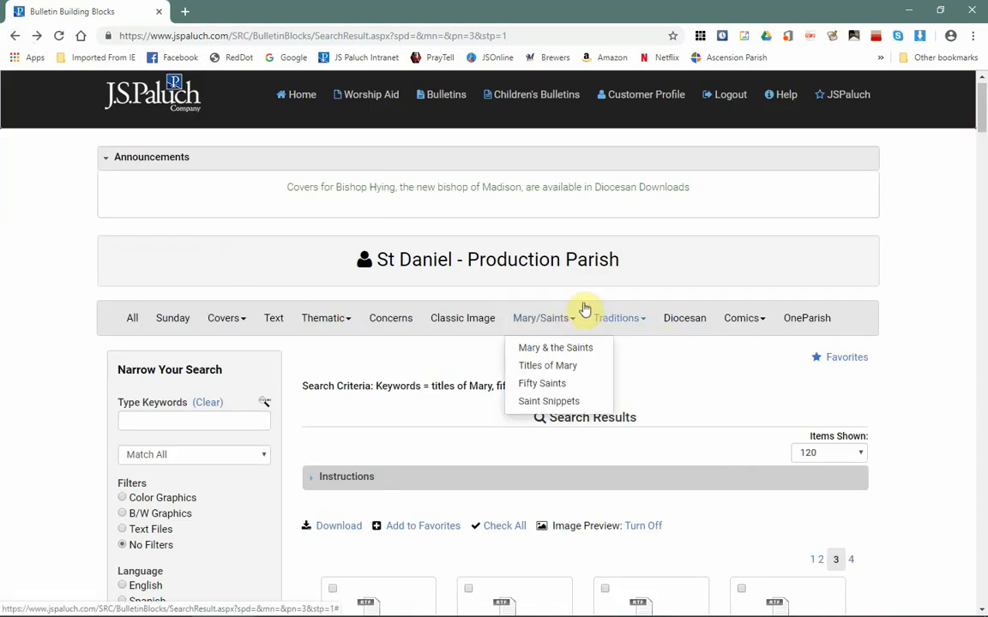
left_click(558, 409)
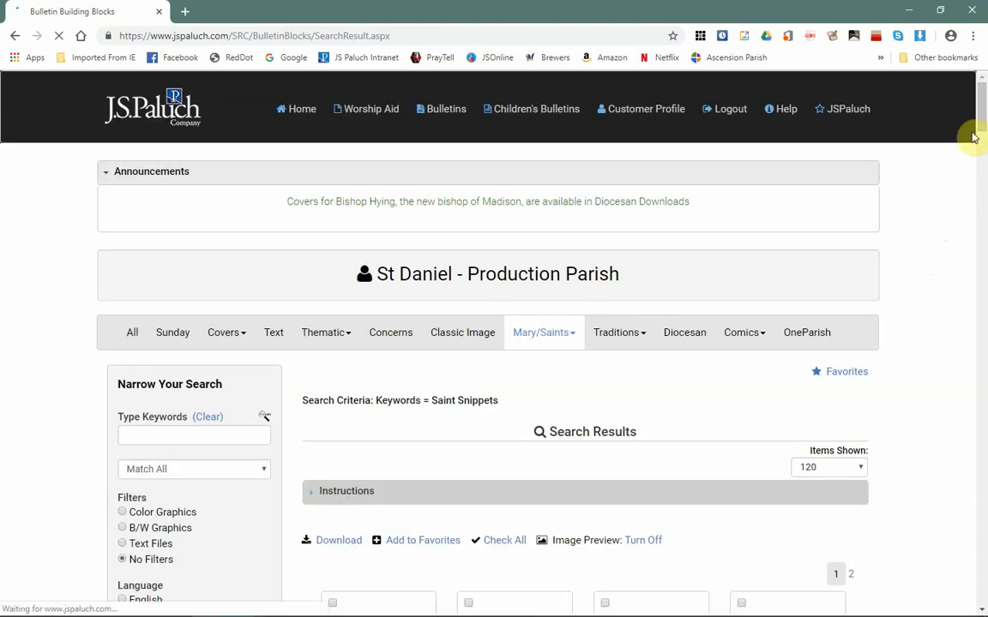
left_click_drag(976, 111, 975, 192)
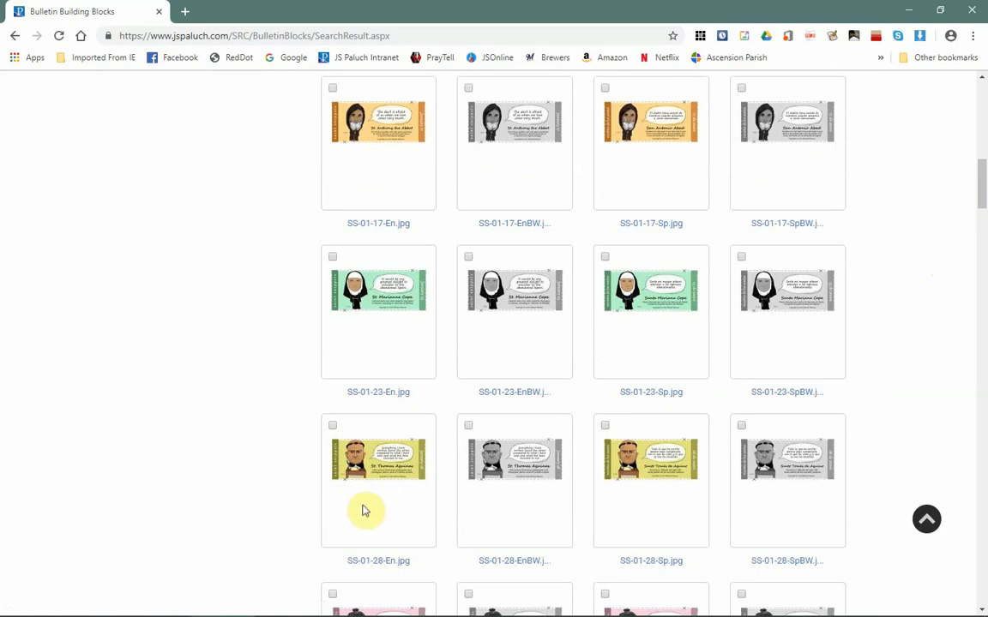
mouse_move(362, 511)
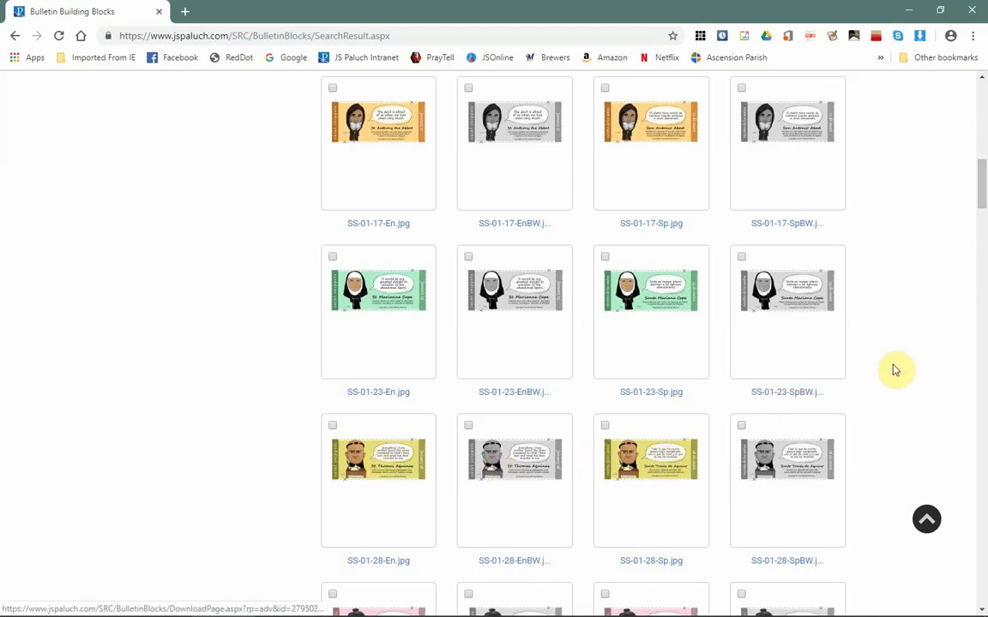
- List the All Traditions resources, look over the RTF text files and show the available Traditions subcategories
left_click(927, 521)
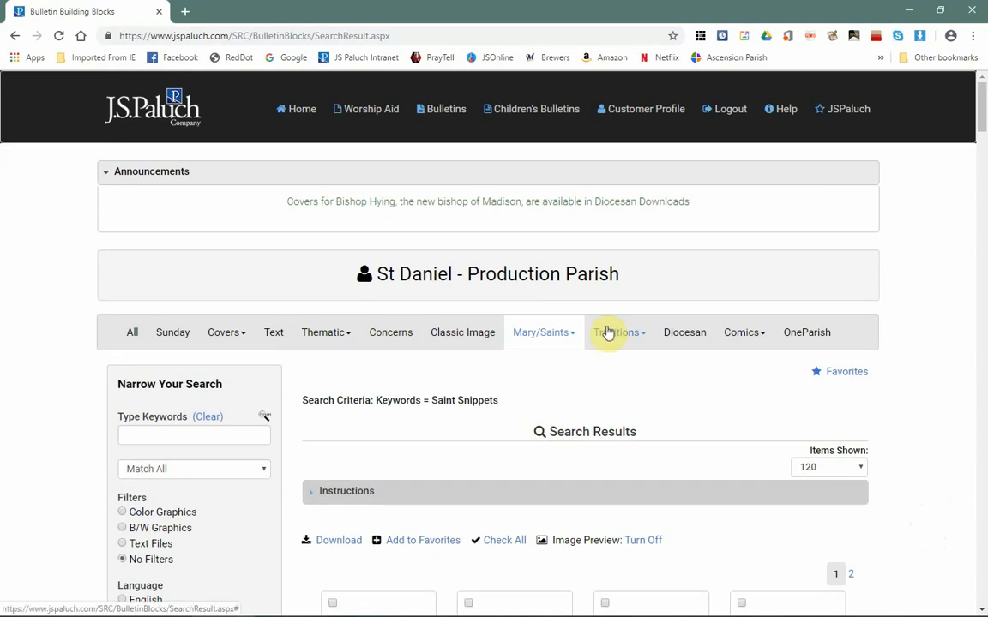
left_click(619, 334)
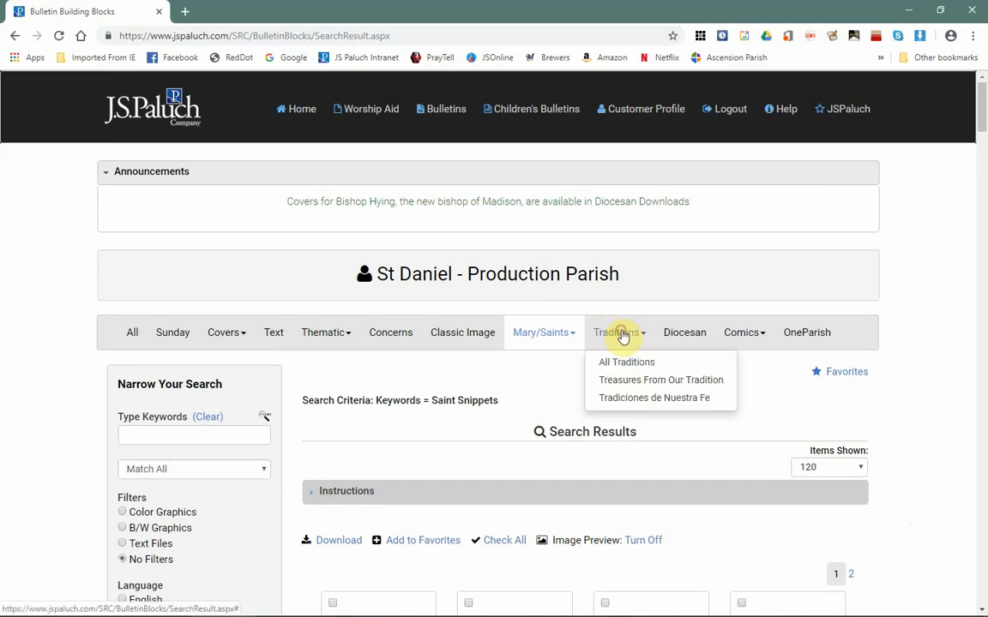
left_click(630, 362)
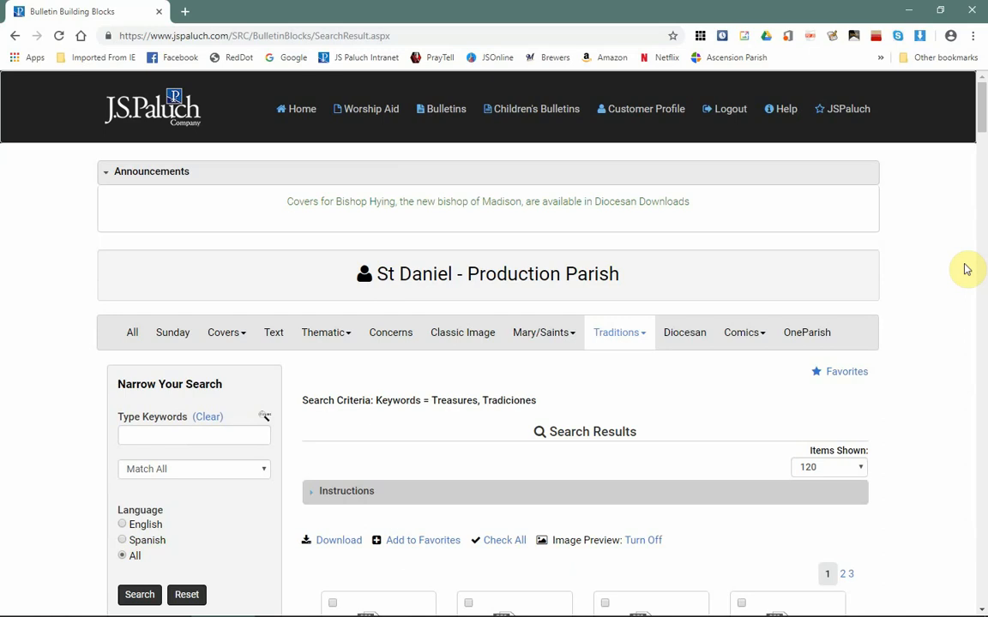
scroll(966, 269, "down", 4)
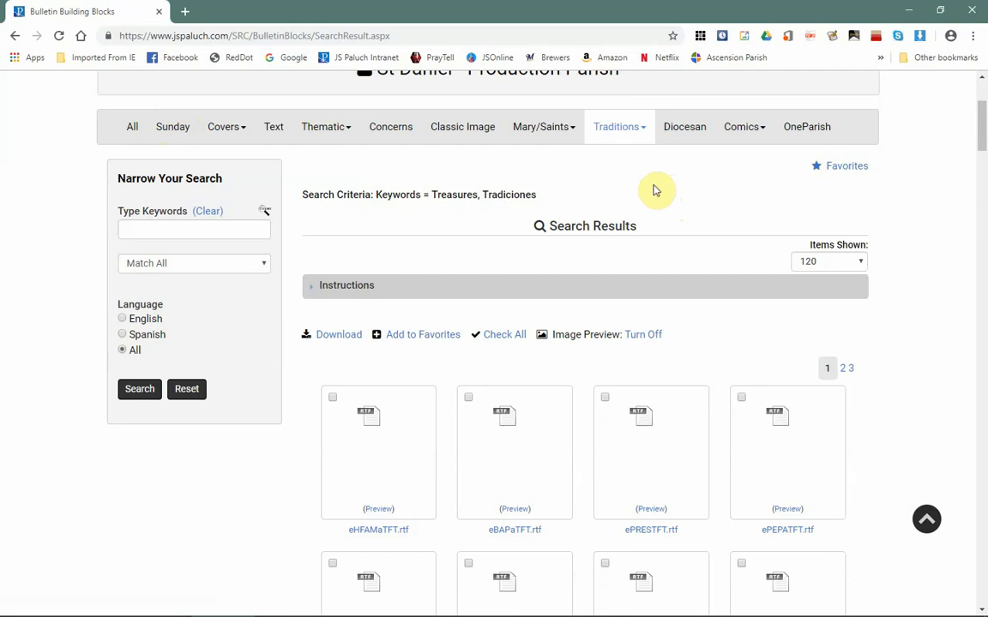
left_click(647, 132)
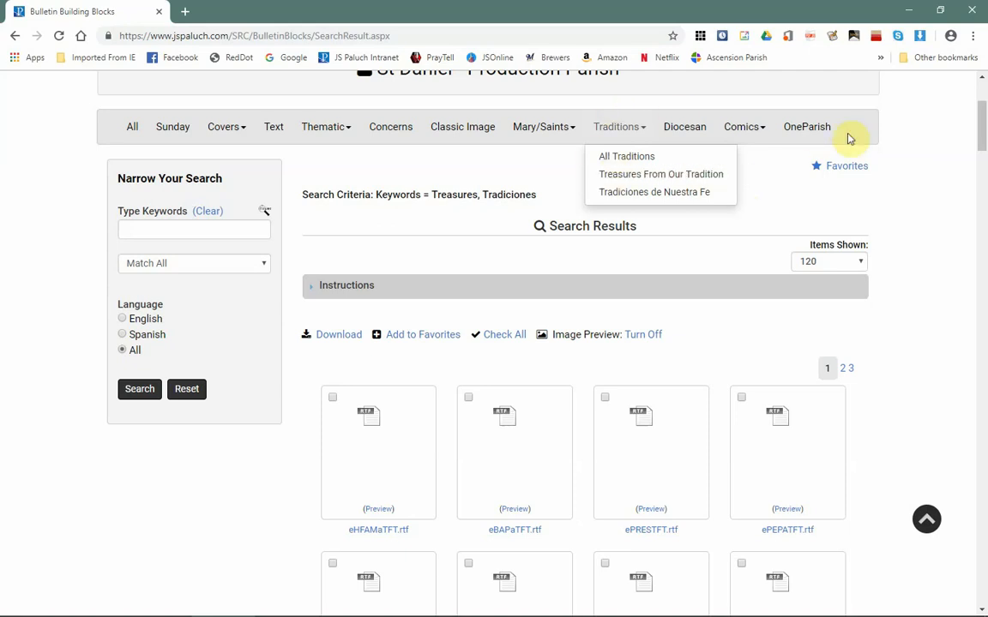
- List the Diocesan downloads and examine the Bishop Hying covers, Compass bulletins and other diocesan files
left_click(684, 127)
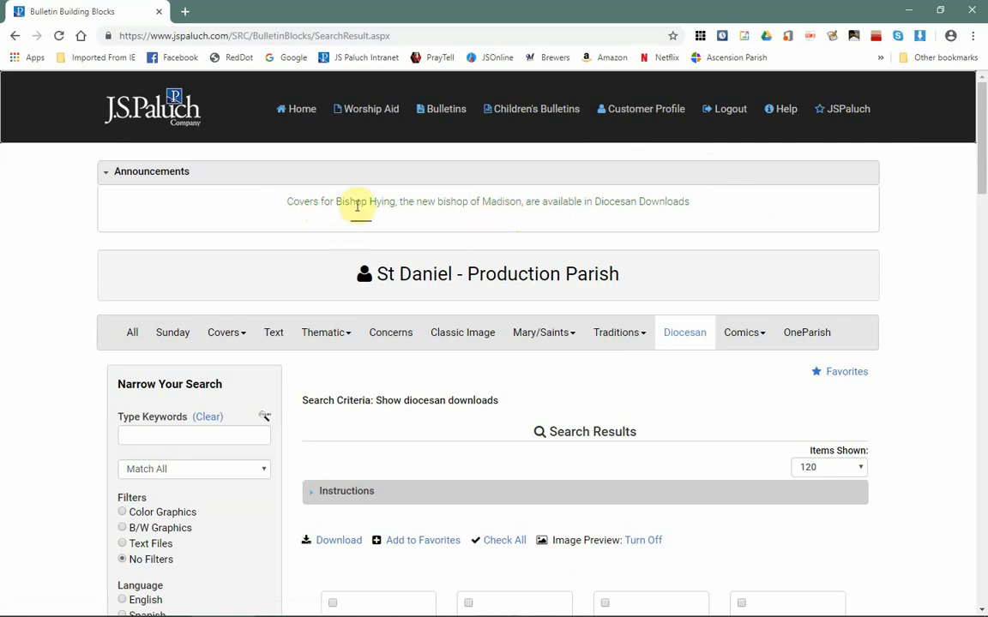
scroll(791, 213, "down", 1)
scroll(792, 213, "down", 6)
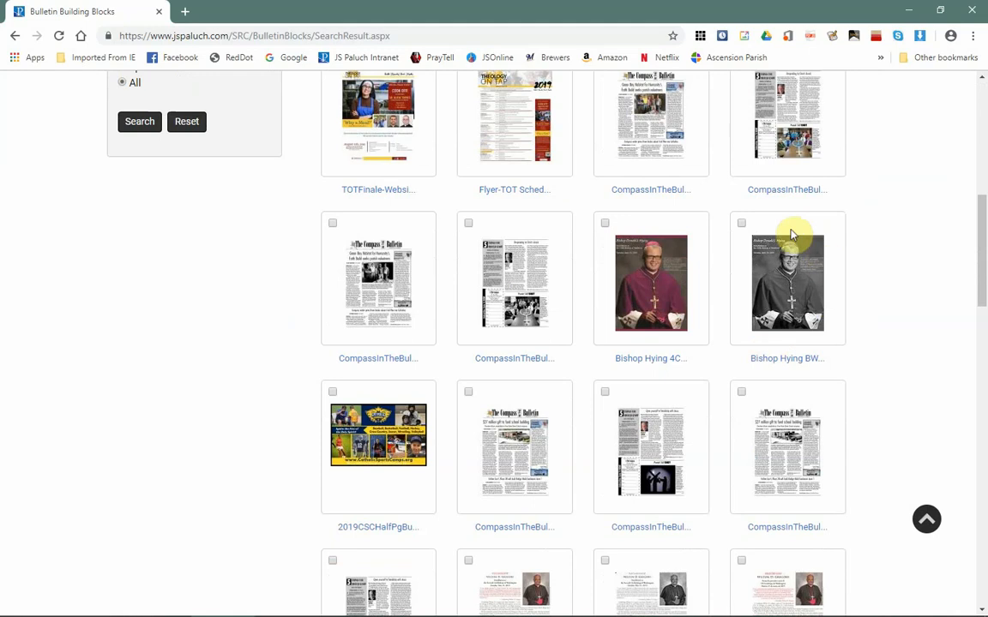
left_click_drag(984, 273, 983, 189)
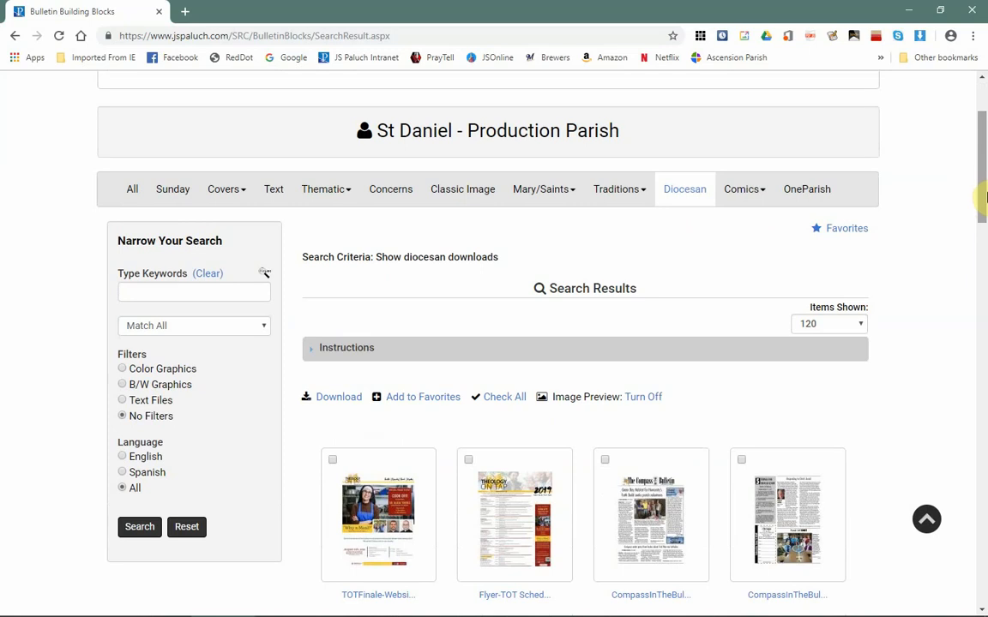
scroll(923, 222, "up", 2)
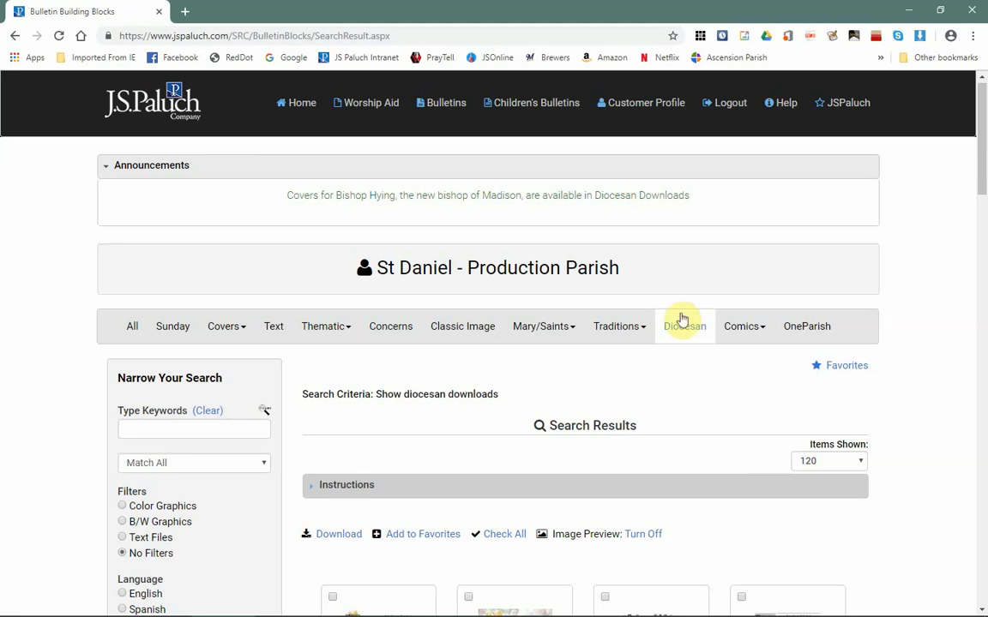
scroll(918, 194, "down", 3)
scroll(918, 194, "down", 2)
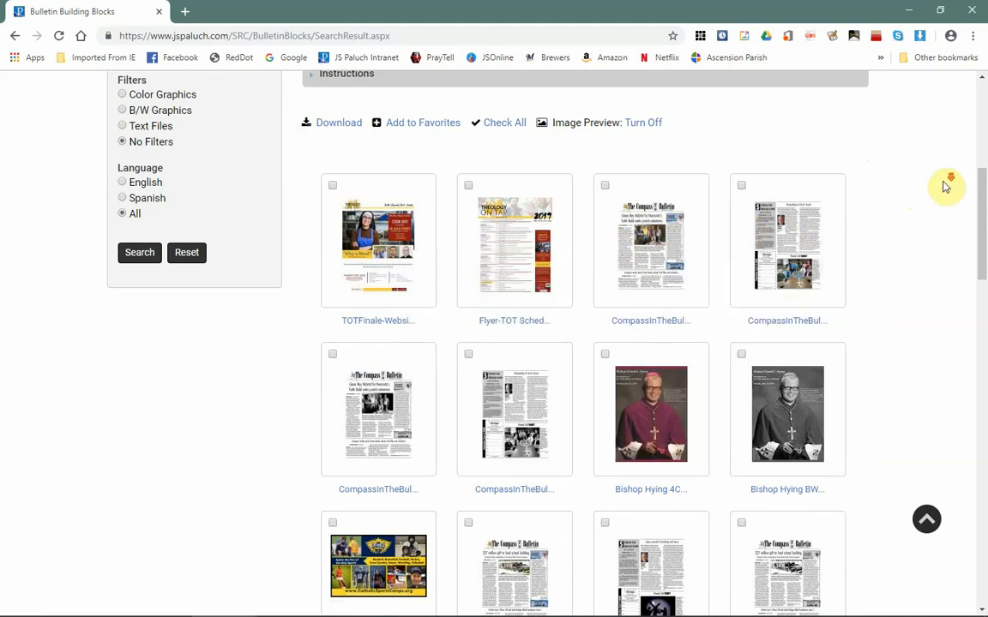
scroll(946, 186, "down", 3)
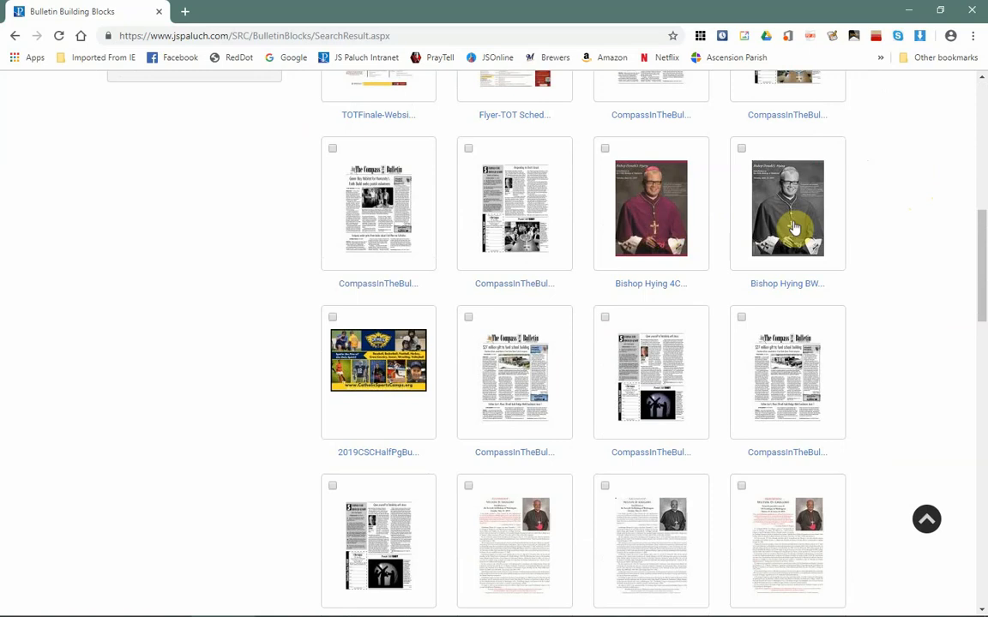
scroll(907, 227, "down", 2)
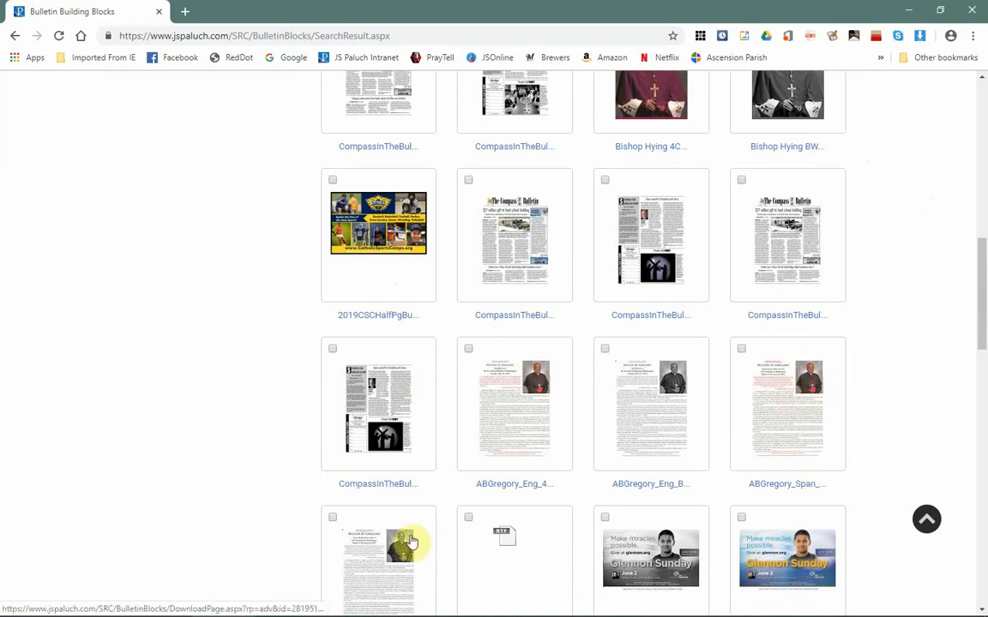
left_click_drag(981, 265, 980, 108)
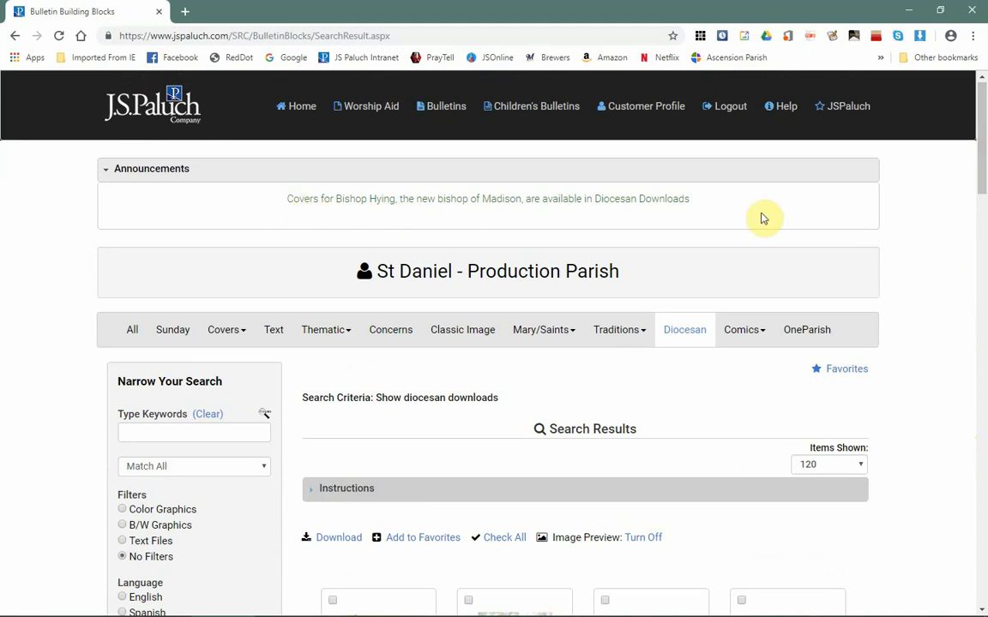
- List the Comics - Current resources and bring the Pastor Al and The Little Ones comics into view
left_click(756, 335)
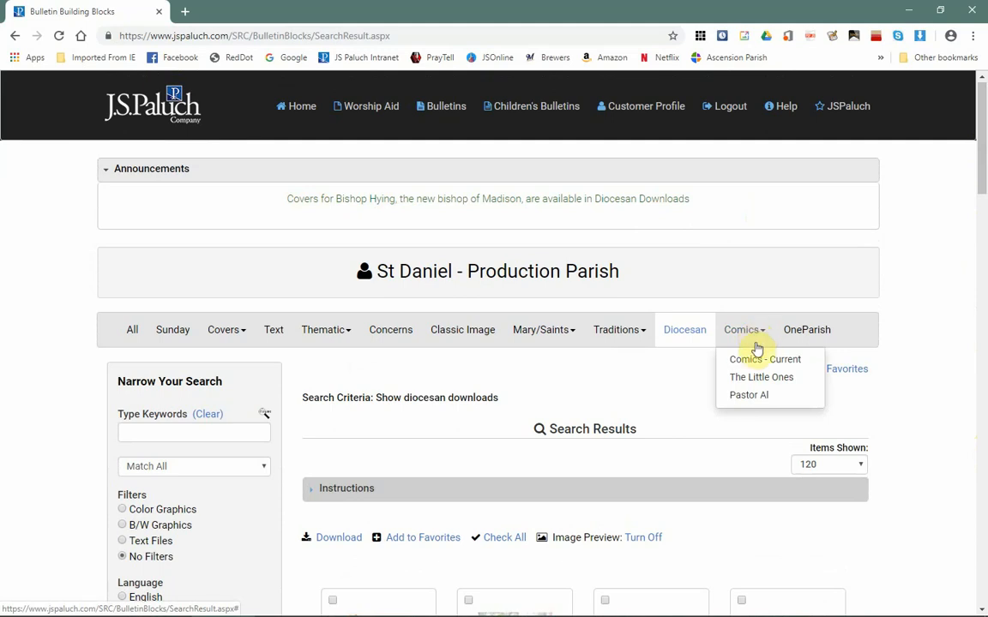
left_click(754, 362)
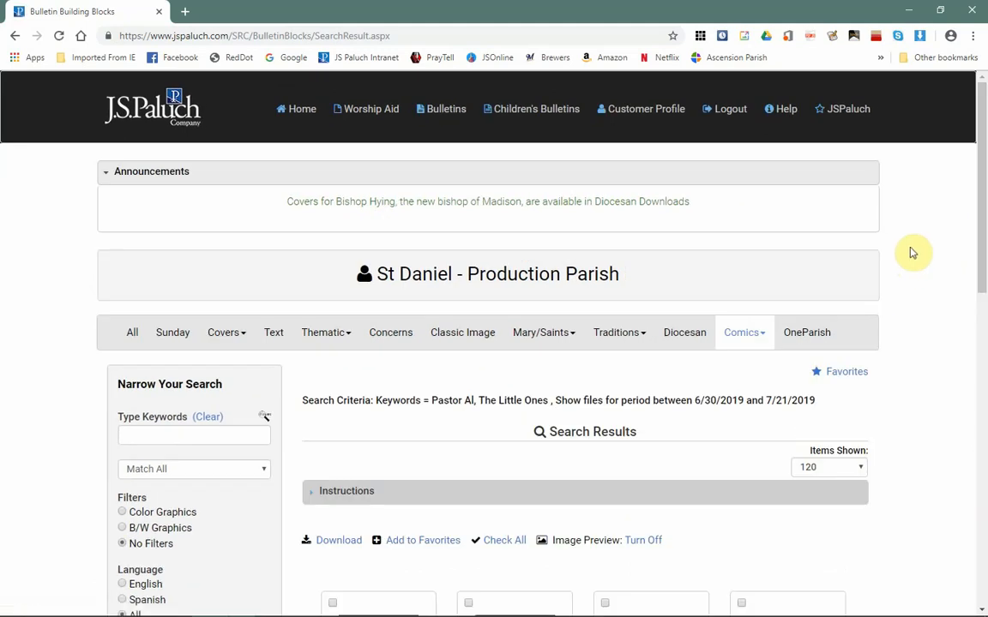
scroll(913, 257, "down", 3)
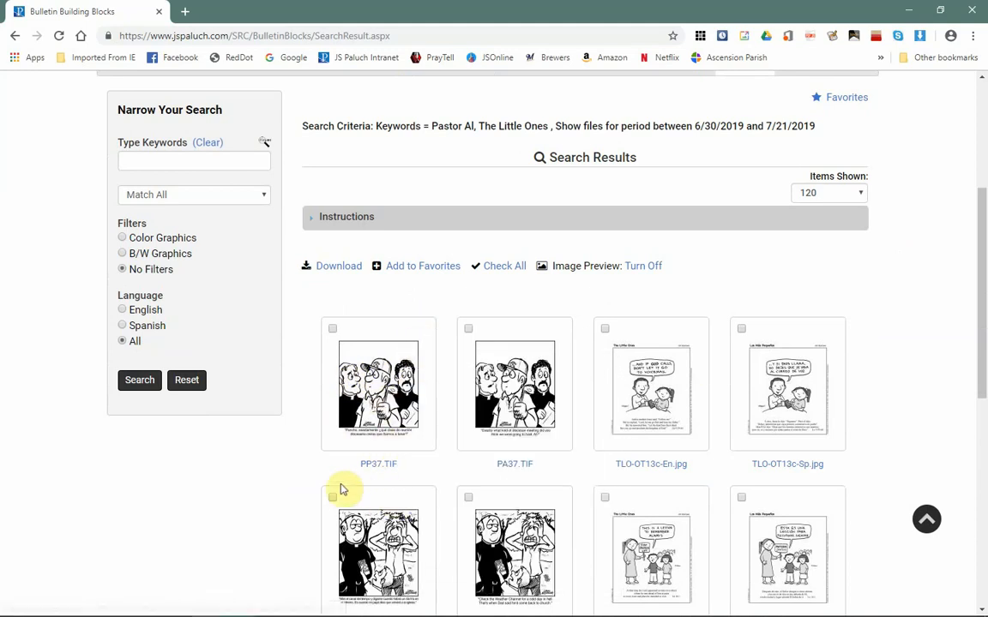
mouse_move(383, 481)
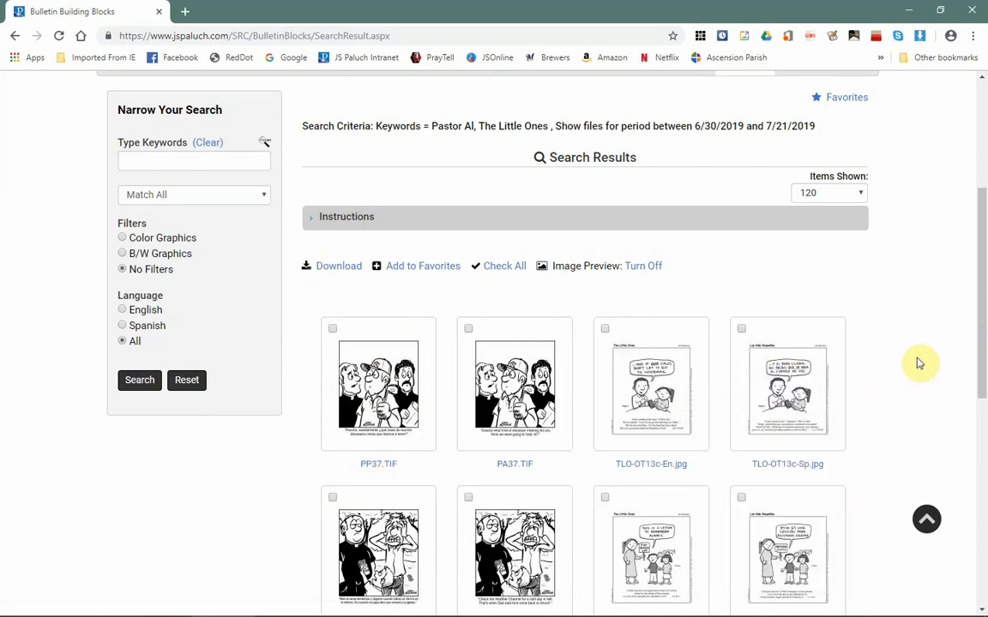
- Look through the current Pastor Al and The Little Ones comics in English and Spanish
scroll(918, 364, "down", 1)
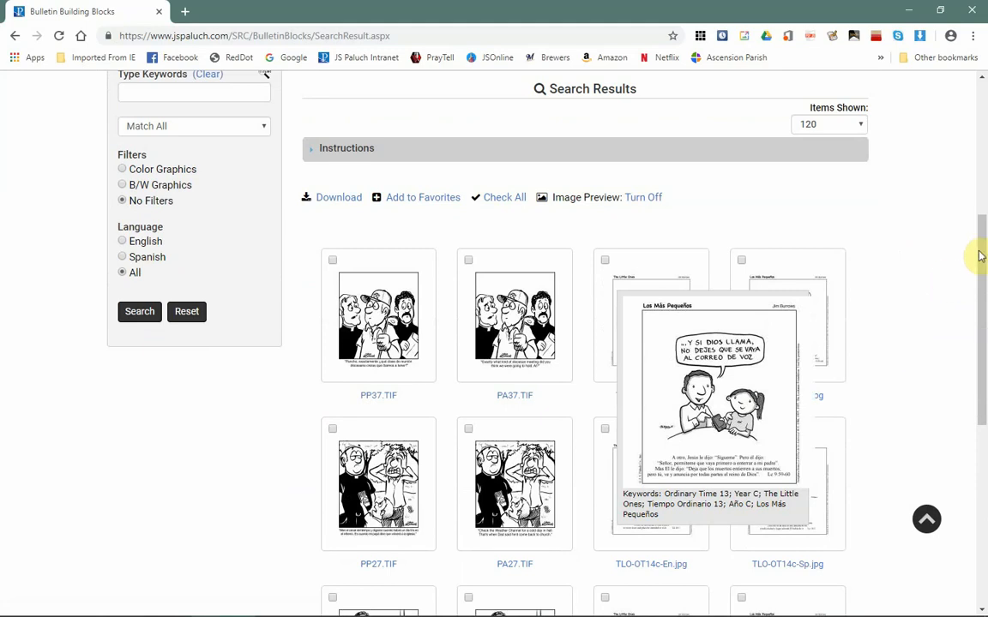
left_click_drag(980, 249, 979, 271)
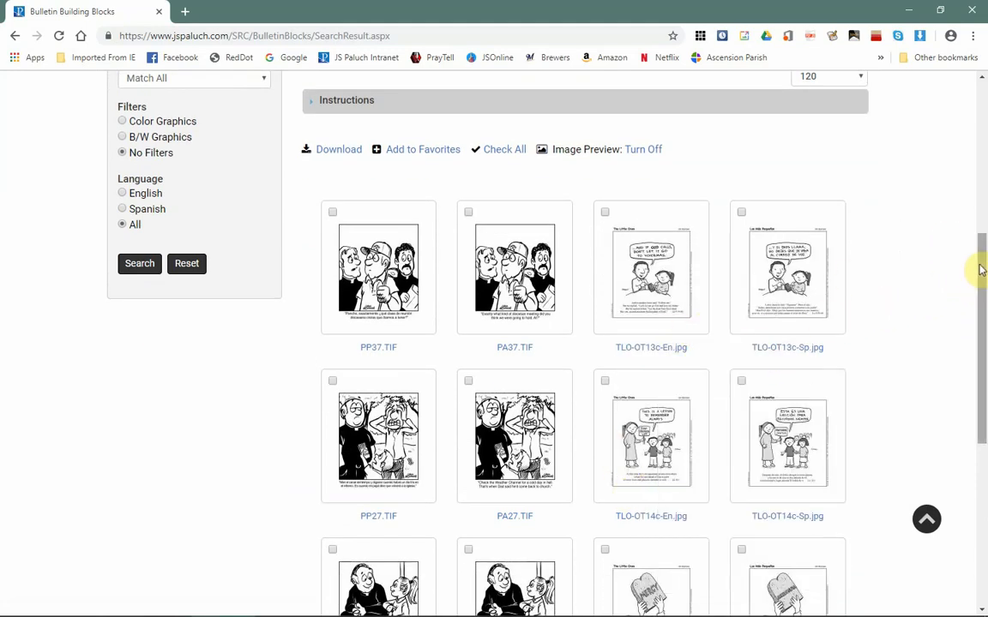
left_click_drag(981, 271, 981, 182)
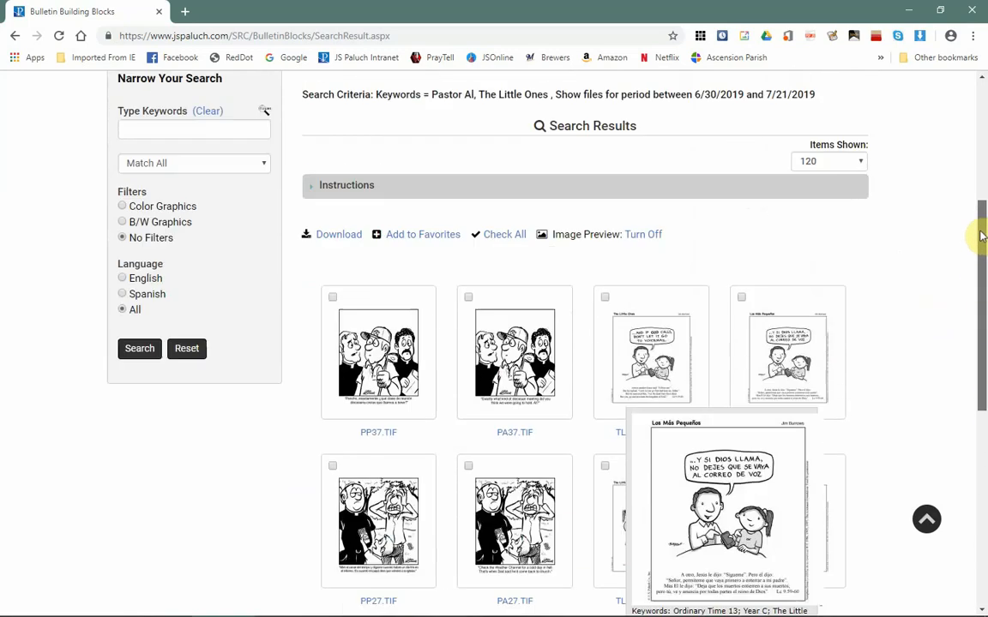
scroll(943, 281, "up", 3)
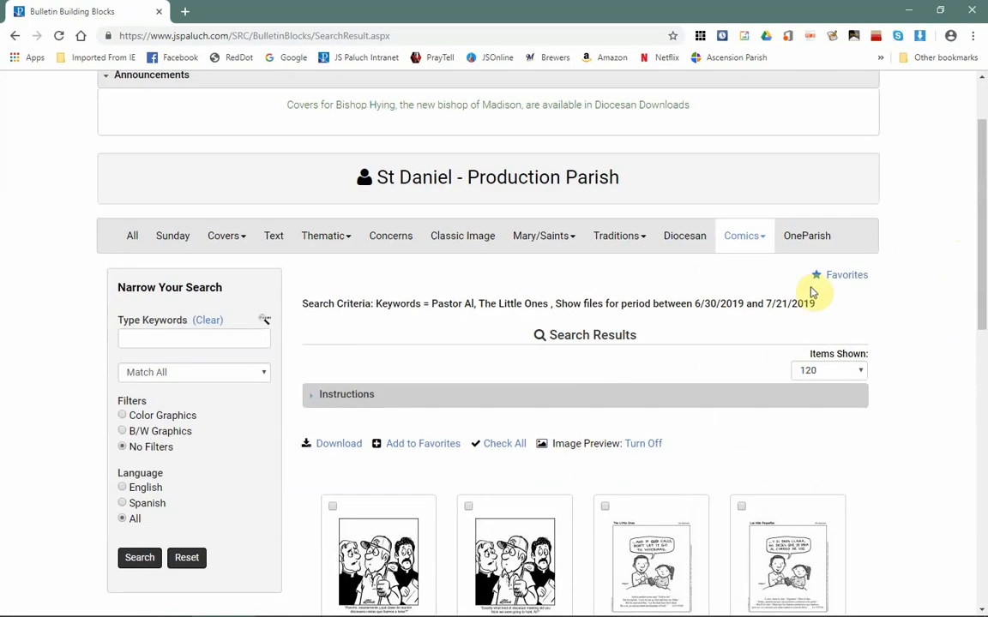
- List the Pastor Al comics and look over the other Comics subcategories
left_click(762, 241)
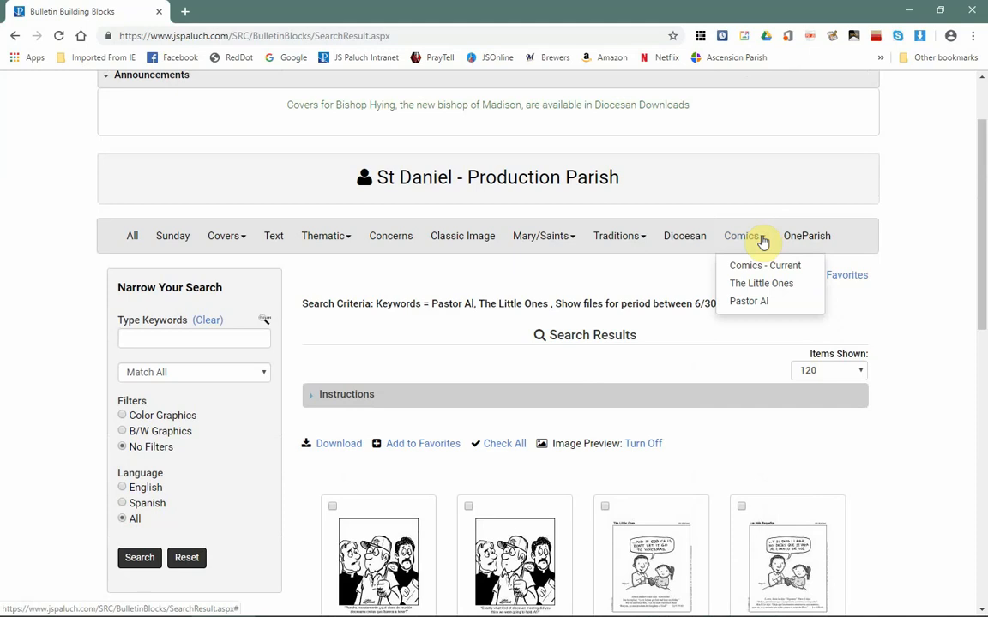
left_click(755, 306)
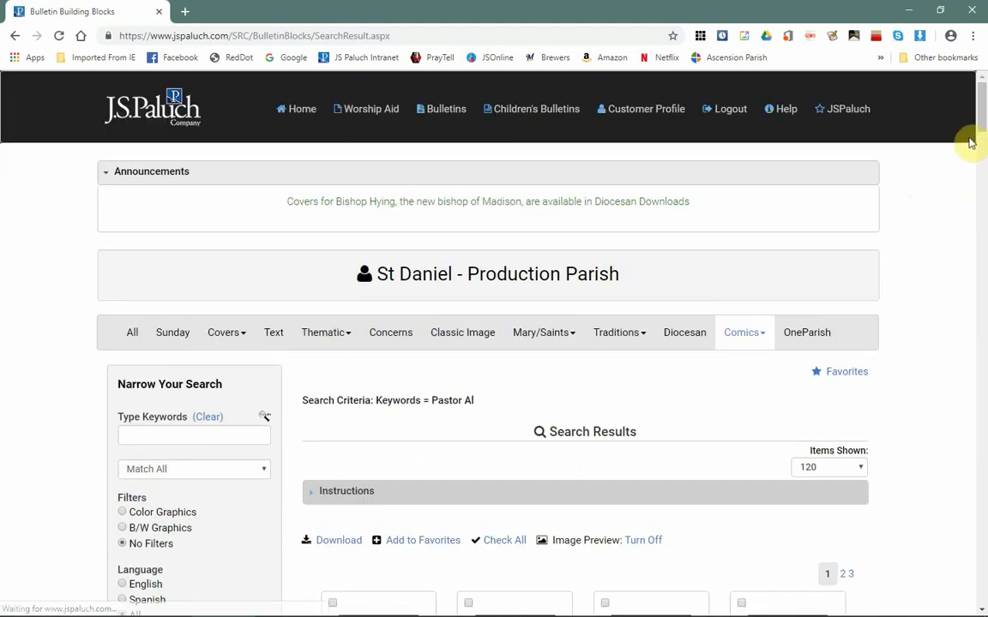
mouse_move(979, 115)
left_mouse_down()
mouse_move(982, 147)
mouse_move(982, 136)
left_mouse_up()
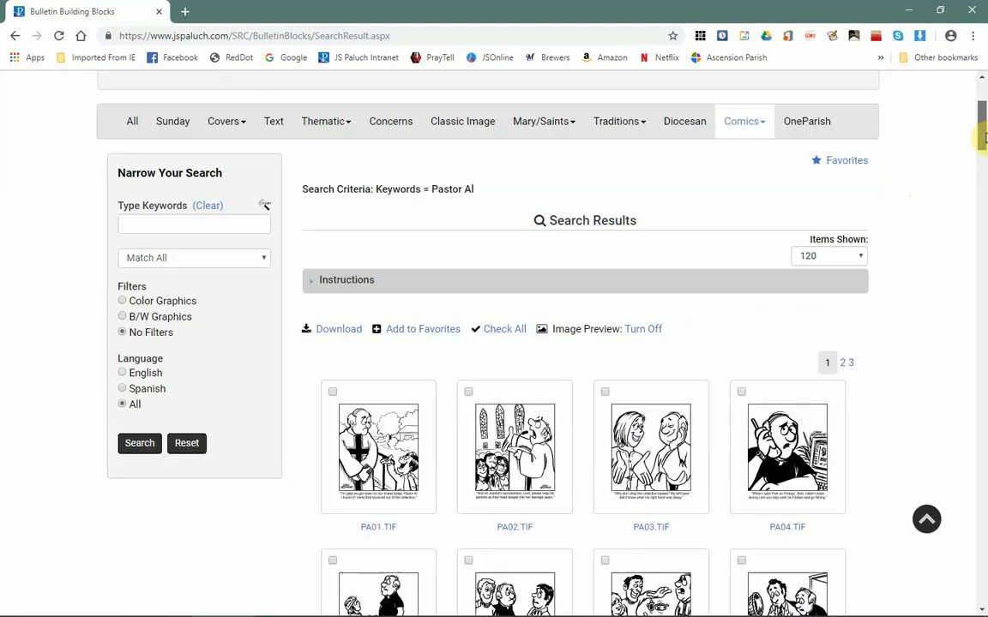
left_click(762, 127)
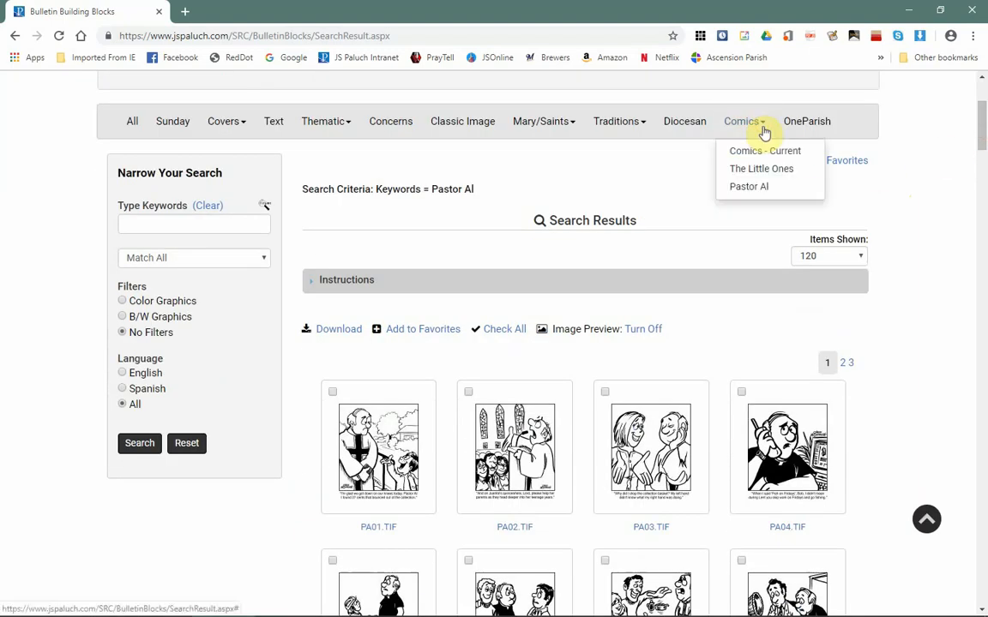
left_click(922, 255)
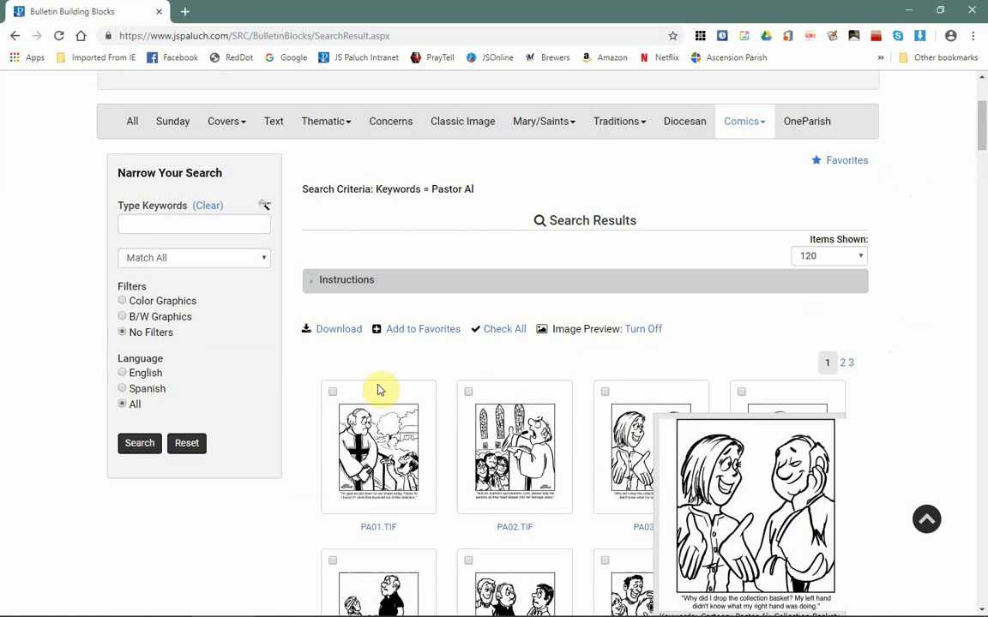
- Narrow the Pastor Al comics to English only and look through the filtered results
left_click(122, 374)
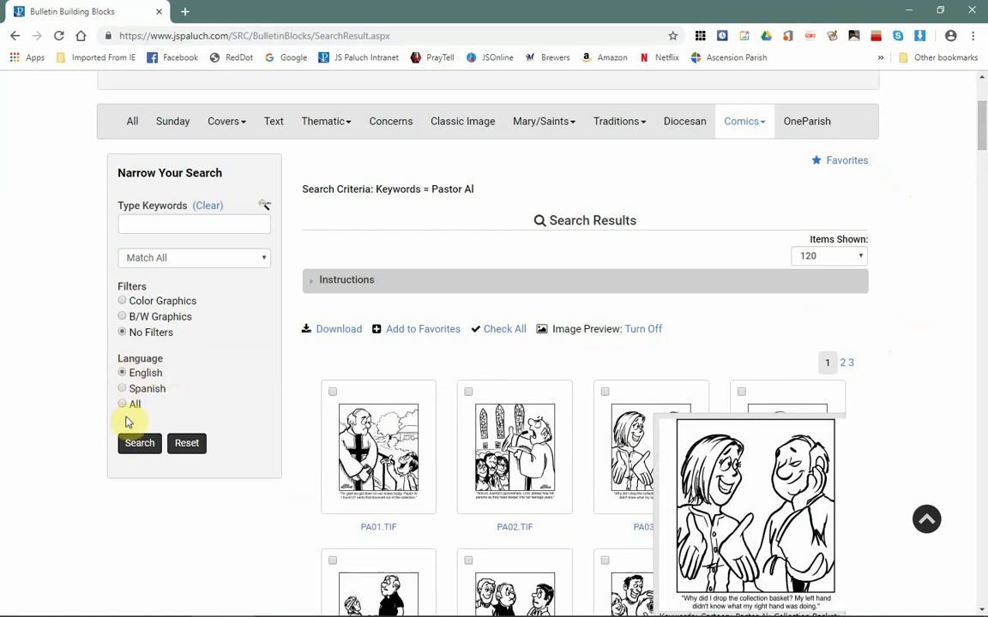
left_click(137, 444)
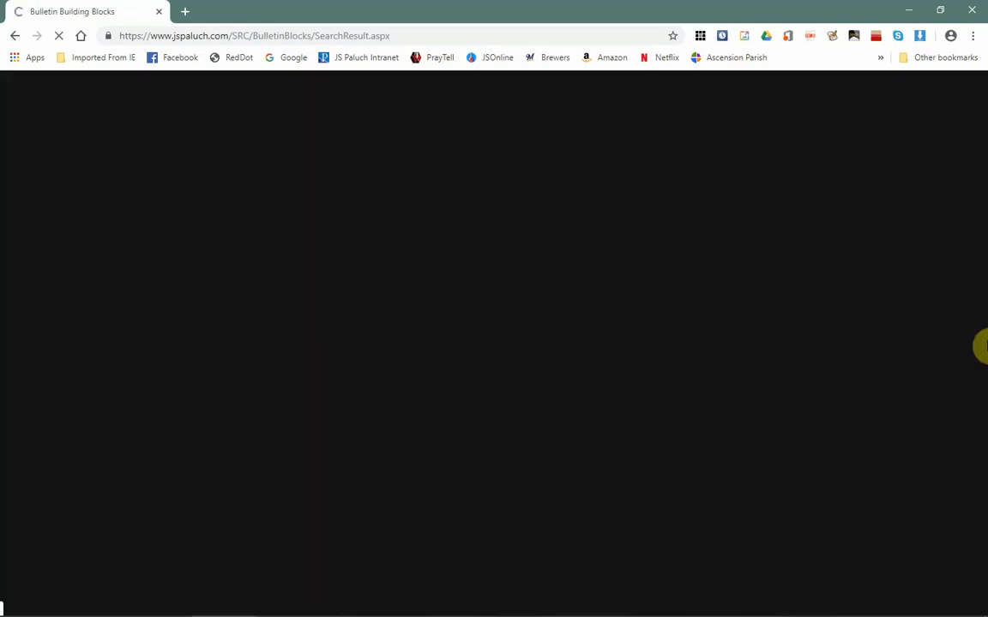
scroll(986, 345, "down", 5)
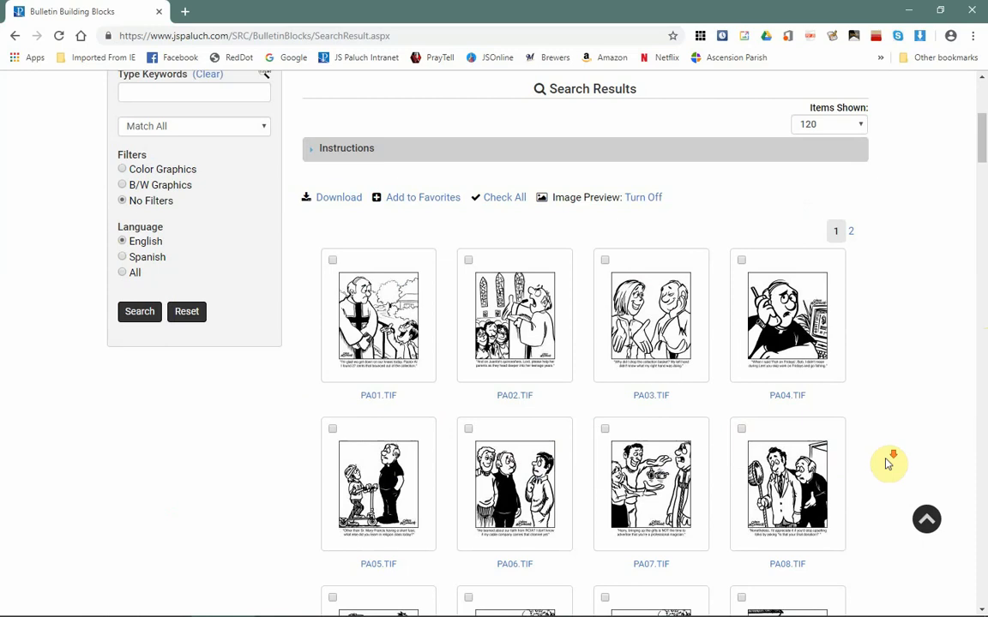
scroll(888, 463, "down", 2)
scroll(888, 463, "up", 4)
scroll(884, 464, "up", 1)
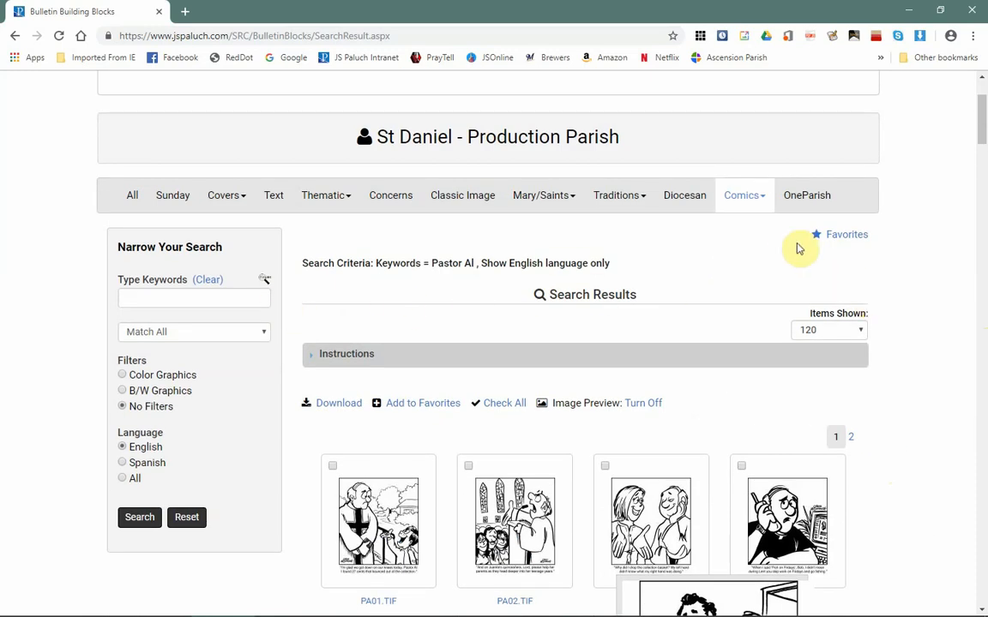
- List the OneParish resources and look through the promotional graphics in color and black and white
left_click(810, 199)
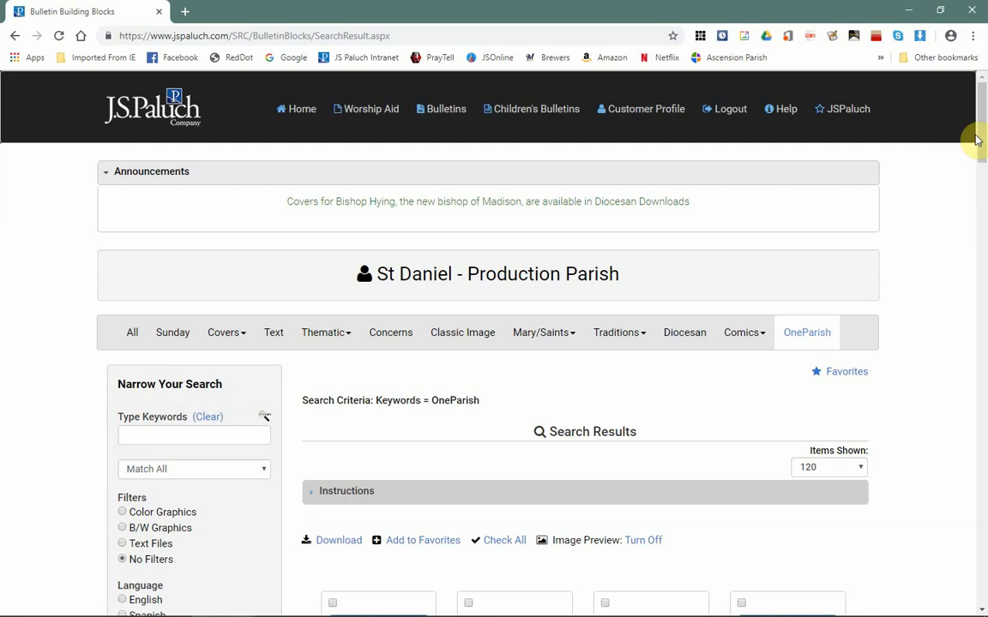
scroll(935, 176, "down", 4)
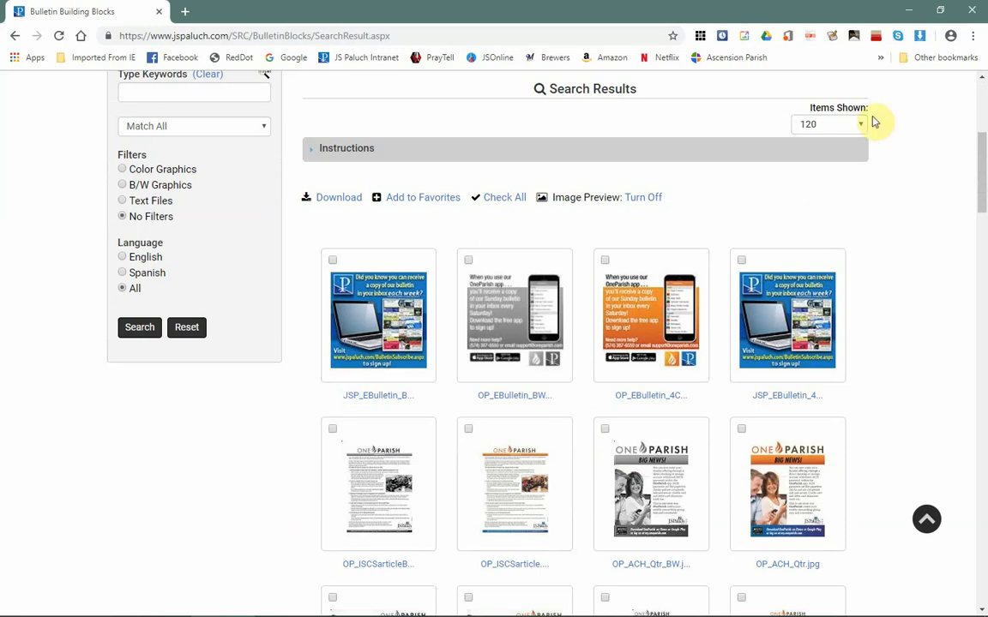
scroll(913, 183, "down", 3)
scroll(912, 183, "down", 4)
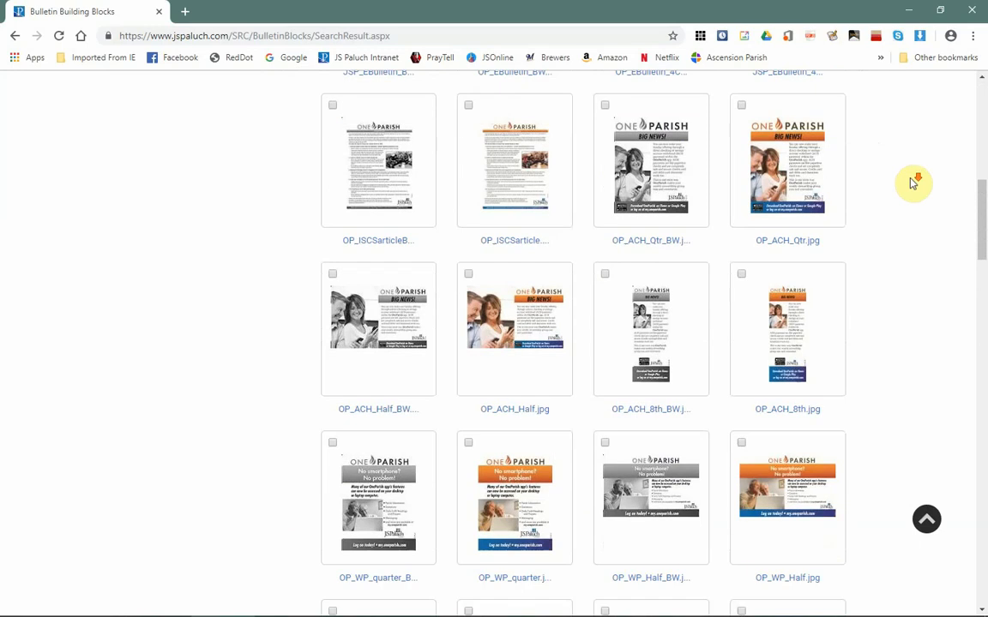
scroll(913, 182, "up", 7)
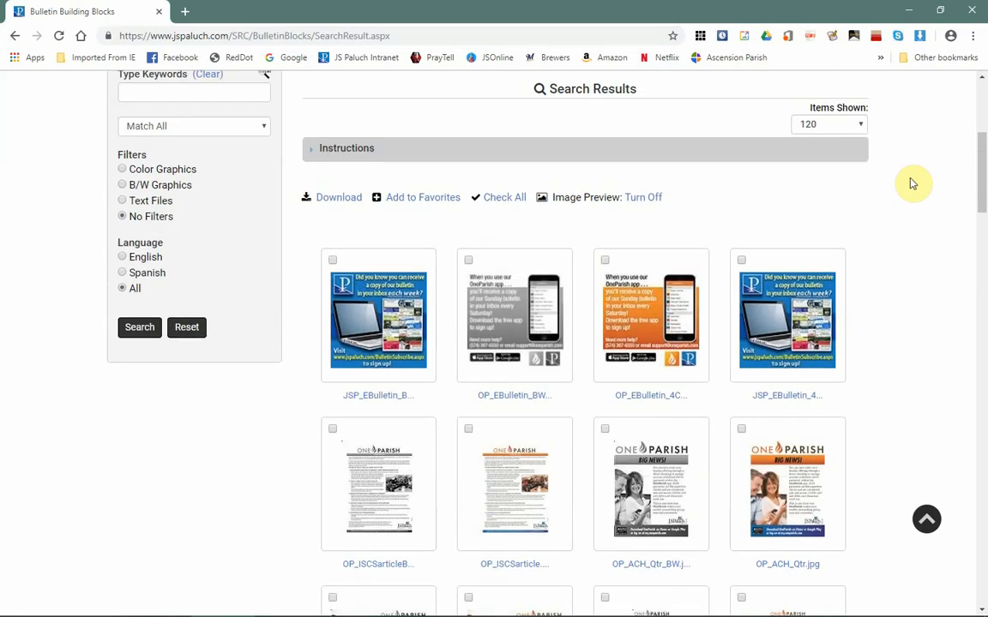
scroll(912, 183, "up", 7)
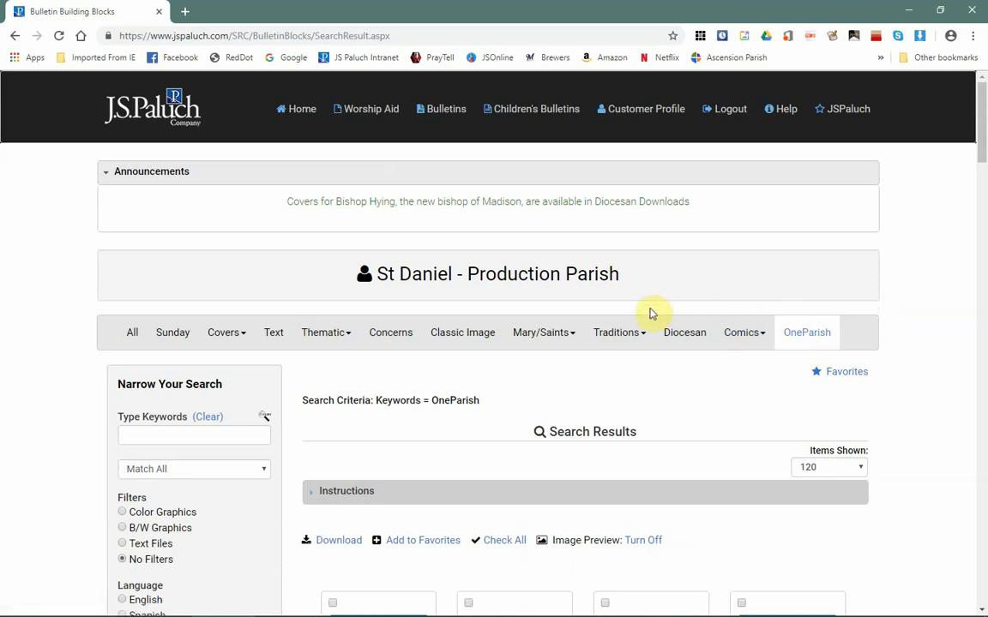
- Open the All resource search and examine its Sunday choices and keyword field
left_click(130, 336)
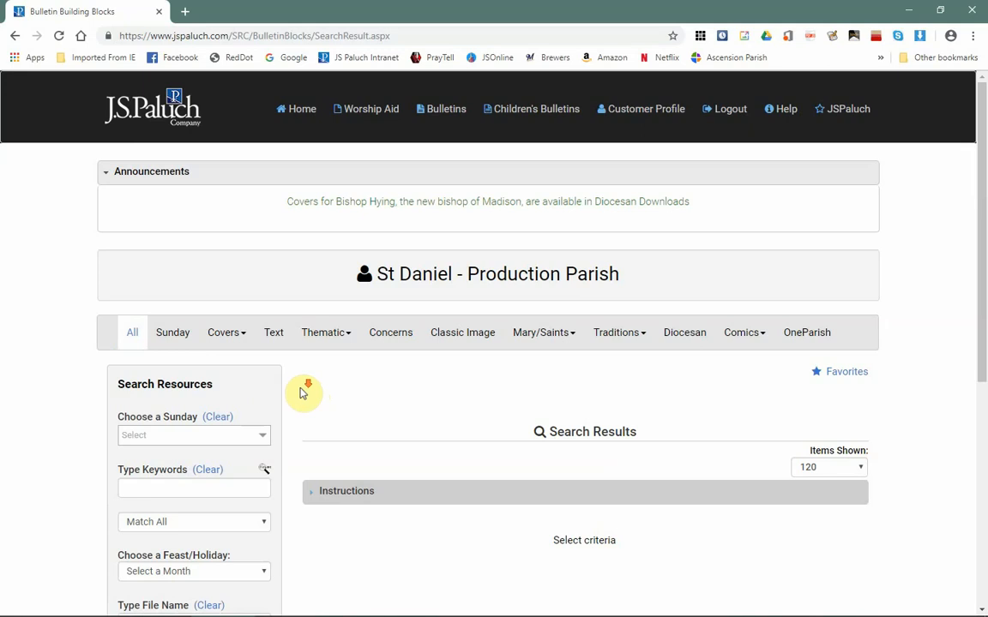
scroll(300, 393, "down", 3)
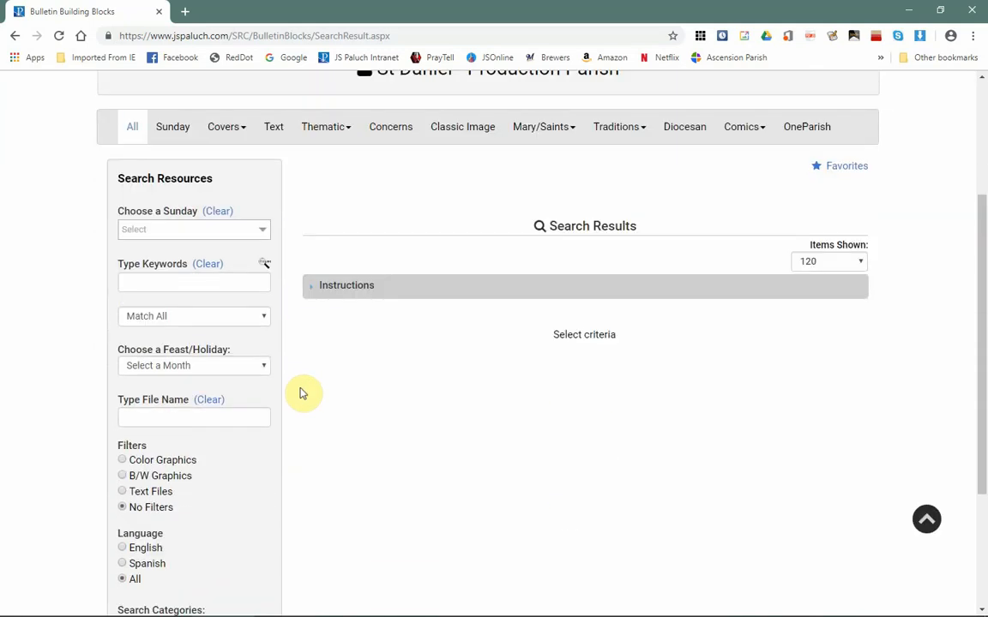
left_click(260, 230)
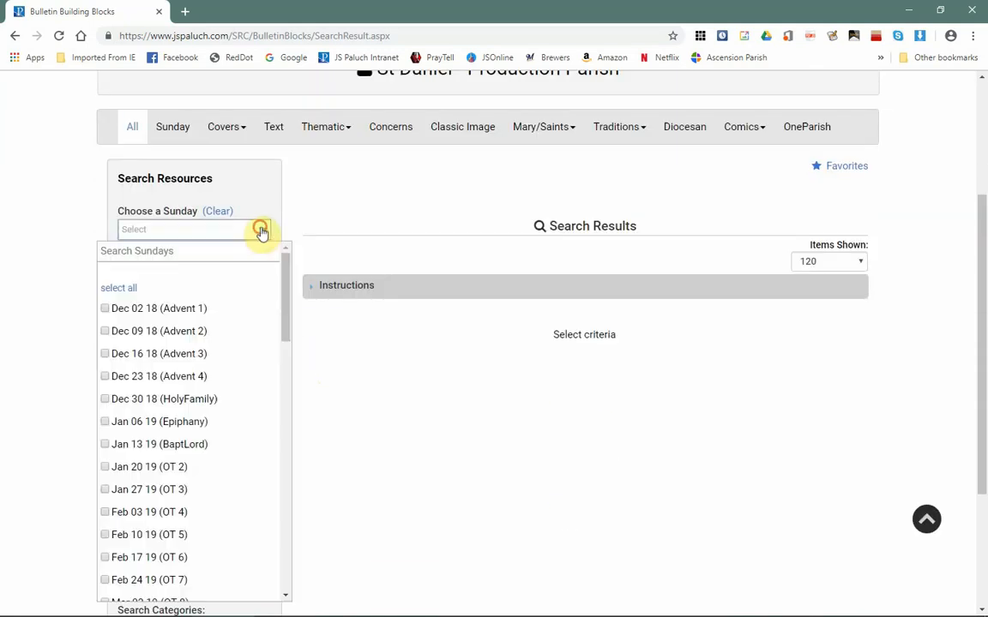
left_click(268, 230)
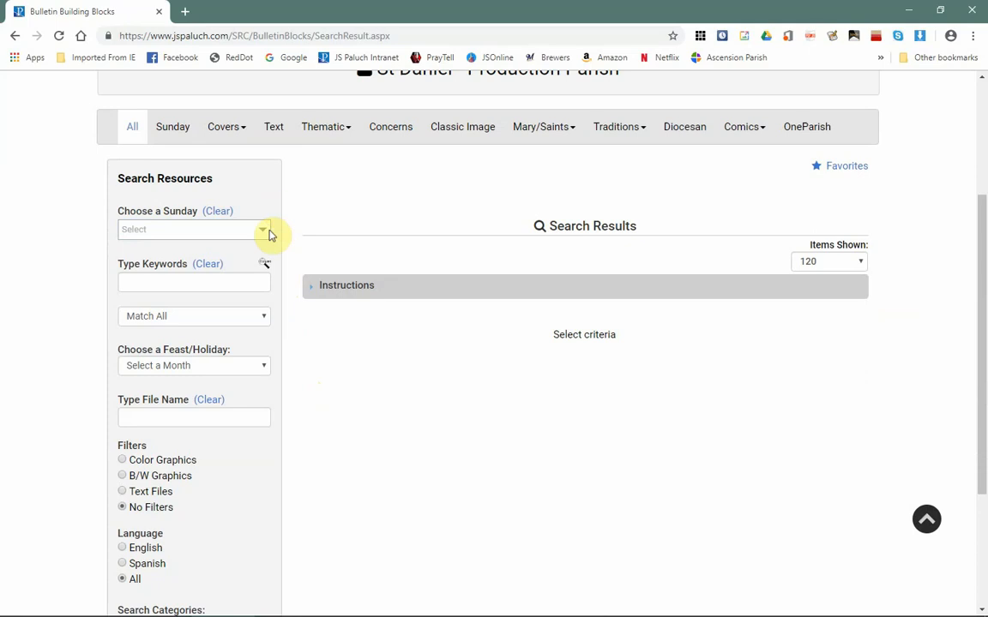
left_click(230, 280)
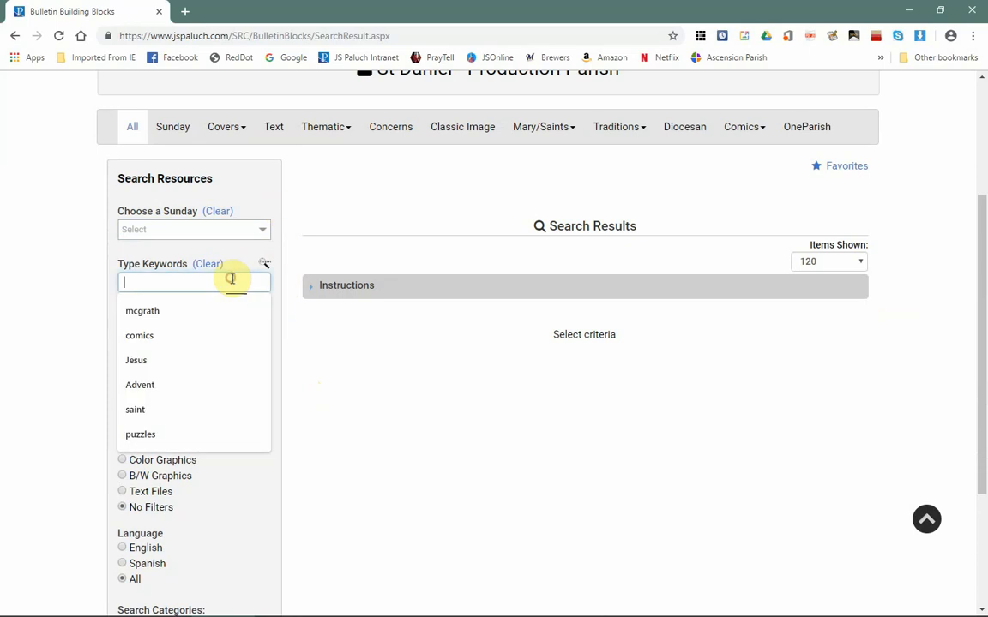
left_click(267, 189)
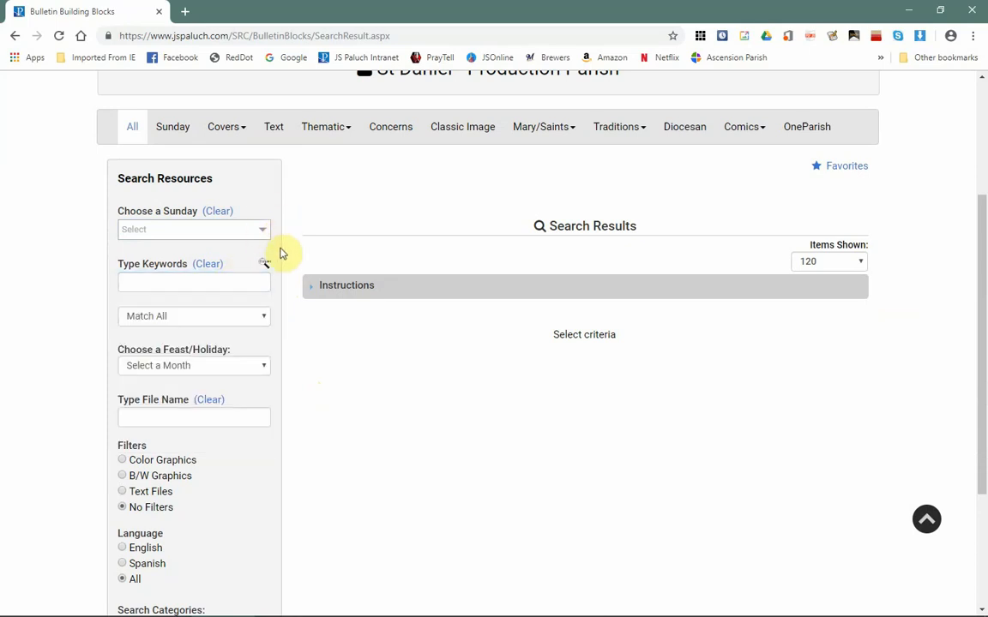
- Examine the feast/holiday months, file name field, filters, language options and search categories of the resource search
left_click(264, 368)
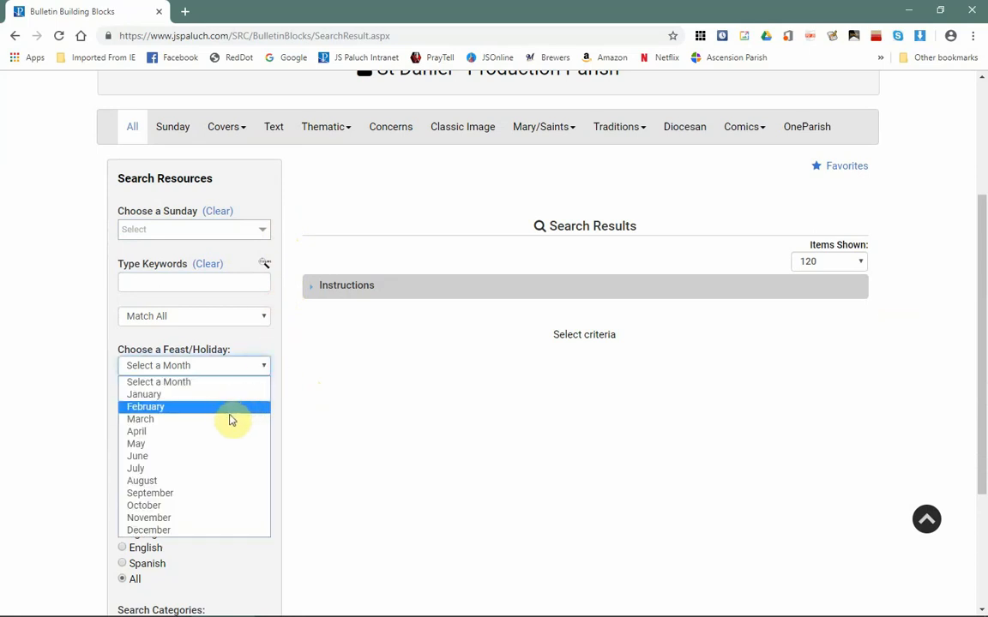
left_click(276, 331)
scroll(279, 449, "down", 1)
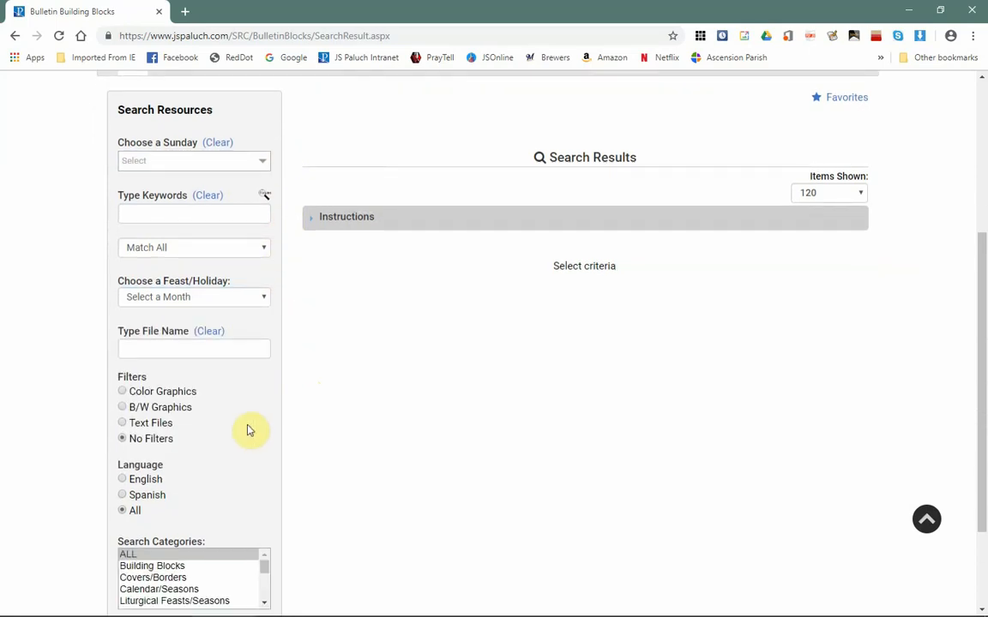
scroll(245, 398, "down", 1)
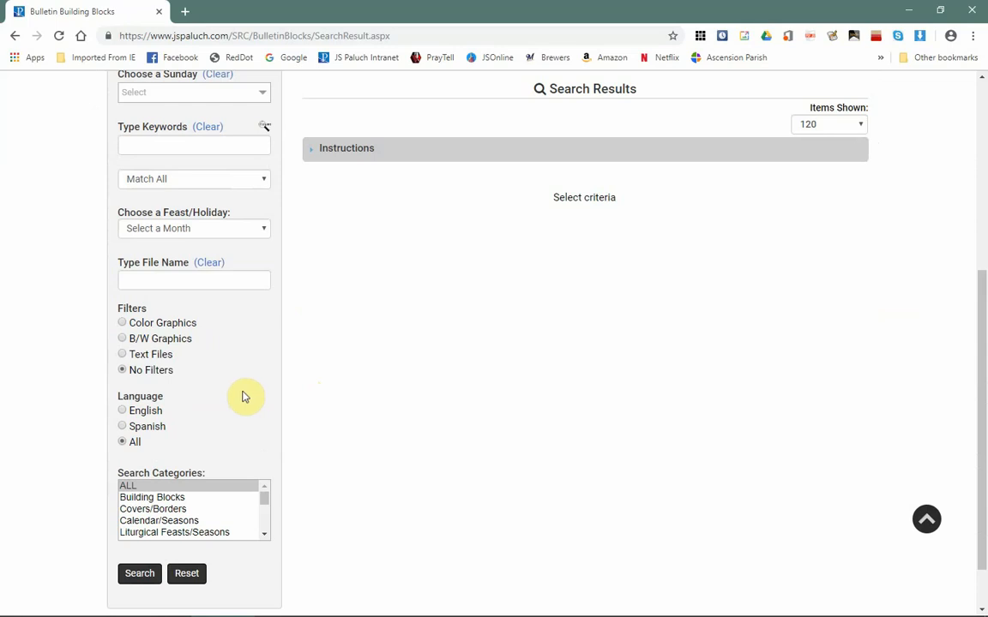
left_click(137, 278)
left_click(264, 261)
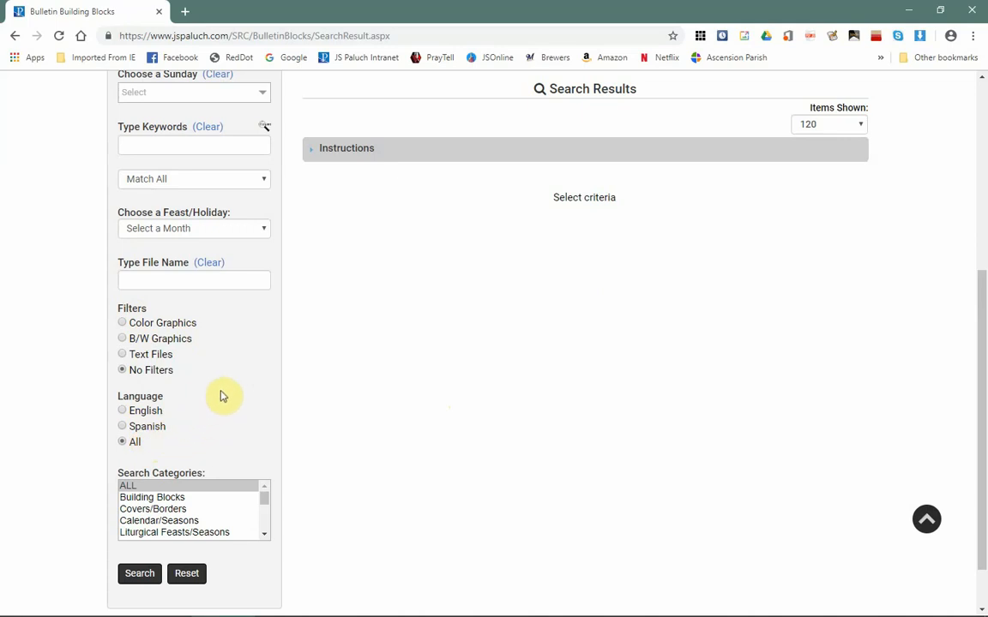
scroll(221, 396, "up", 3)
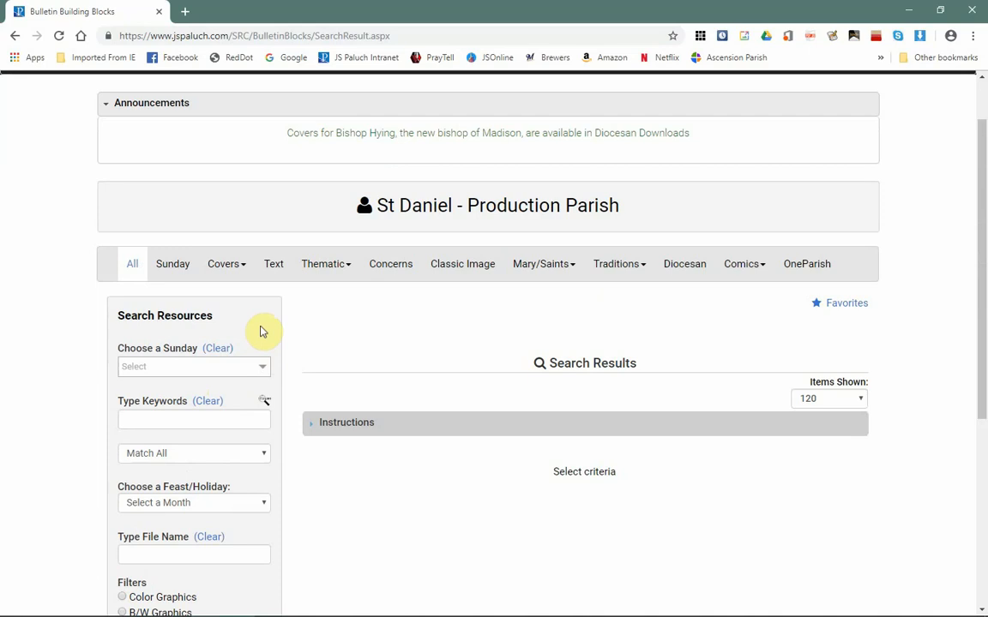
- Choose the five Sundays from Jun 30 19 (OT 13) through Jul 28 19 (OT 17) as search criteria
left_click(181, 273)
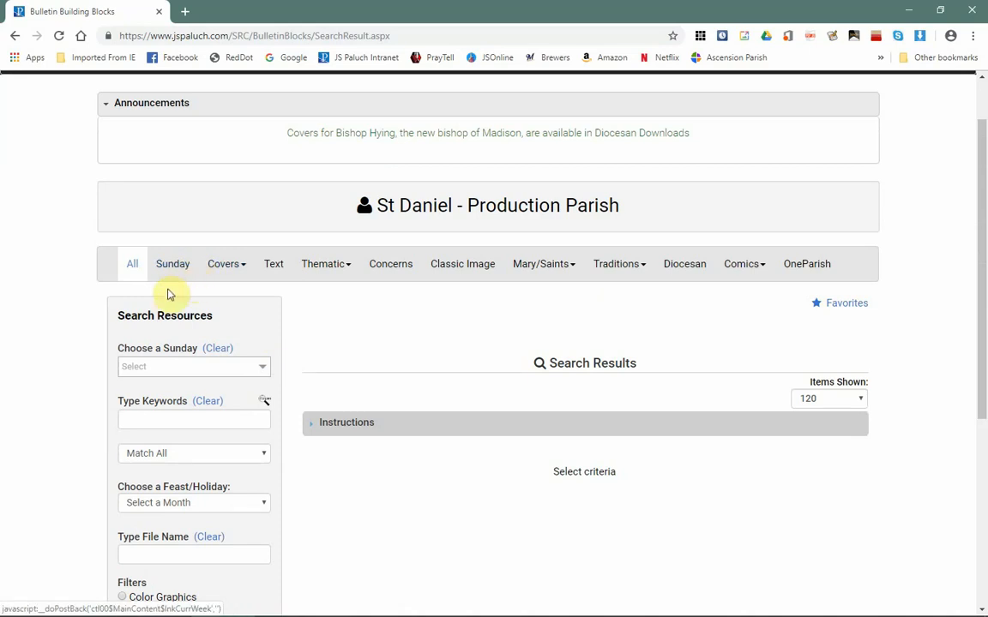
left_click(263, 367)
left_click_drag(289, 413, 287, 503)
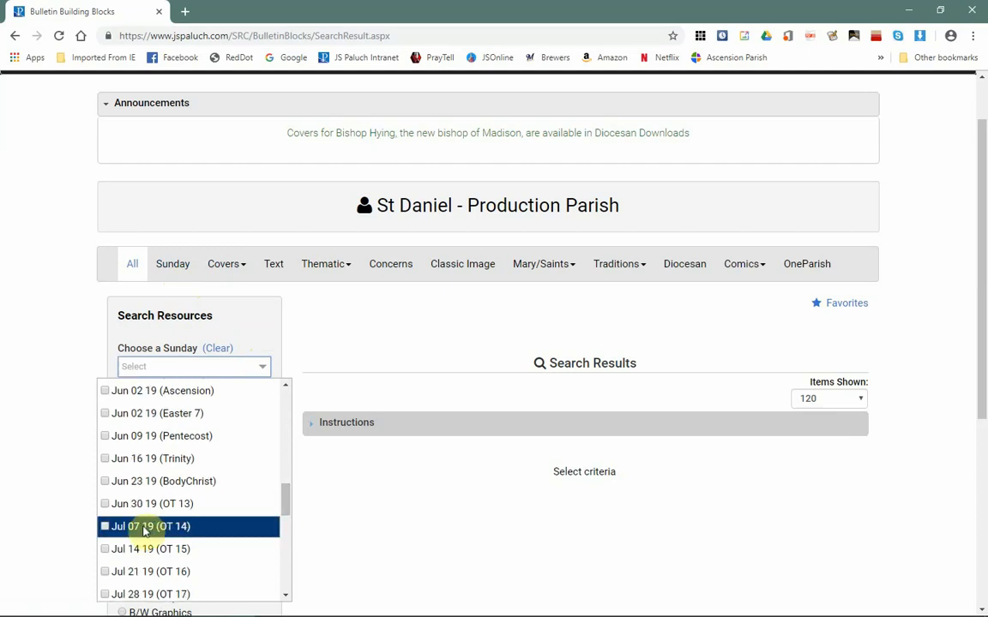
left_click(107, 505)
left_click(105, 527)
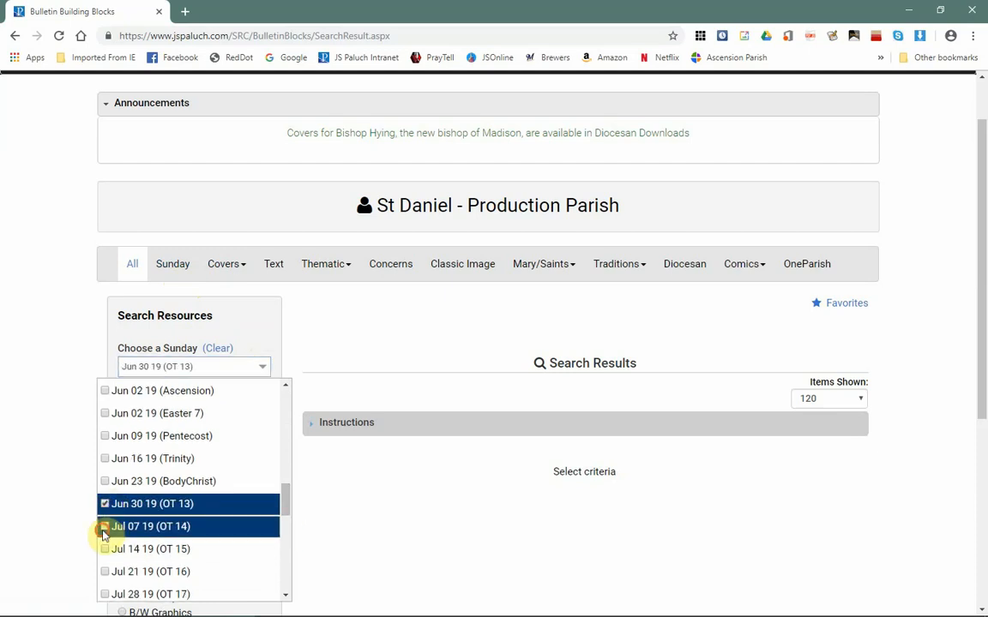
left_click(105, 549)
left_click(105, 572)
left_click(105, 572)
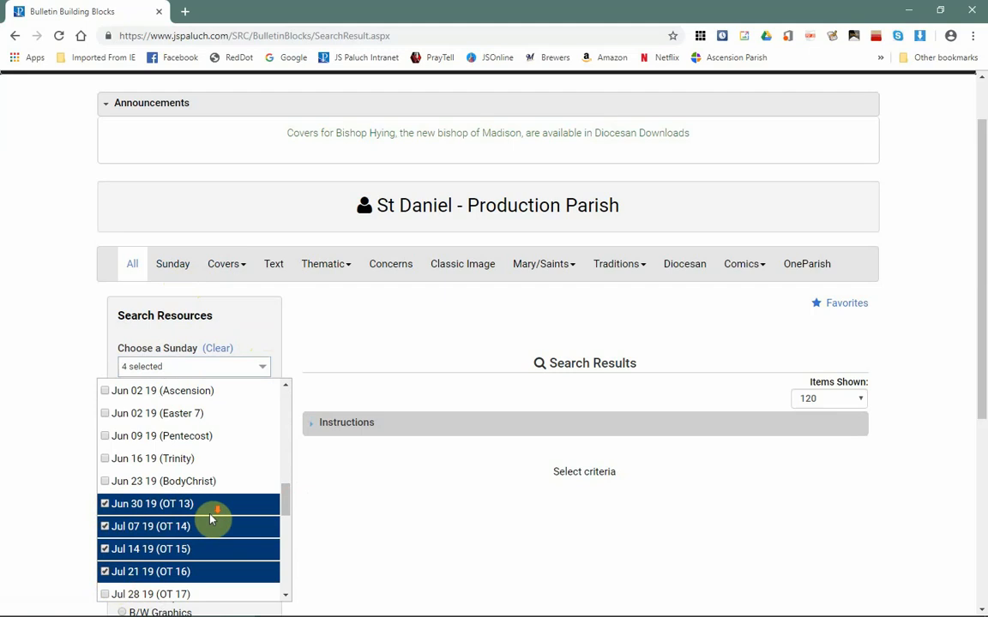
scroll(221, 518, "down", 2)
left_click(106, 461)
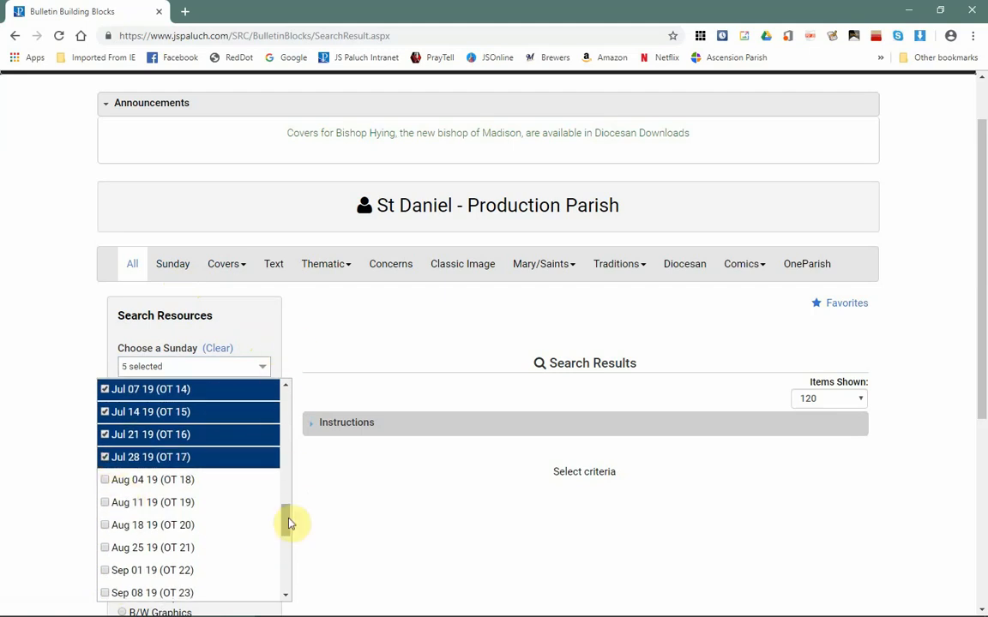
left_click_drag(287, 523, 292, 515)
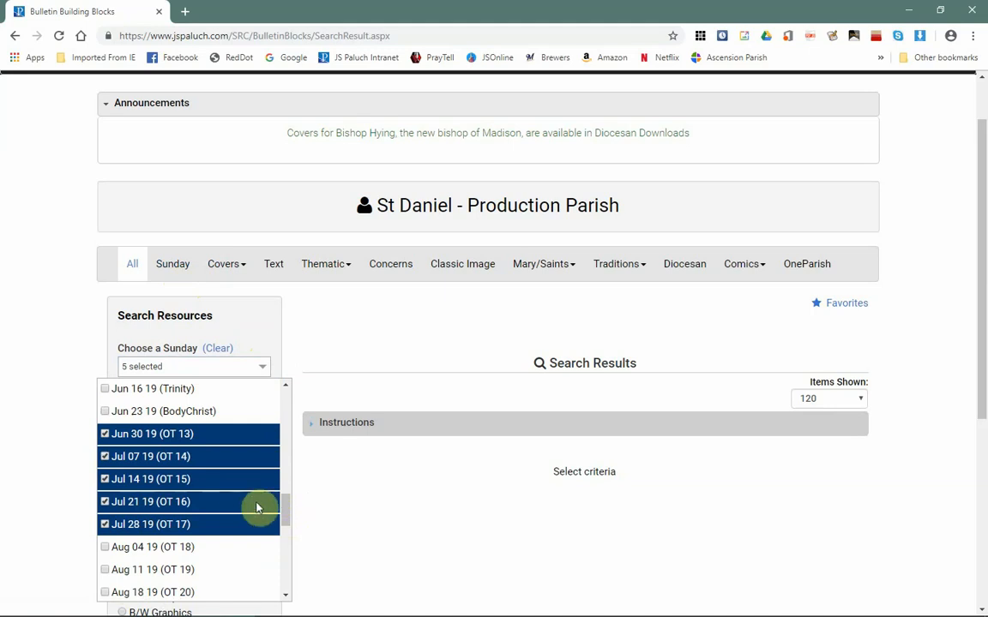
- Narrow the chosen Sundays to only Jul 14 19 (OT 15), deselecting the other four selected Sundays
mouse_move(281, 512)
left_mouse_down()
mouse_move(293, 518)
mouse_move(289, 507)
left_mouse_up()
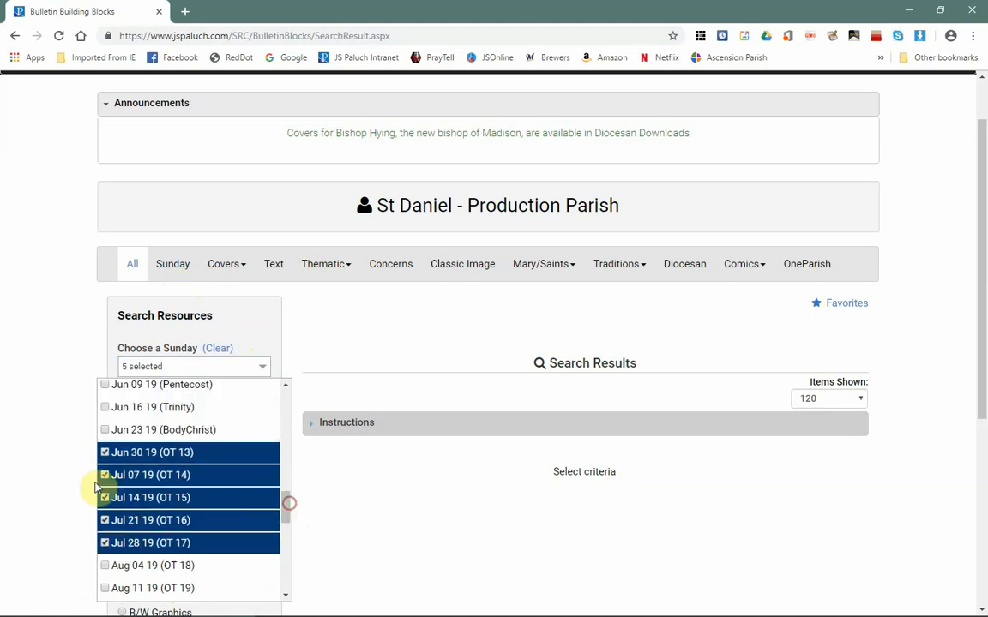
left_click(105, 452)
left_click(104, 497)
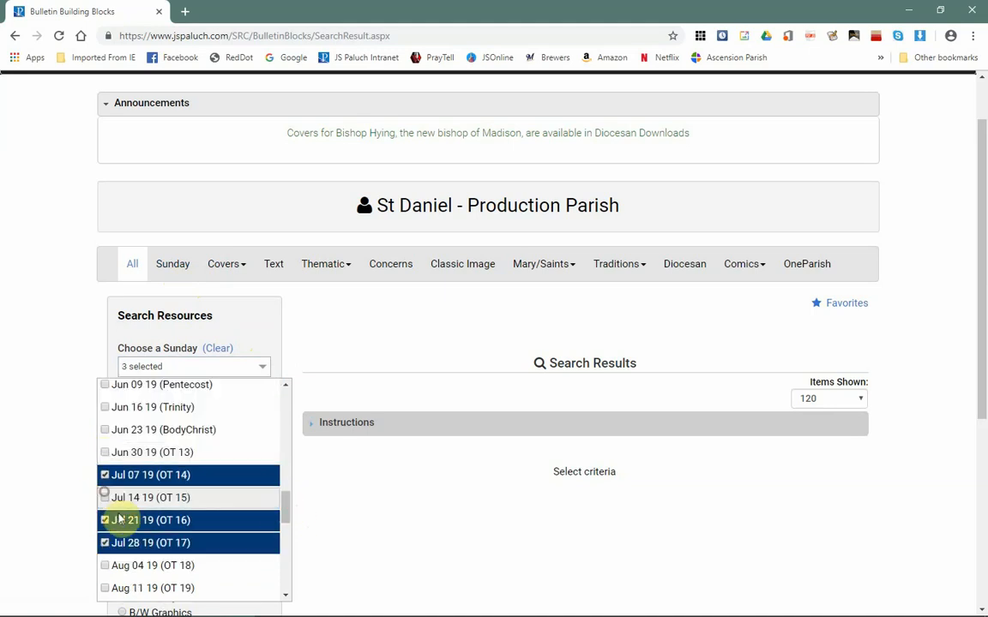
left_click(105, 521)
left_click(104, 543)
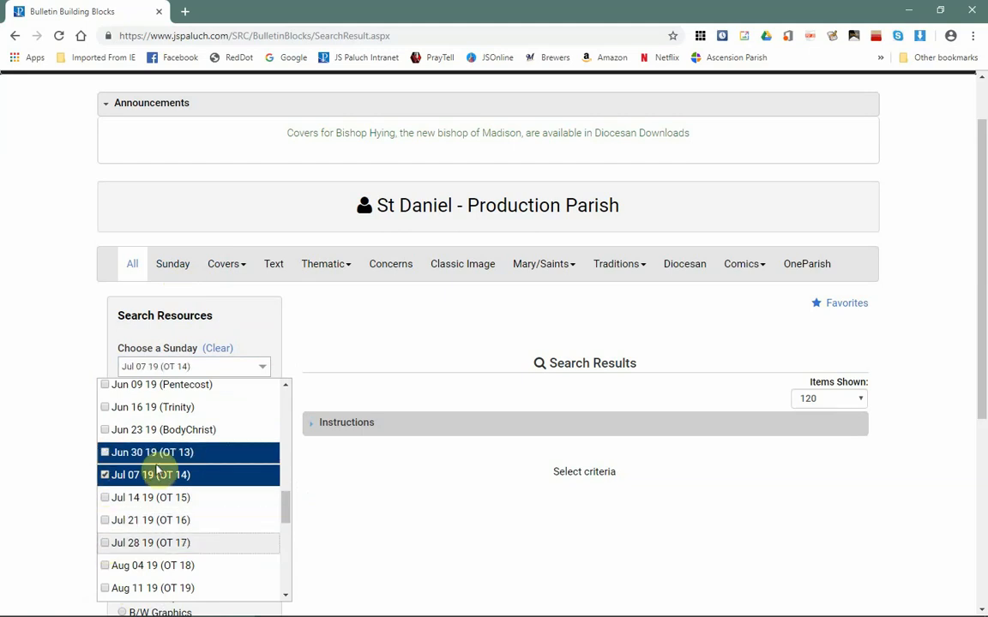
left_click(105, 498)
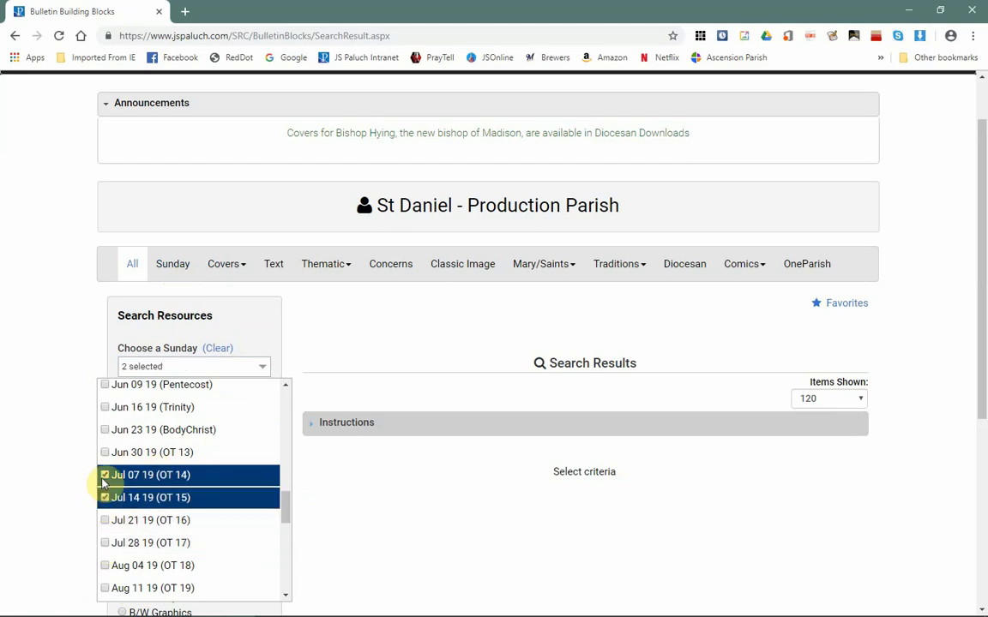
left_click(104, 475)
- Run the resource search for the chosen Sunday with no filters and all languages, and view the search results
scroll(289, 379, "down", 4)
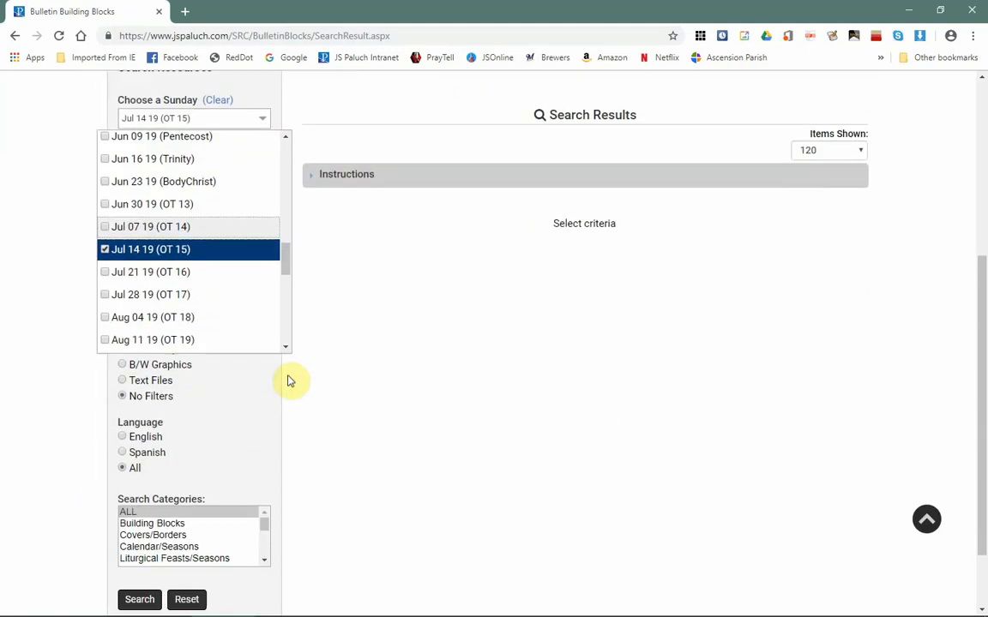
left_click(138, 512)
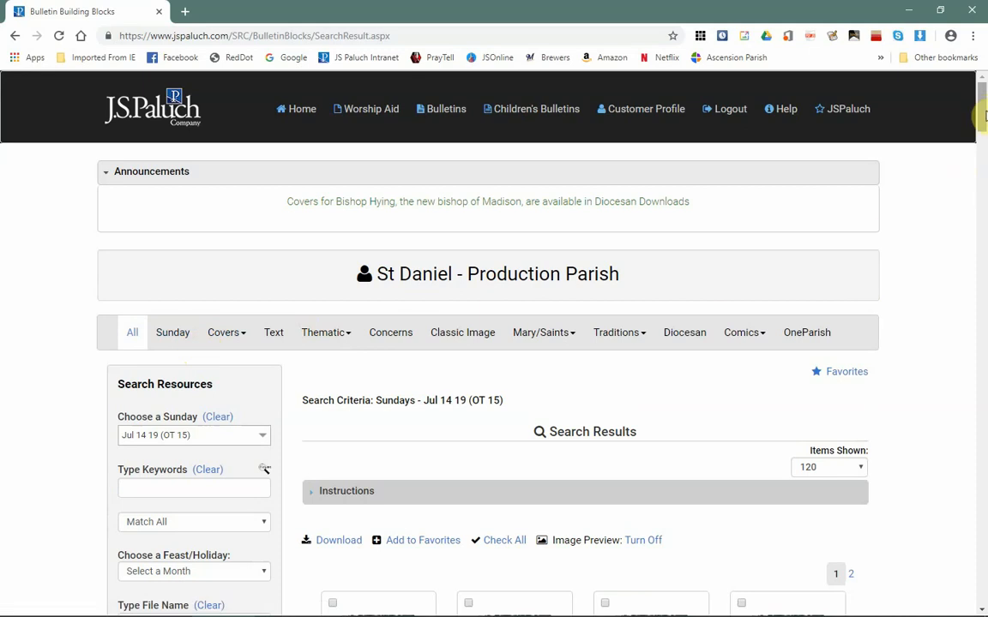
mouse_move(982, 112)
left_mouse_down()
mouse_move(981, 334)
mouse_move(975, 108)
left_mouse_up()
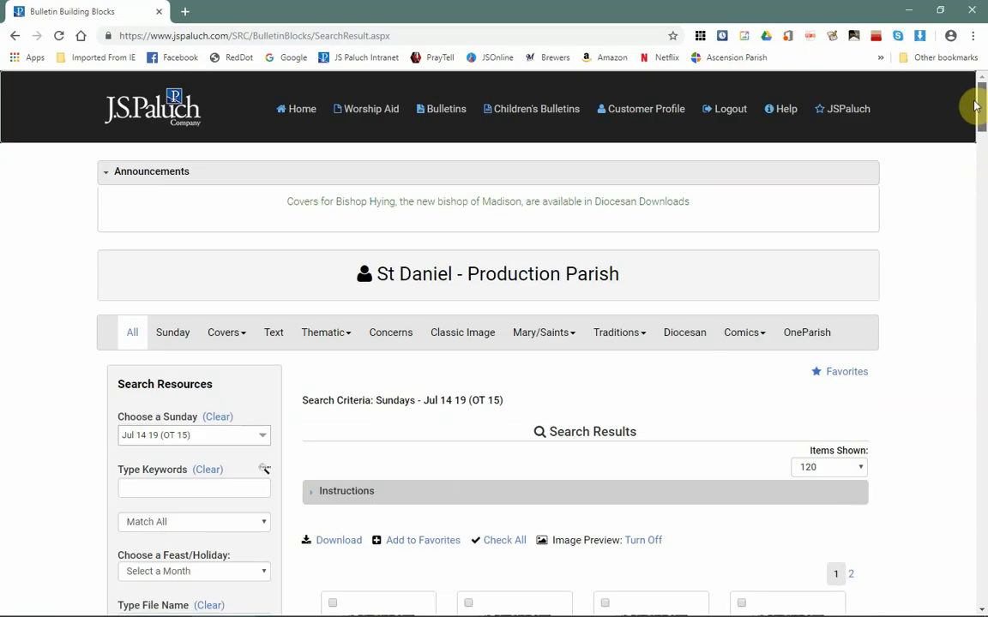